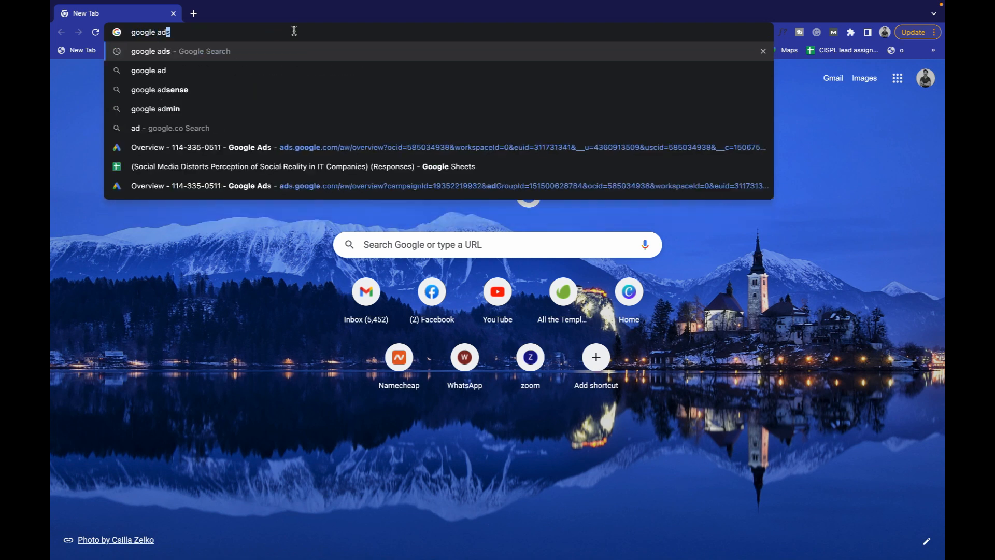
Search Google for "google ads" and open the Google Ads sign up result for Google Adwords Pakistan
text(s)
key(Return)
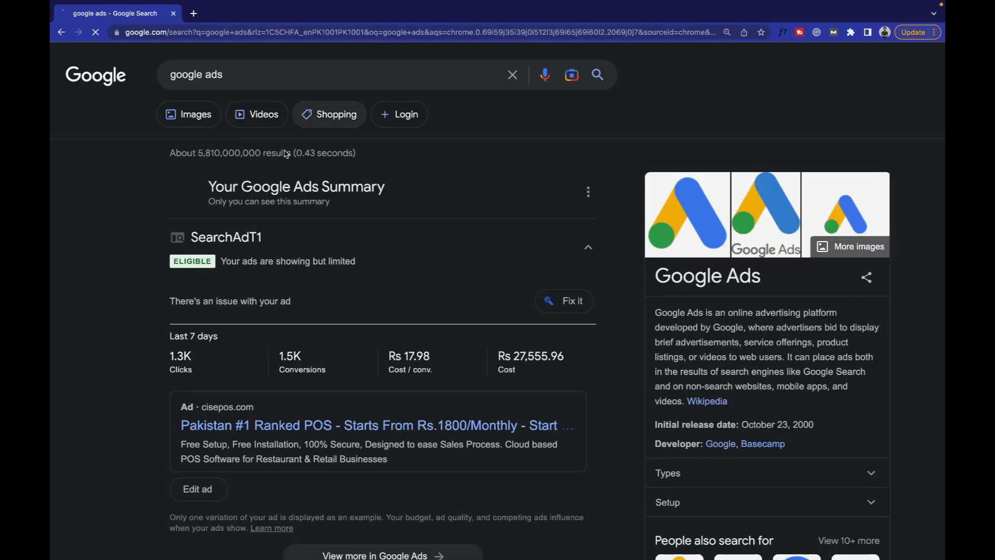
scroll(212, 365, down, 4)
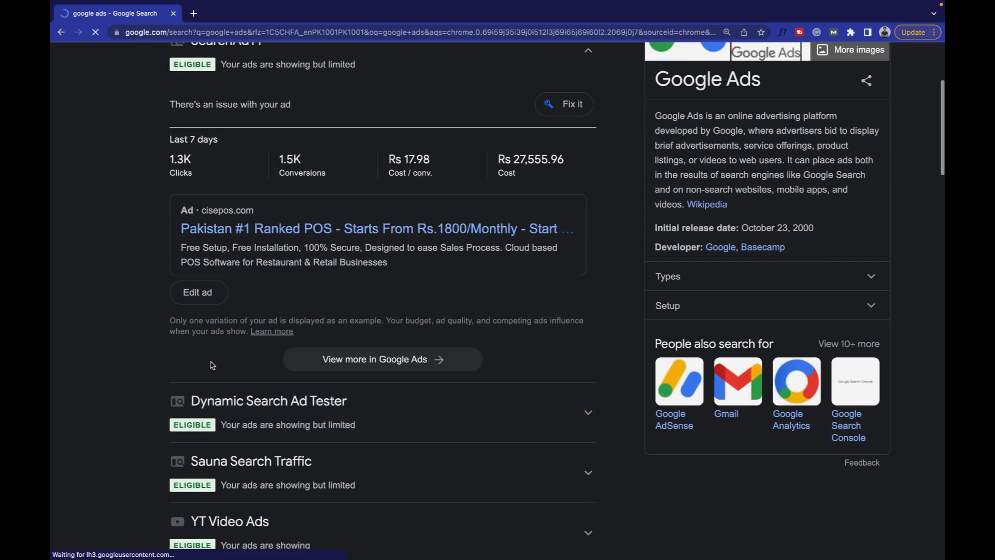
scroll(211, 365, up, 3)
scroll(172, 364, down, 6)
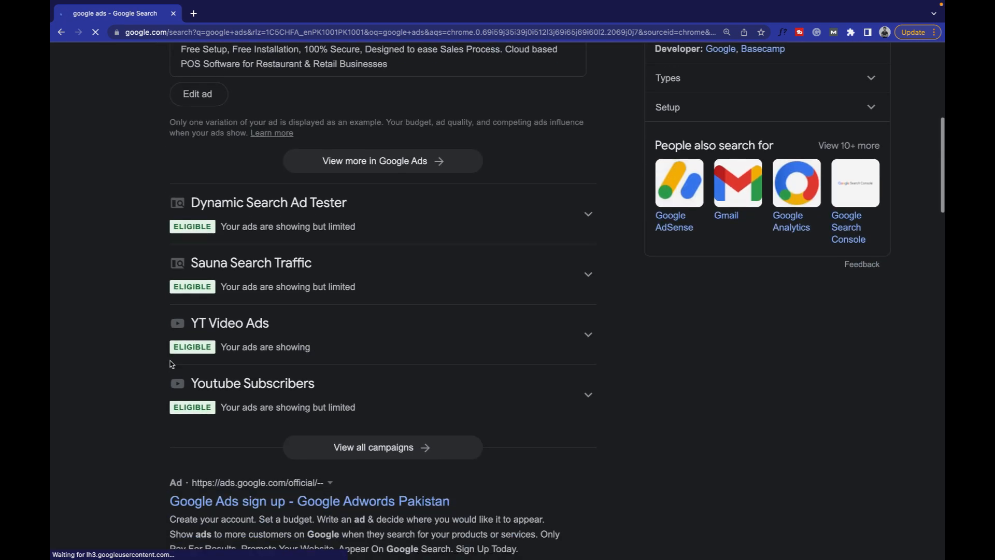
scroll(172, 364, down, 7)
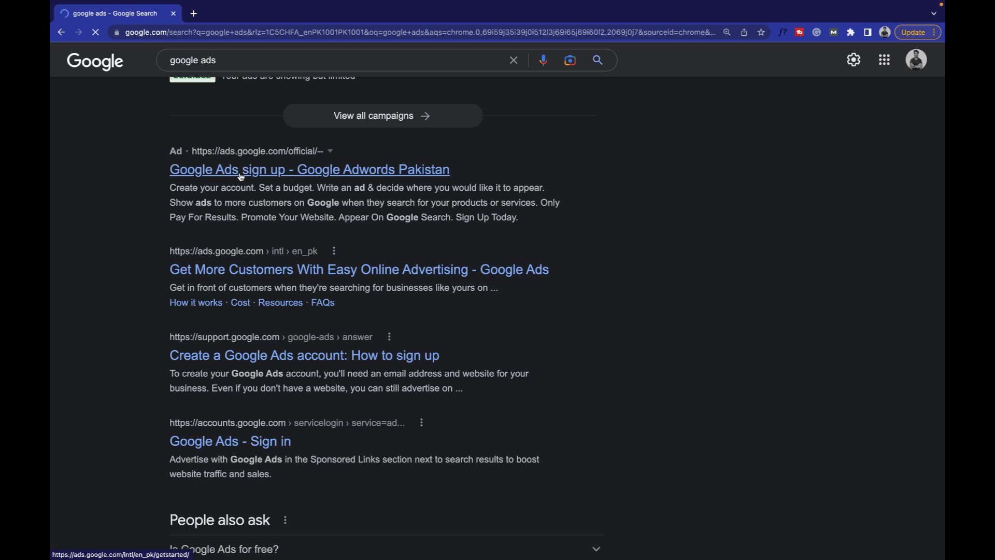
click(305, 171)
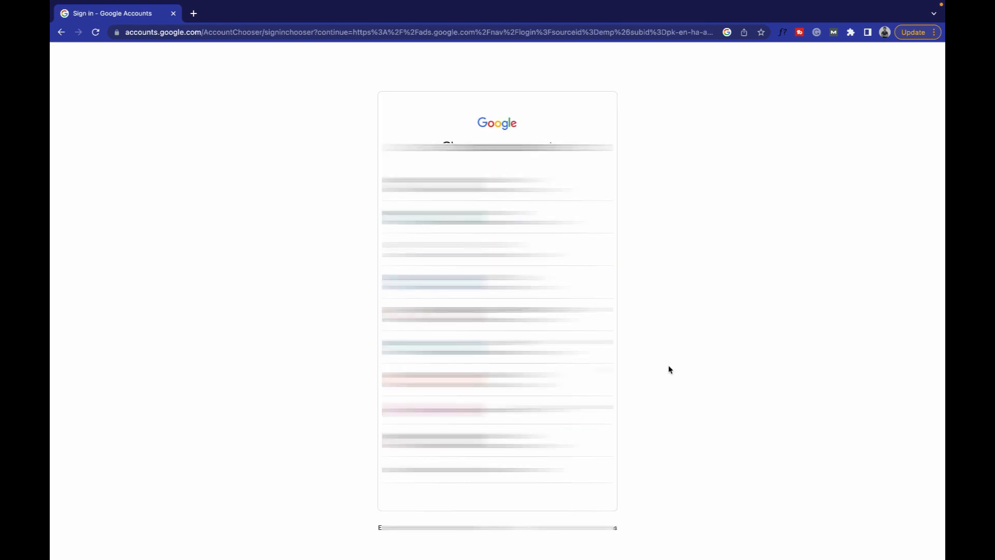
Choose the Google account for signing in and create a new Google Ads account under it
click(524, 439)
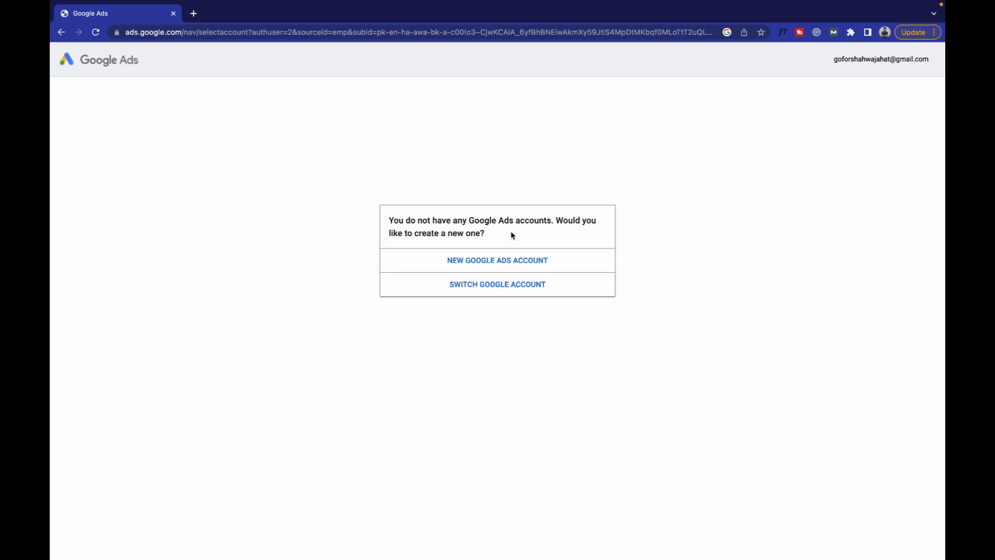
click(525, 260)
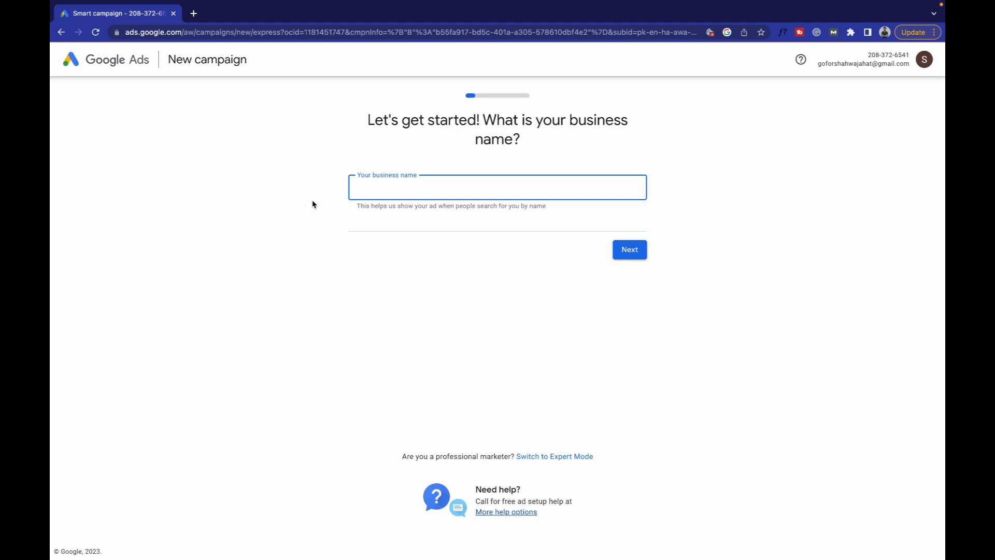
Copy the business website's full address from a new browser tab and submit it as the campaign's business name
click(194, 13)
text(shahwajahat.com)
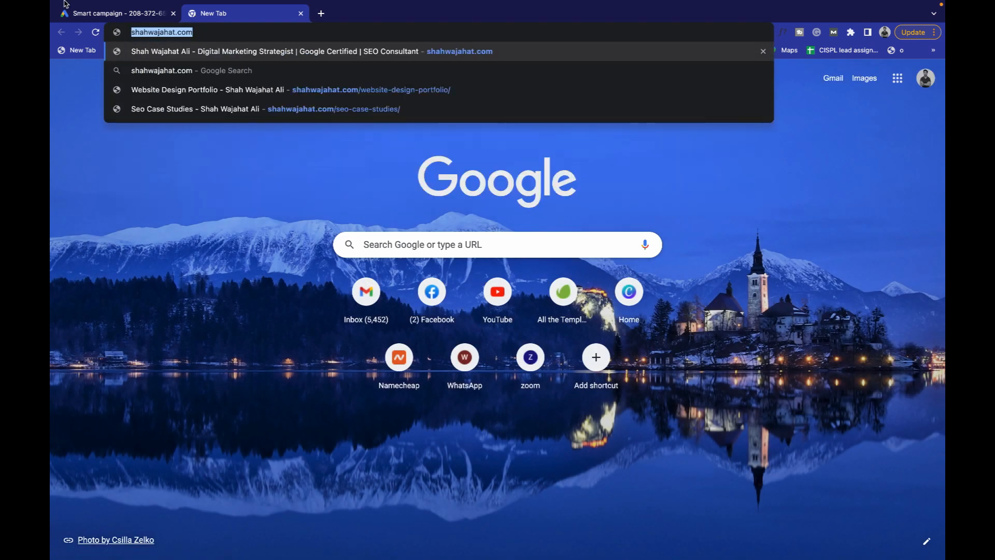
click(90, 13)
text(https://shahwajahat.com/)
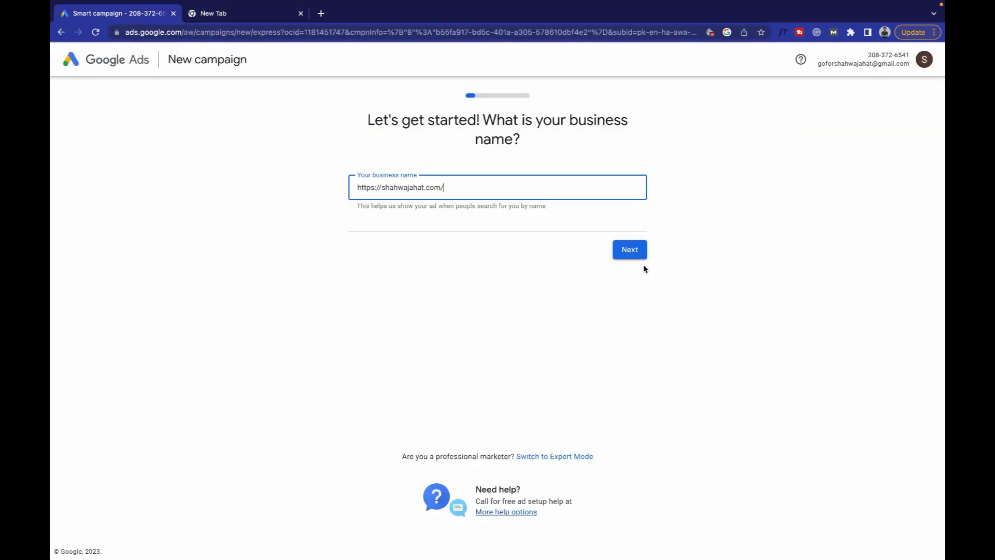
click(628, 251)
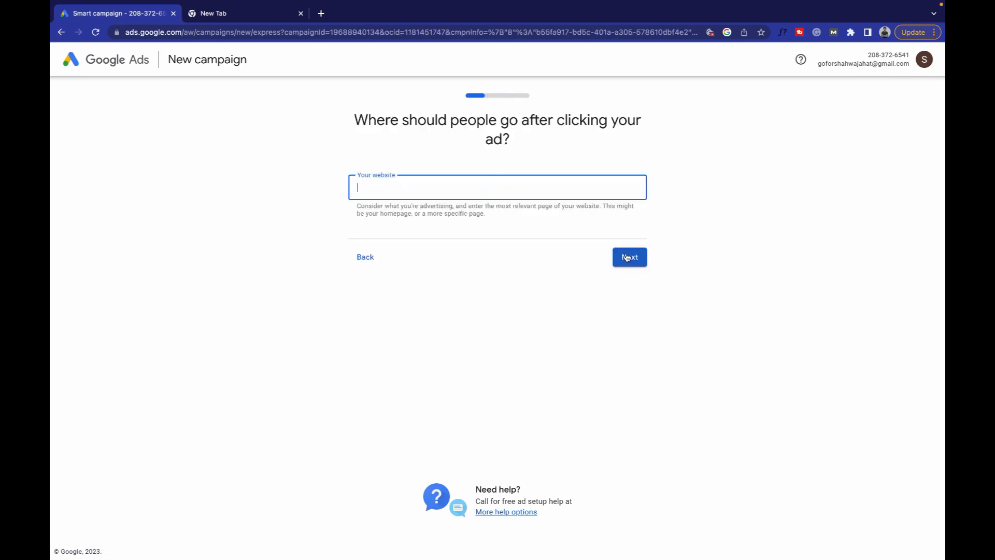
Set the ad's landing page to the same website address and accept the mobile preview
key(ctrl+v)
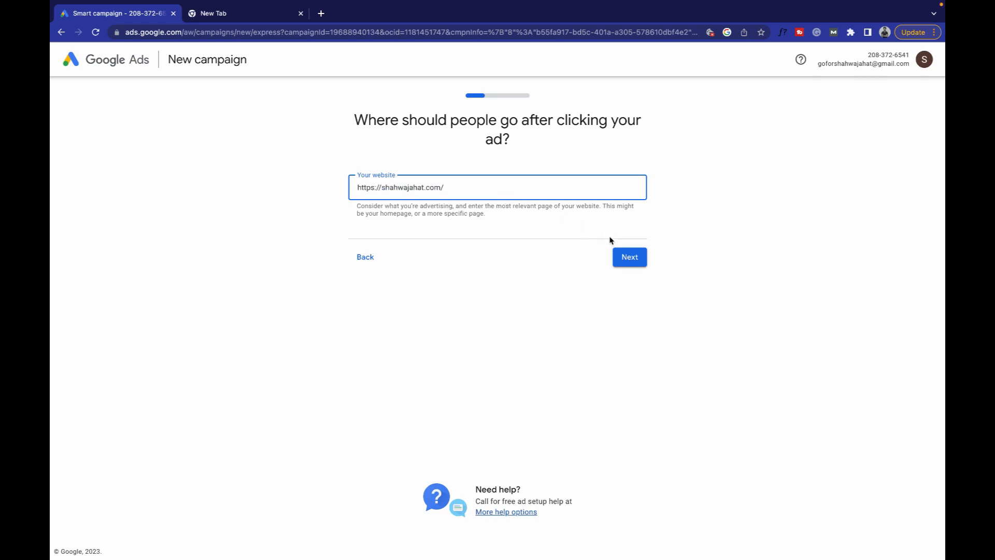
click(619, 254)
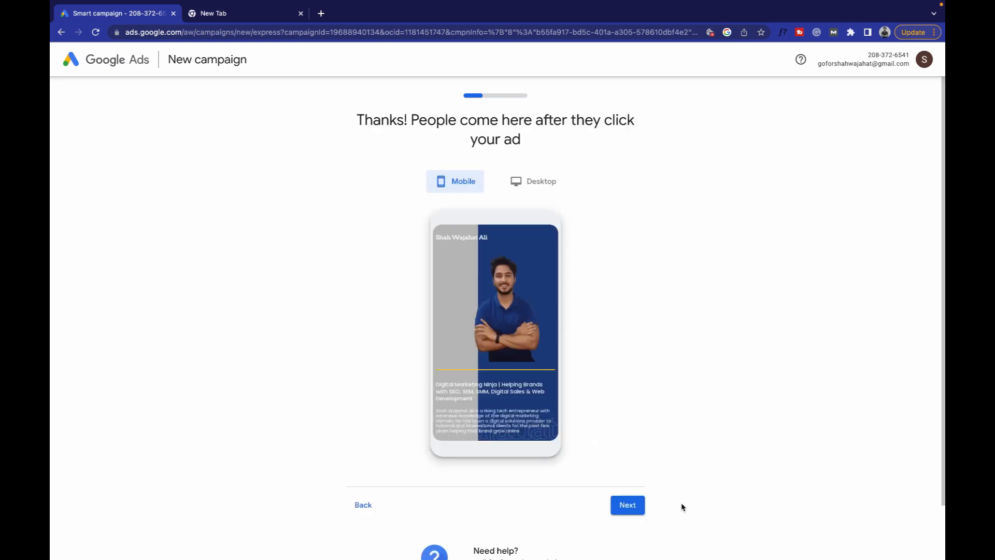
click(631, 505)
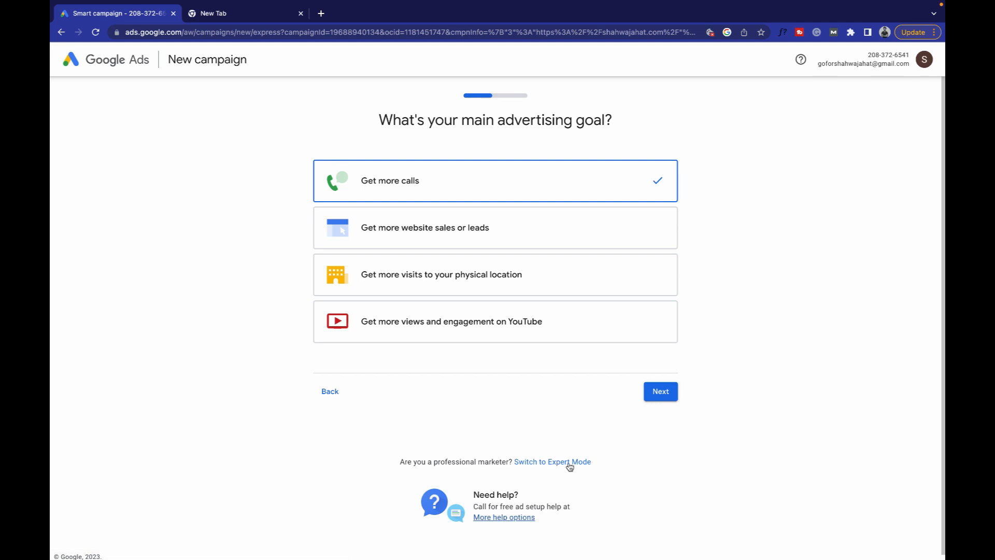
Accept Get more calls as the main advertising goal and add the business phone number to the ad's call button
click(662, 392)
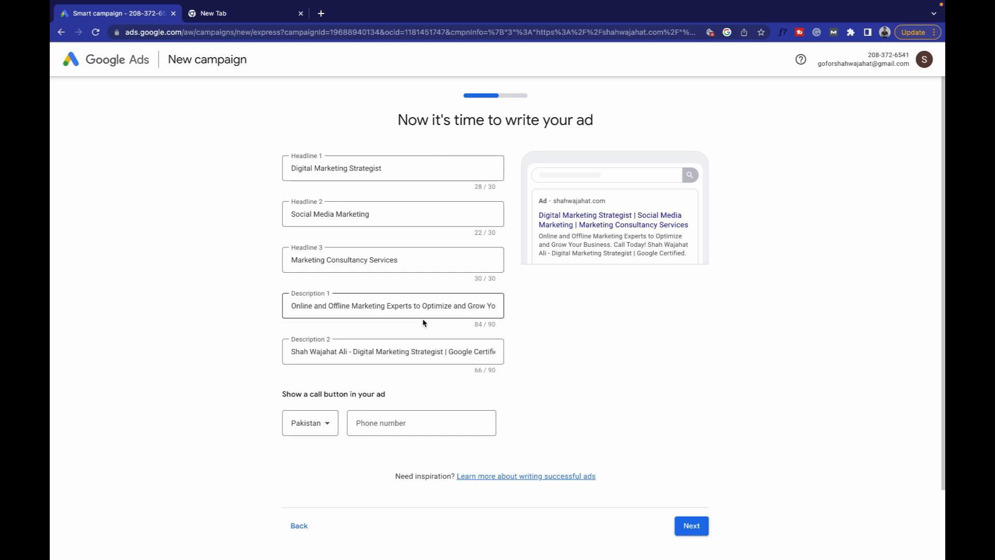
click(459, 427)
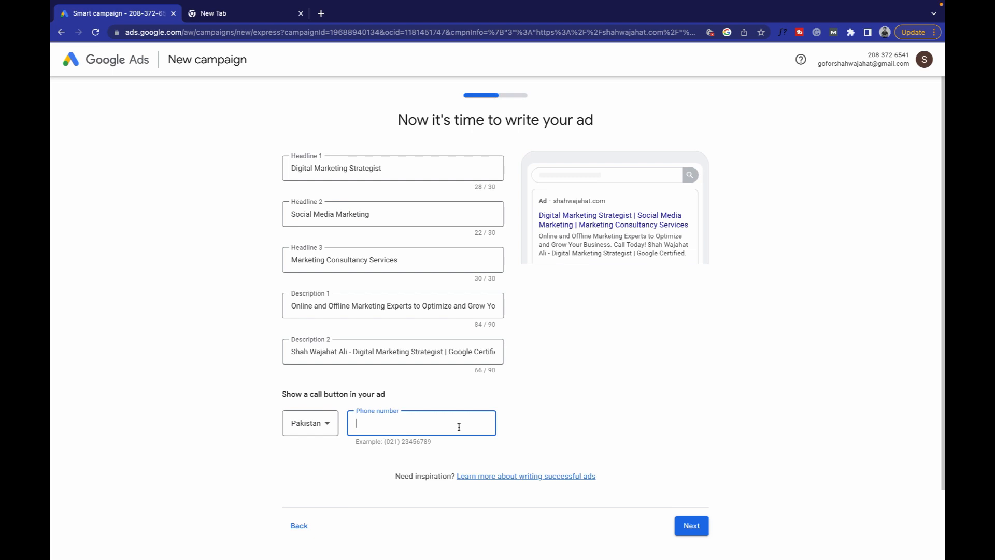
text(3)
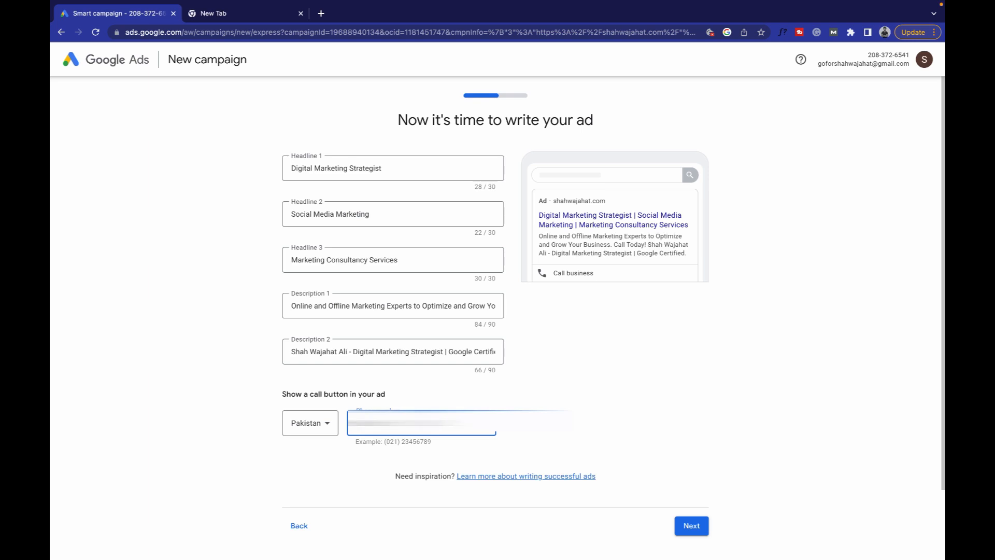
click(686, 527)
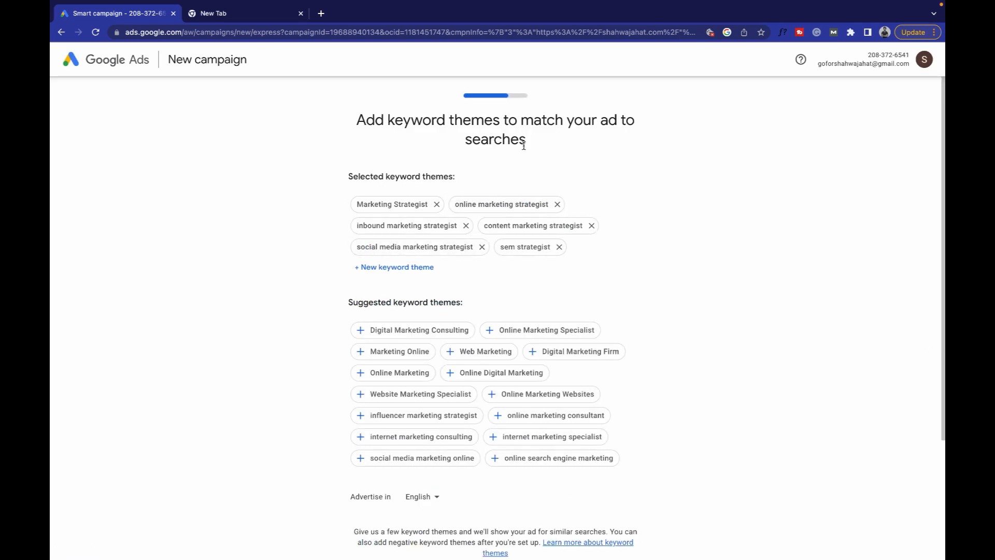
Add the keyword themes Digital Marketing Consulting, Marketing Online, Online Marketing Specialist, Web Marketing and Digital Marketing Firm, and accept the selection
click(419, 203)
click(468, 205)
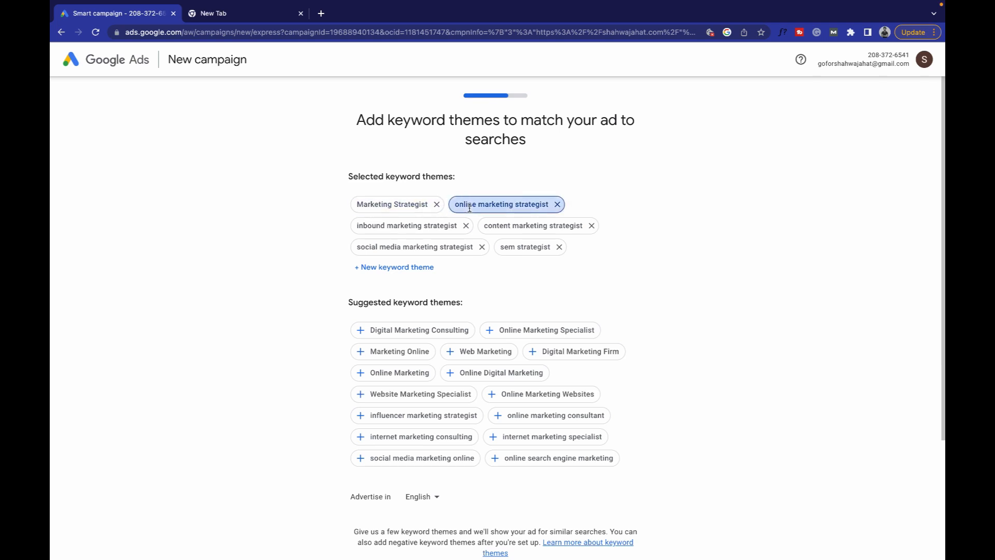
click(435, 339)
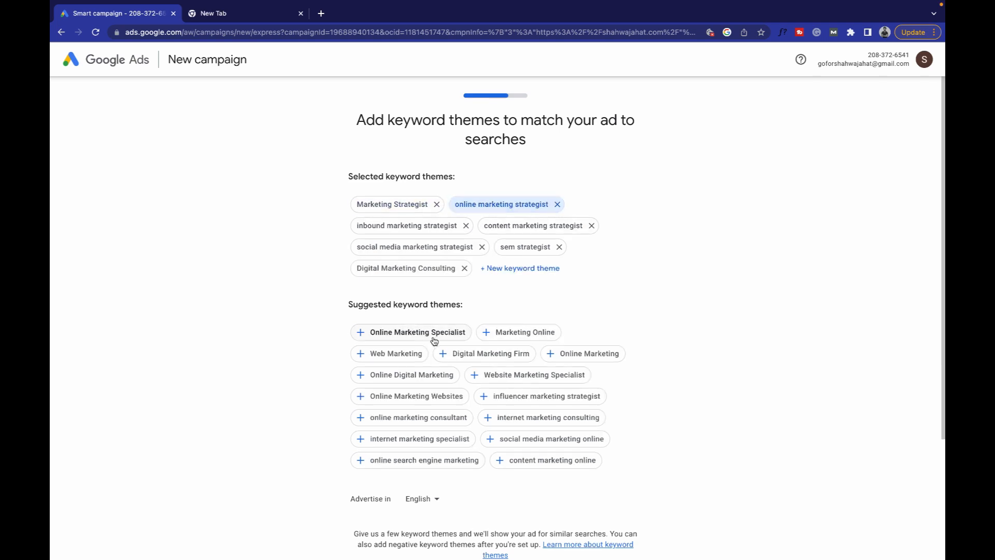
click(506, 340)
click(440, 352)
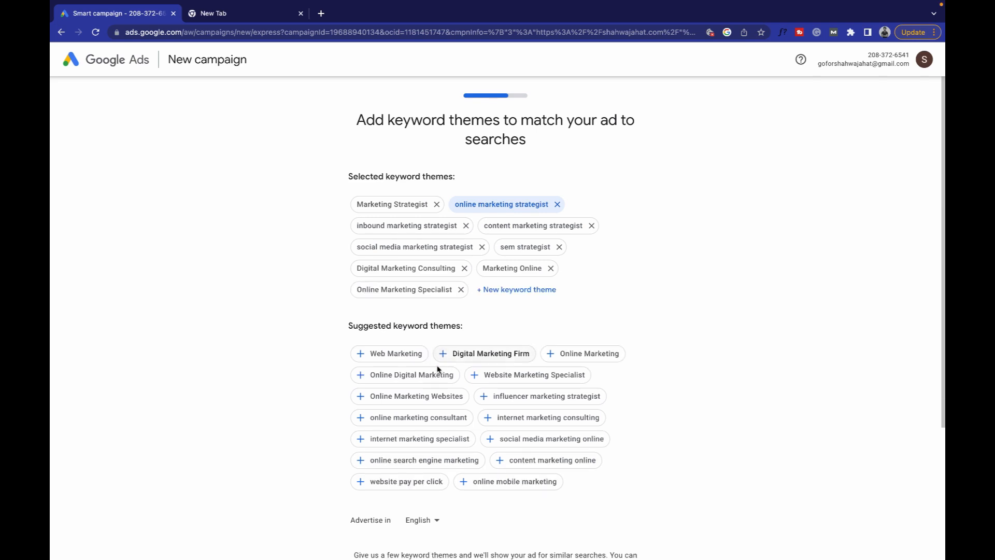
click(403, 356)
click(412, 373)
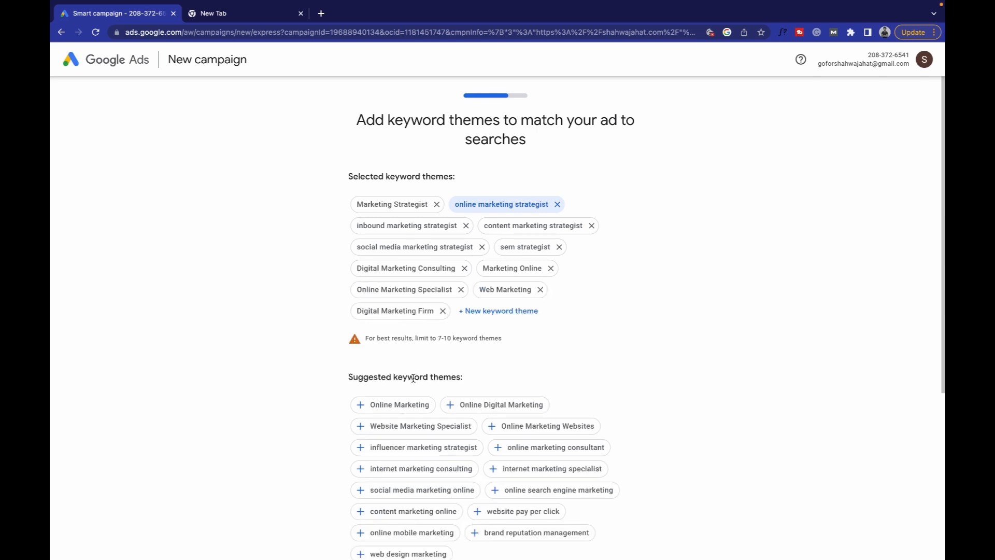
scroll(625, 373, down, 5)
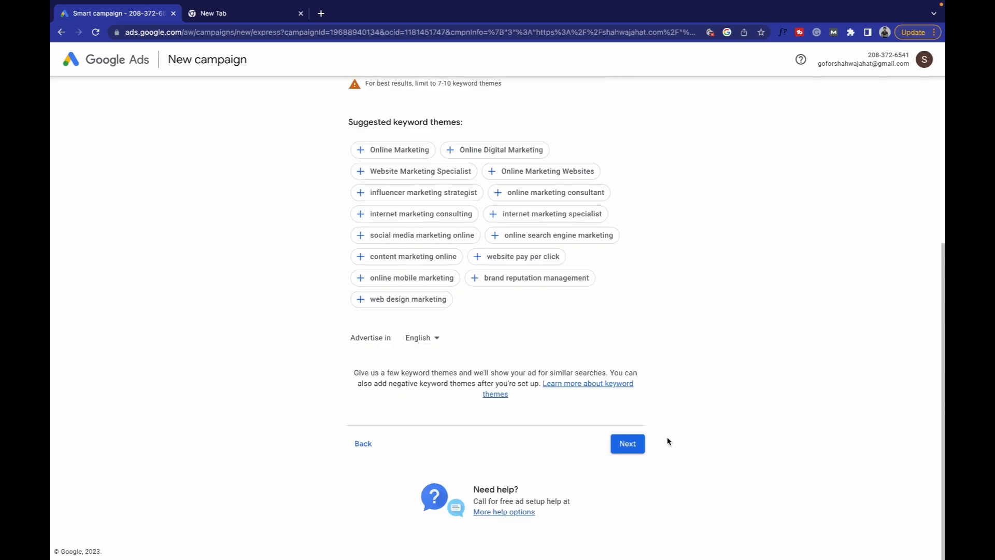
click(632, 448)
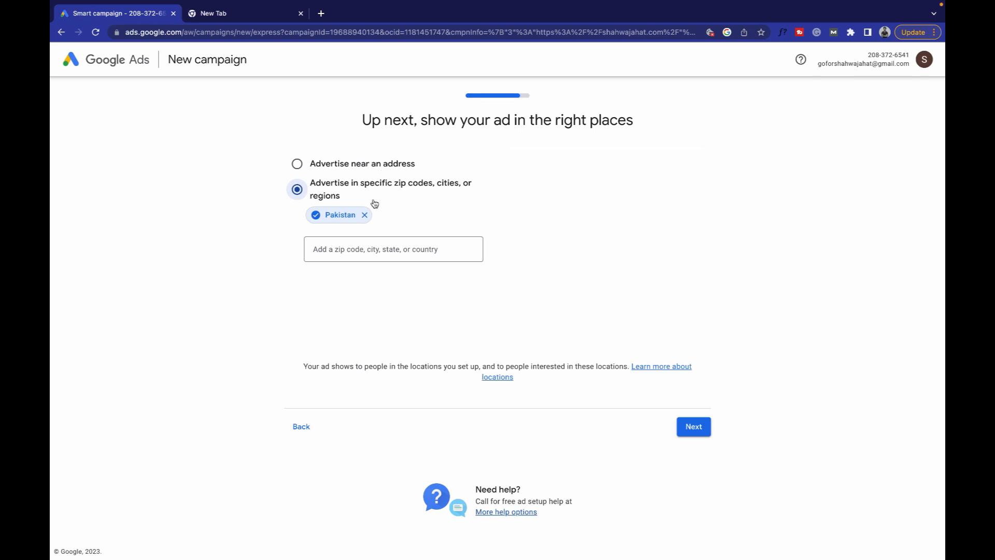
Replace Pakistan with the city of Karachi, Sindh, as the ad's target location and confirm it
drag(382, 120, 490, 119)
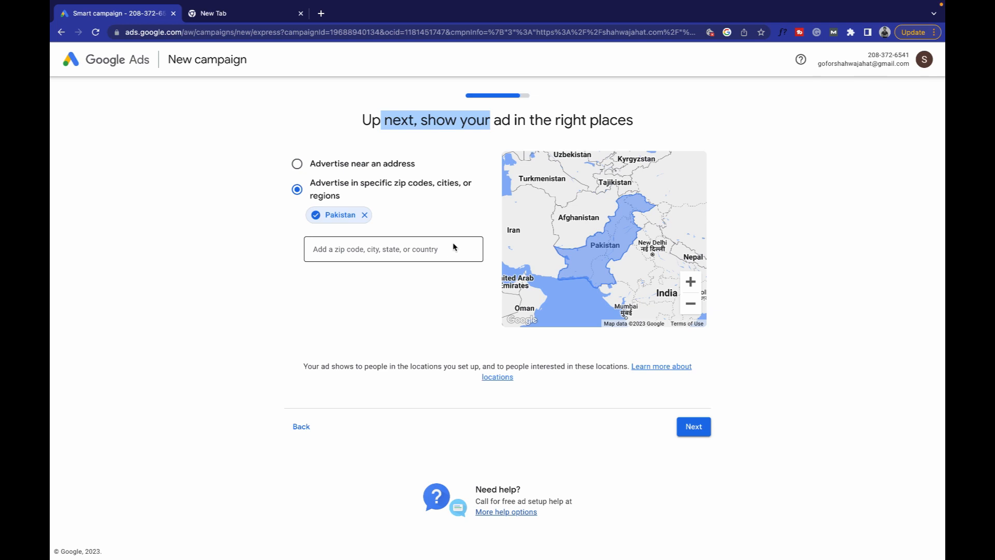
click(365, 216)
click(371, 233)
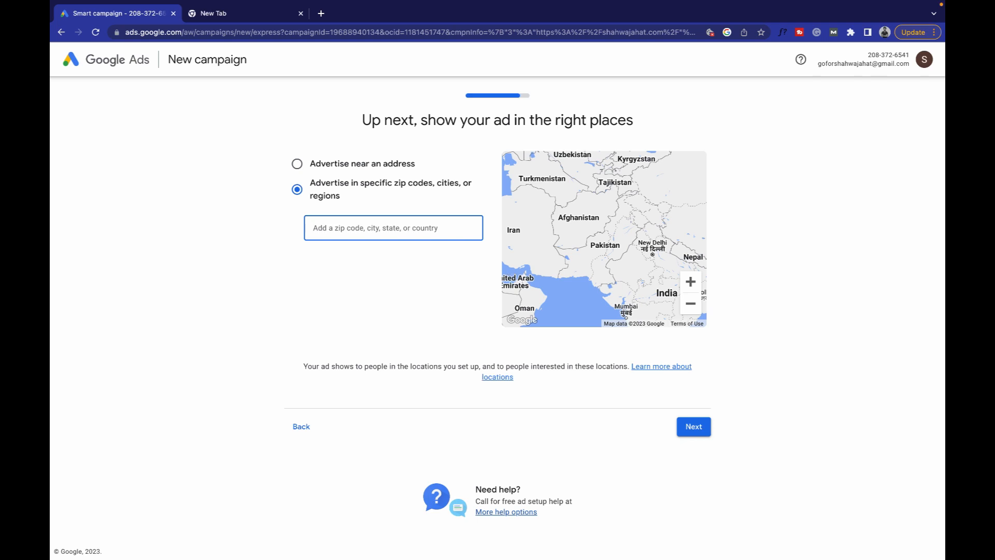
text(karachi)
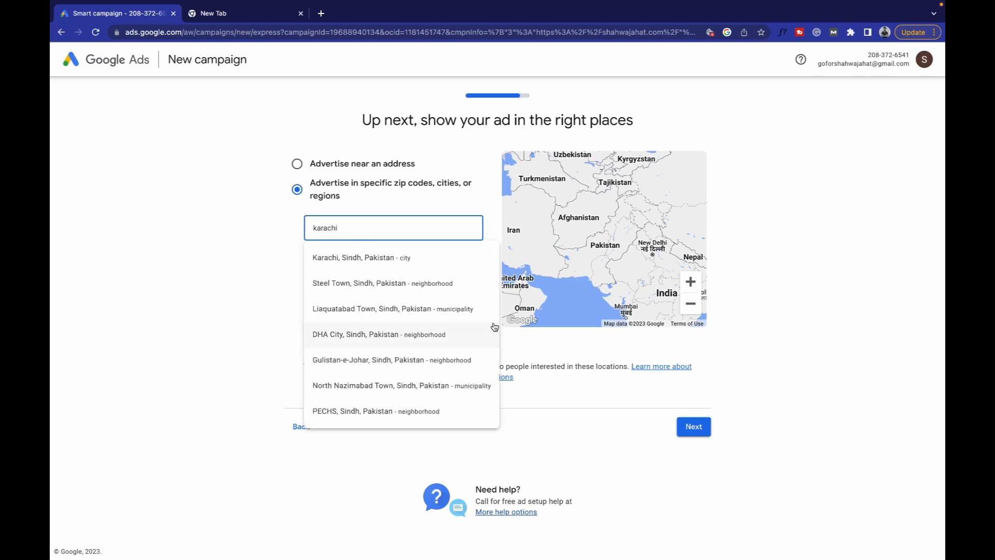
click(449, 257)
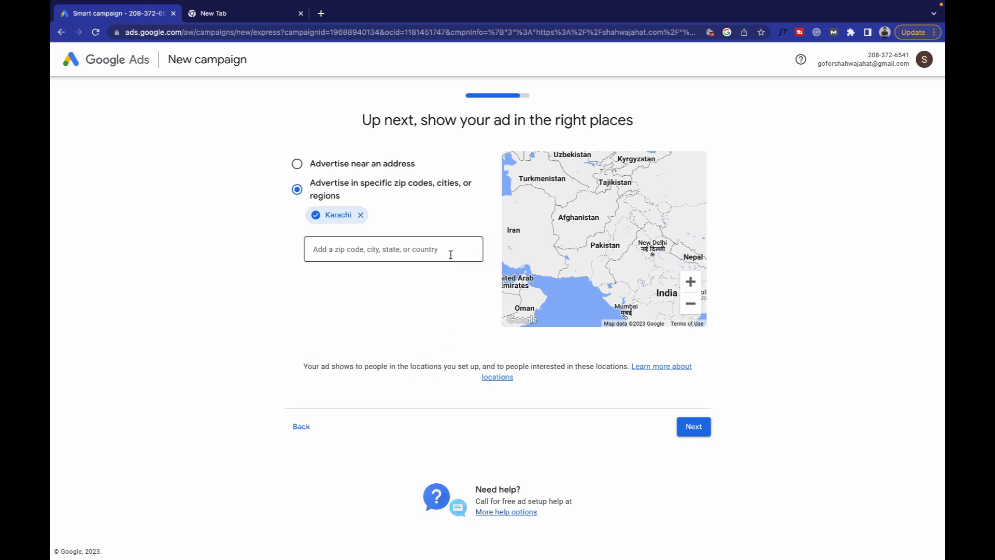
click(694, 427)
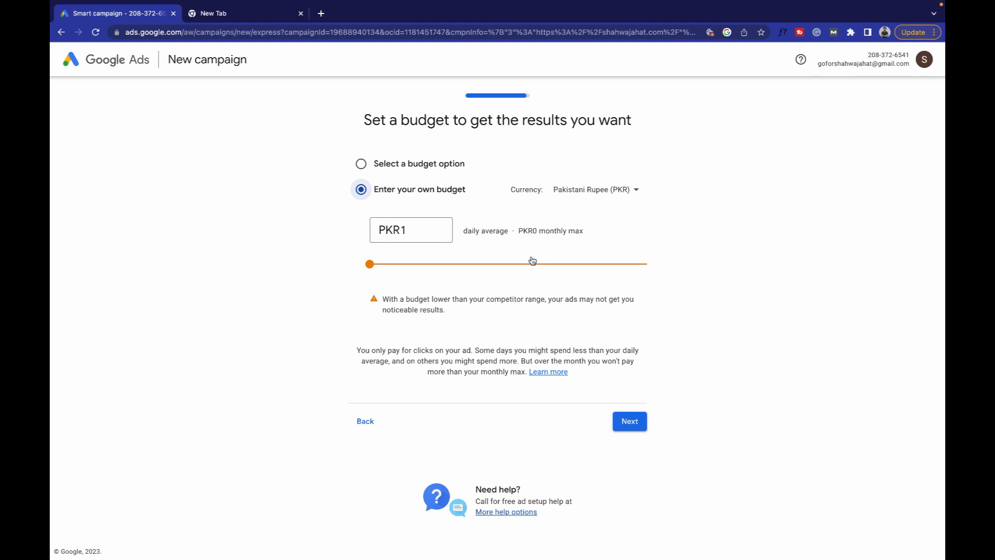
Set the campaign's daily average budget to PKR500 and approve the campaign review to proceed to the payment information
click(403, 230)
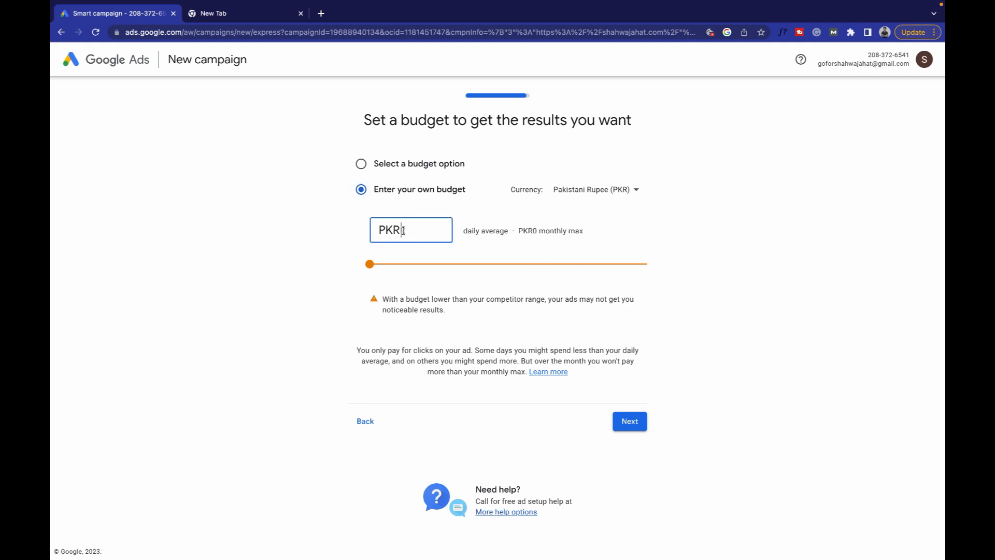
text(5000)
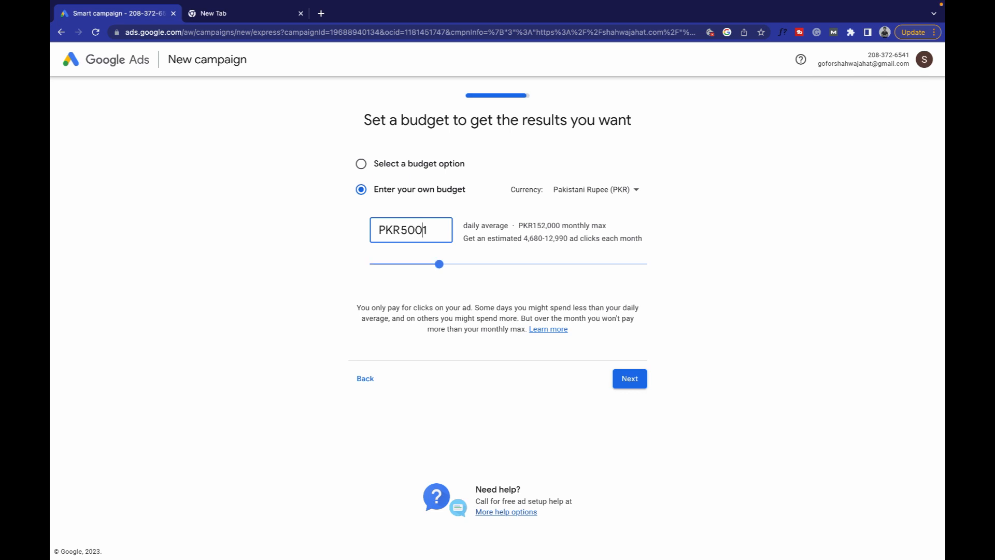
key(BackSpace)
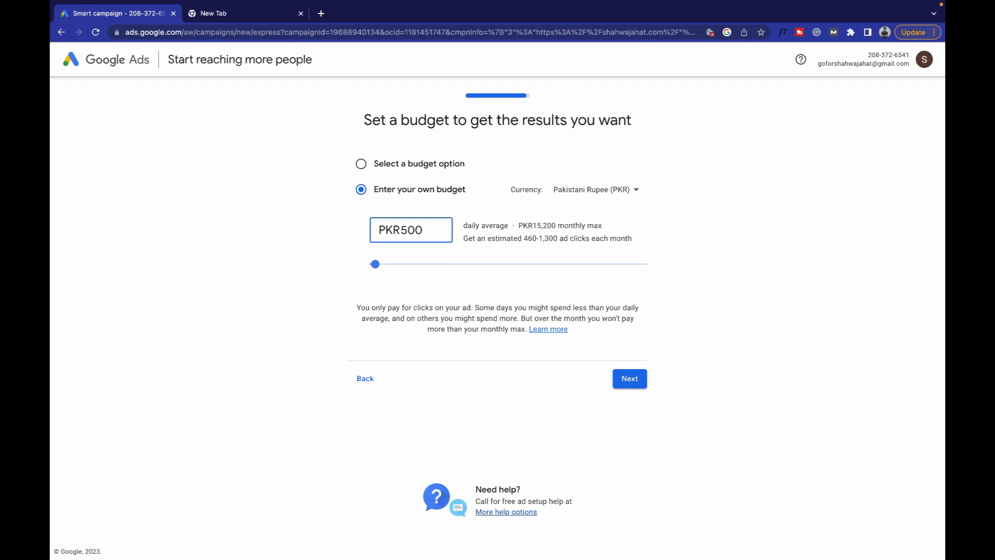
key(BackSpace)
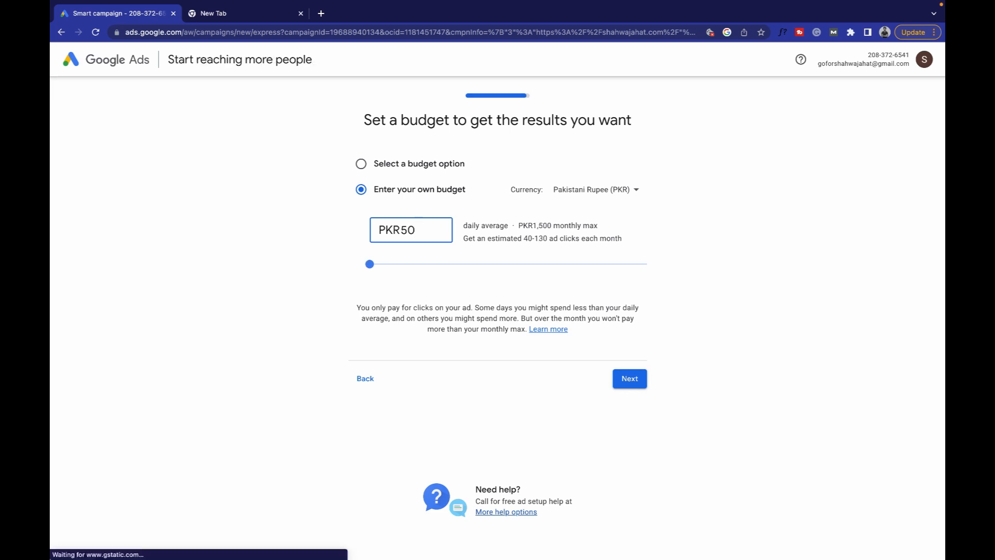
text(0)
click(240, 307)
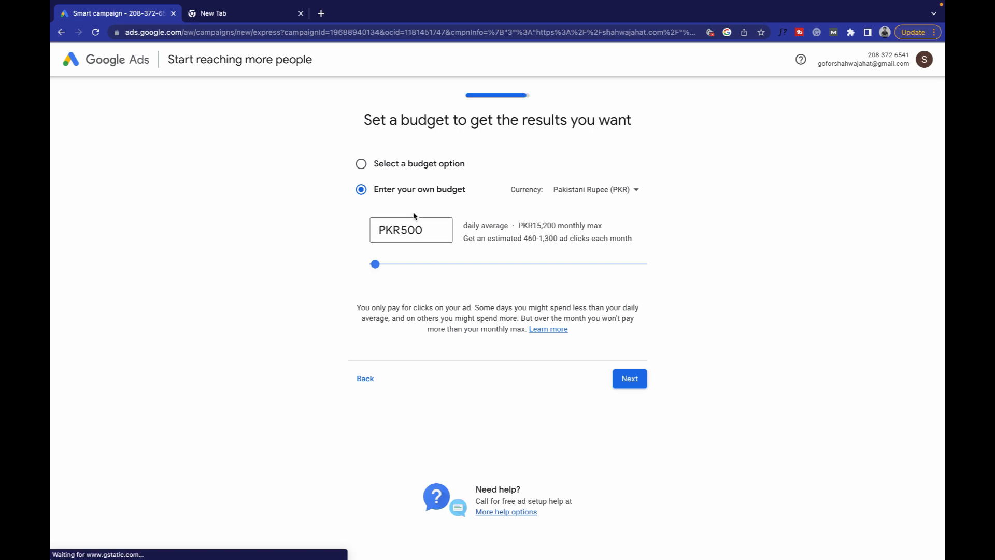
click(626, 377)
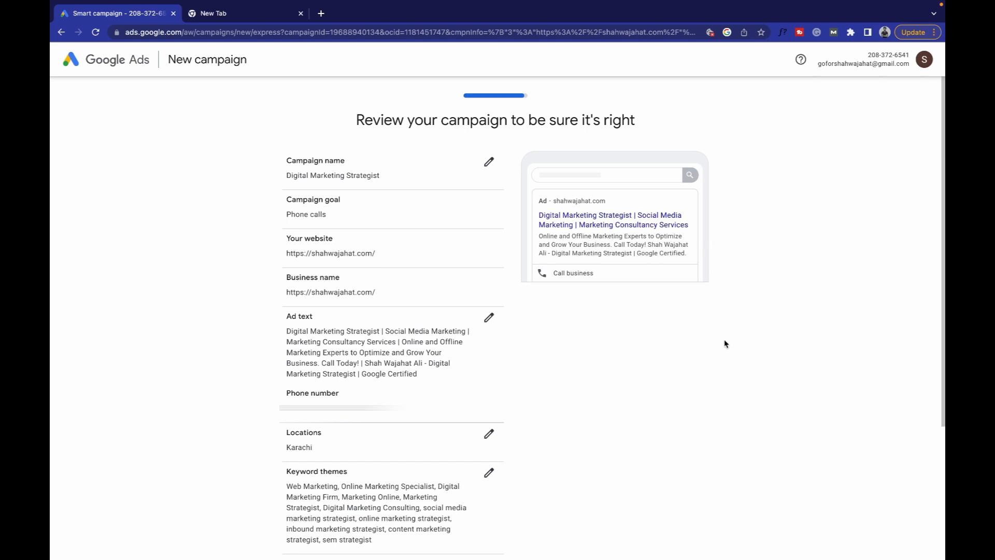
scroll(724, 344, down, 4)
click(696, 449)
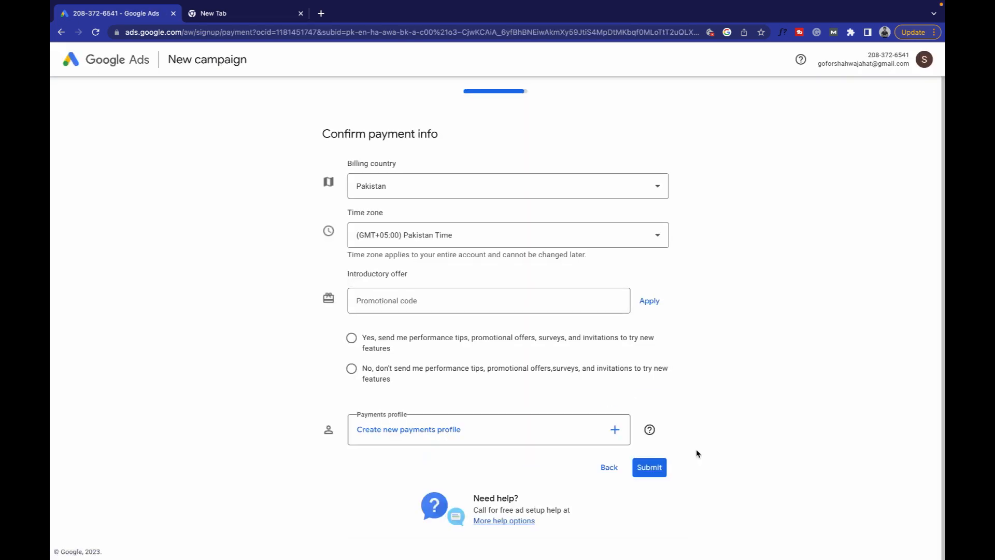
Try to submit the payment information with Pakistan as billing country and no payments profile
click(657, 473)
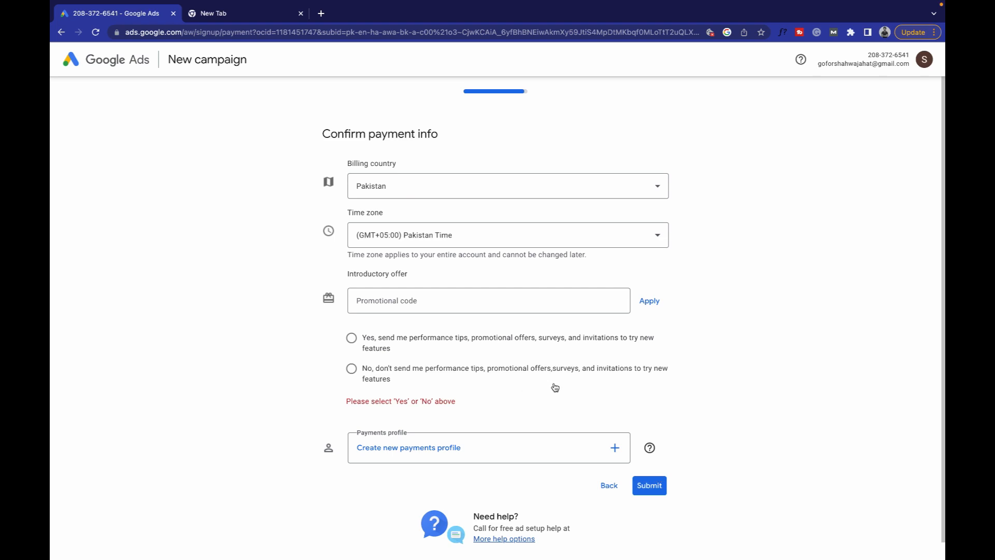
scroll(513, 358, down, 1)
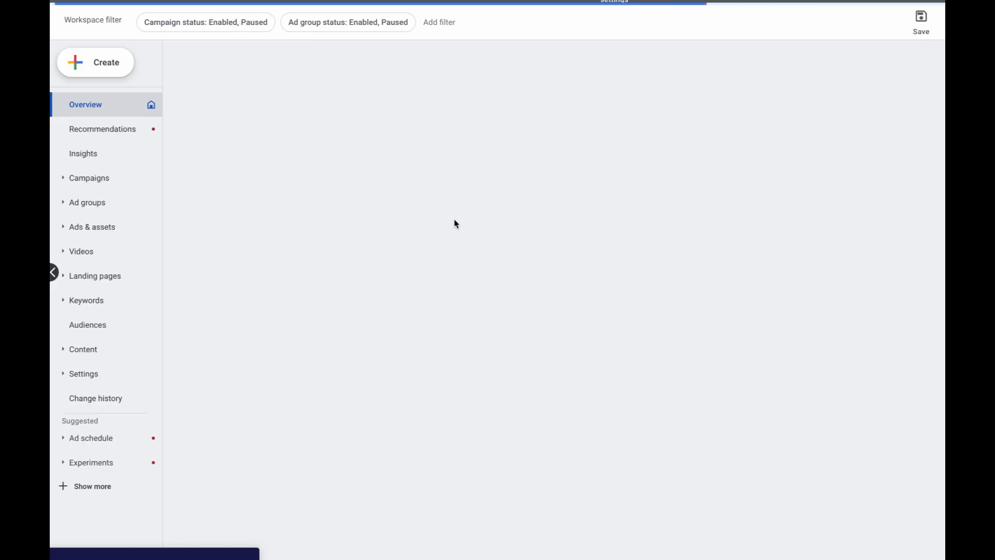
Start creating a new campaign and choose Leads as its objective
click(117, 59)
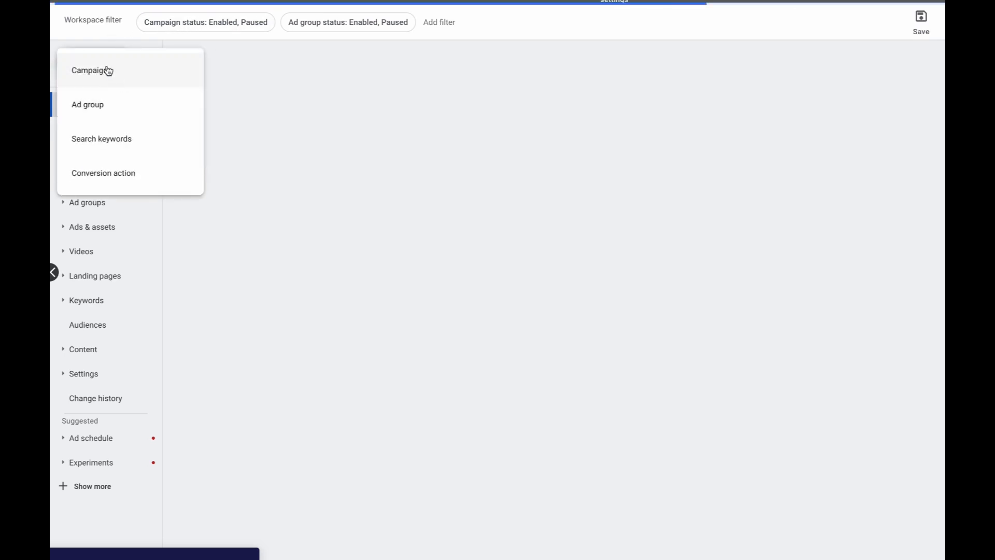
click(108, 70)
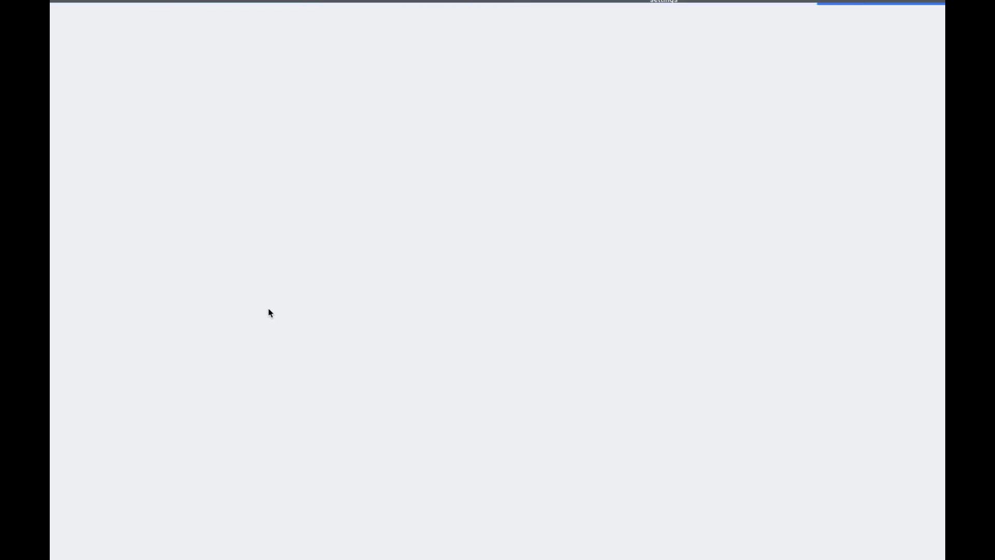
click(771, 86)
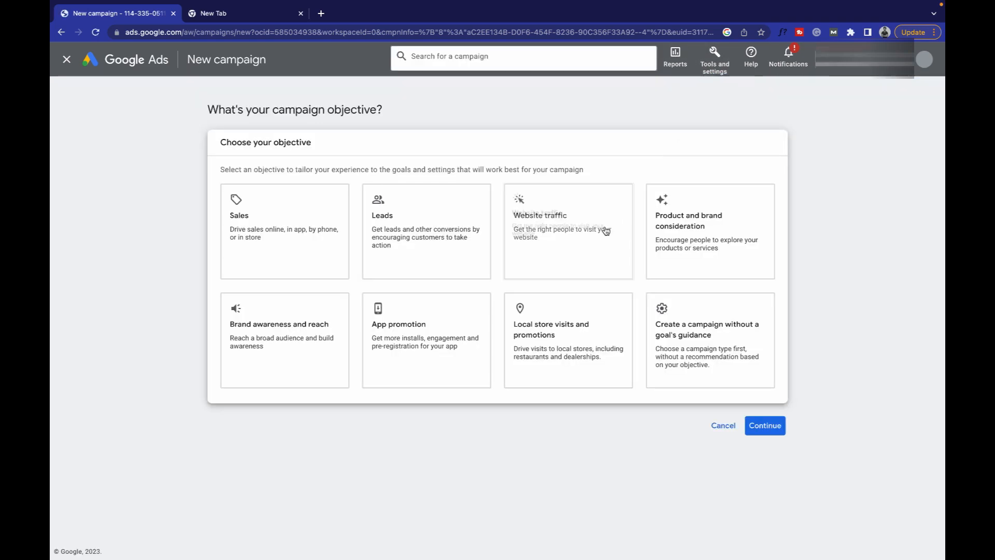
click(449, 394)
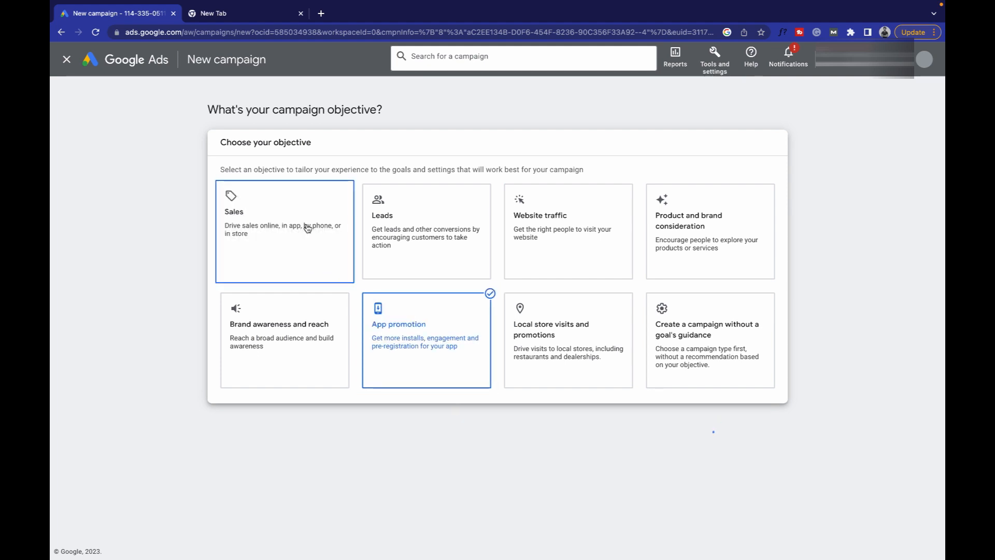
scroll(449, 259, up, 5)
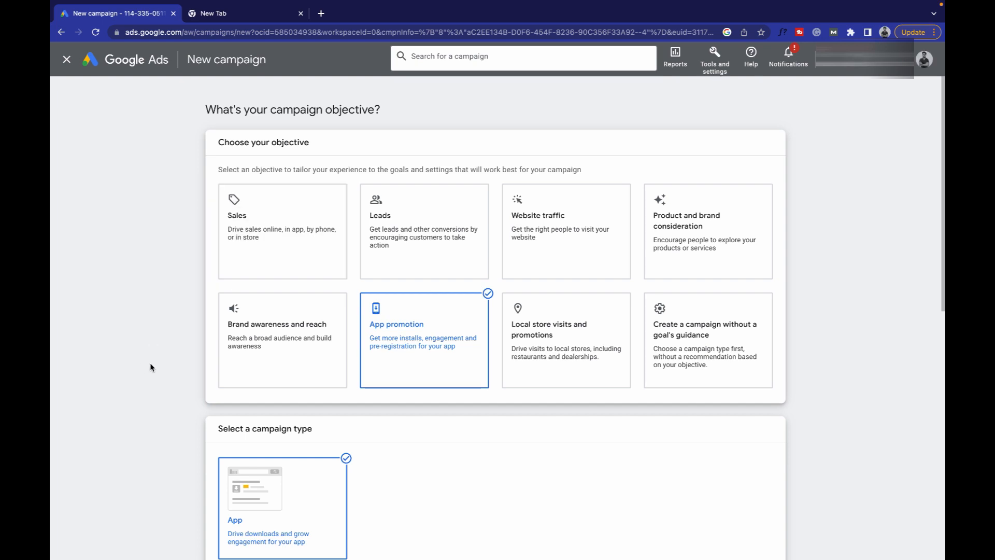
click(421, 262)
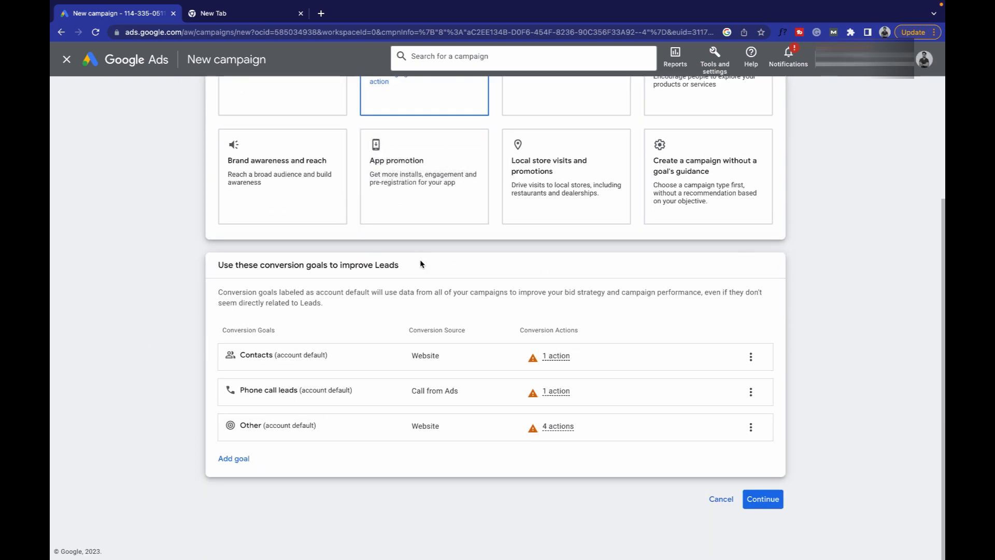
scroll(419, 264, up, 2)
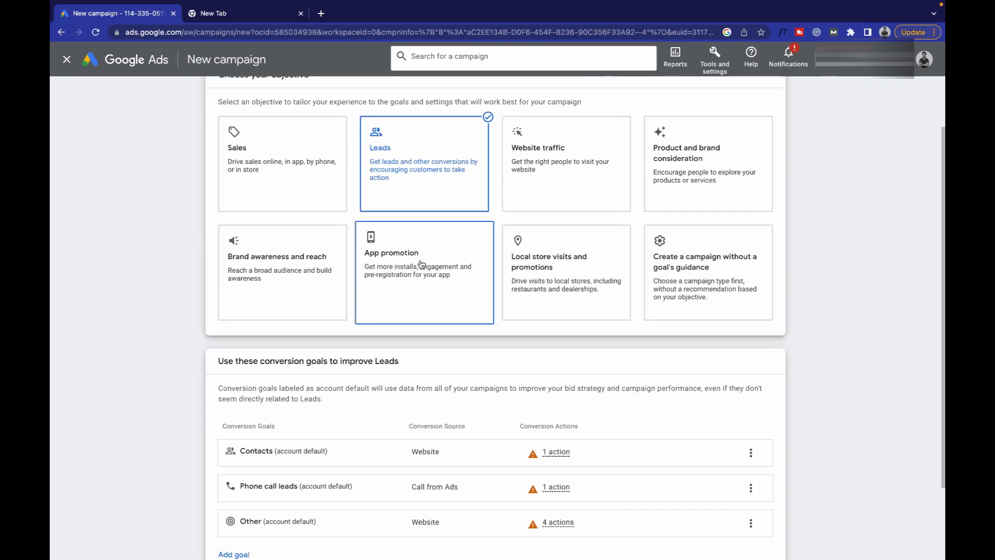
Remove the Other and Contacts conversion goals from the campaign, keeping only Phone call leads, and continue
scroll(421, 263, down, 2)
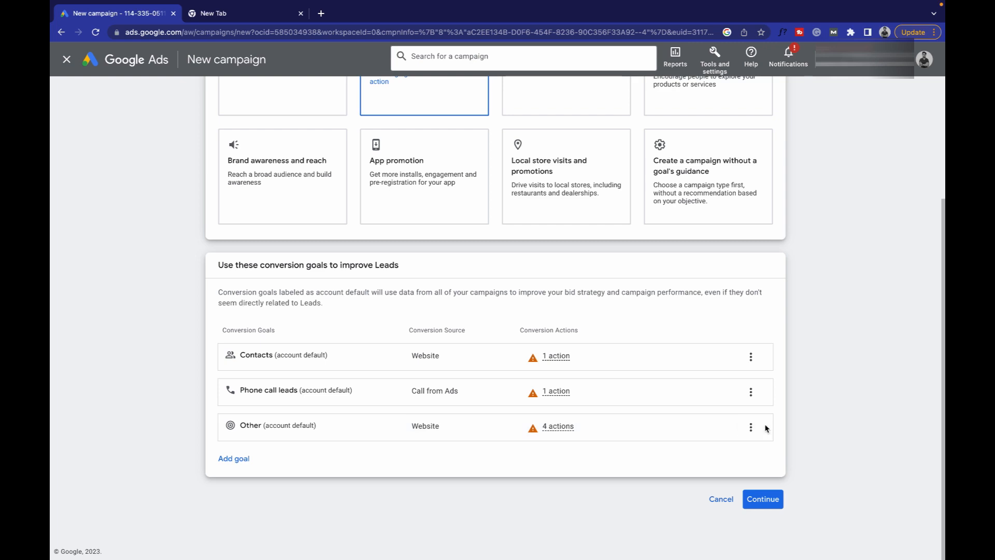
click(751, 427)
click(762, 438)
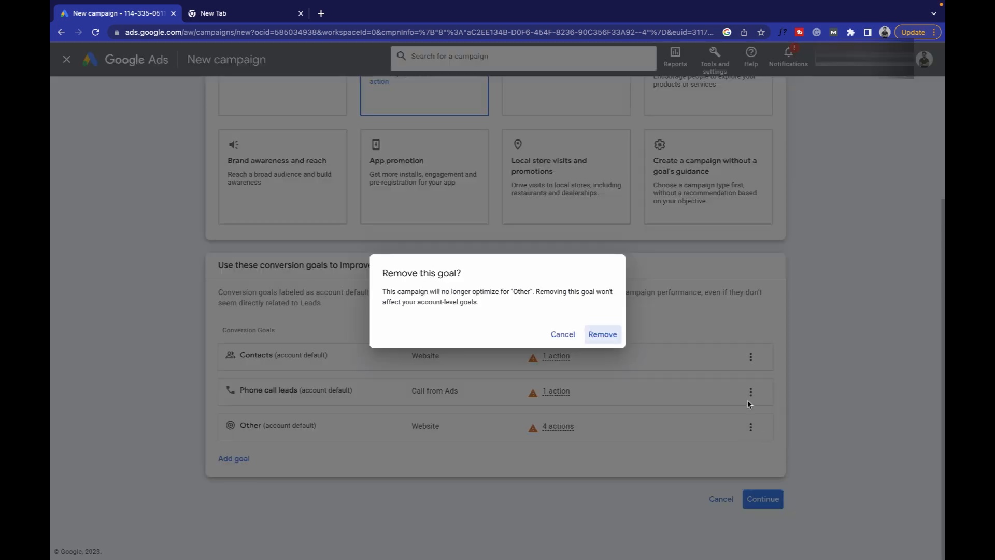
click(601, 334)
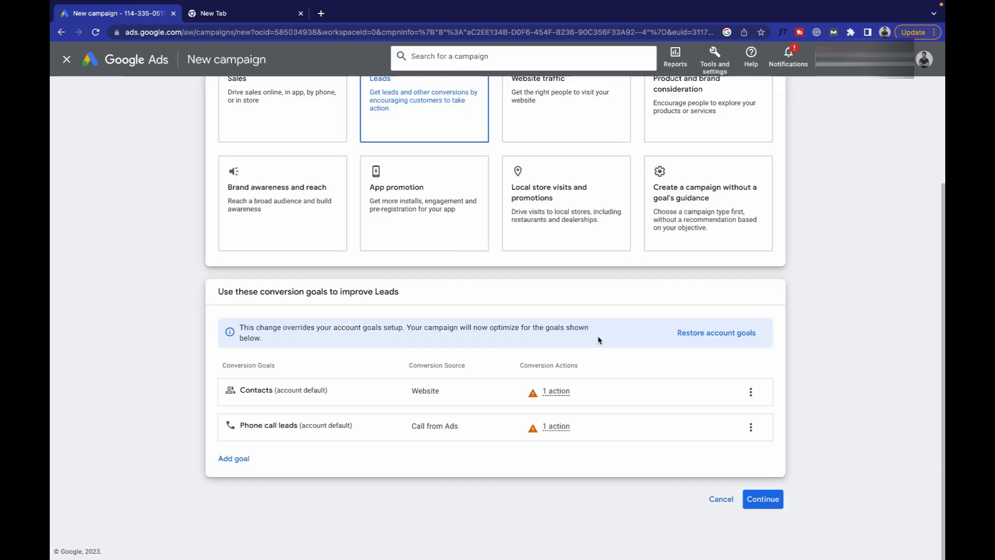
click(751, 392)
click(769, 425)
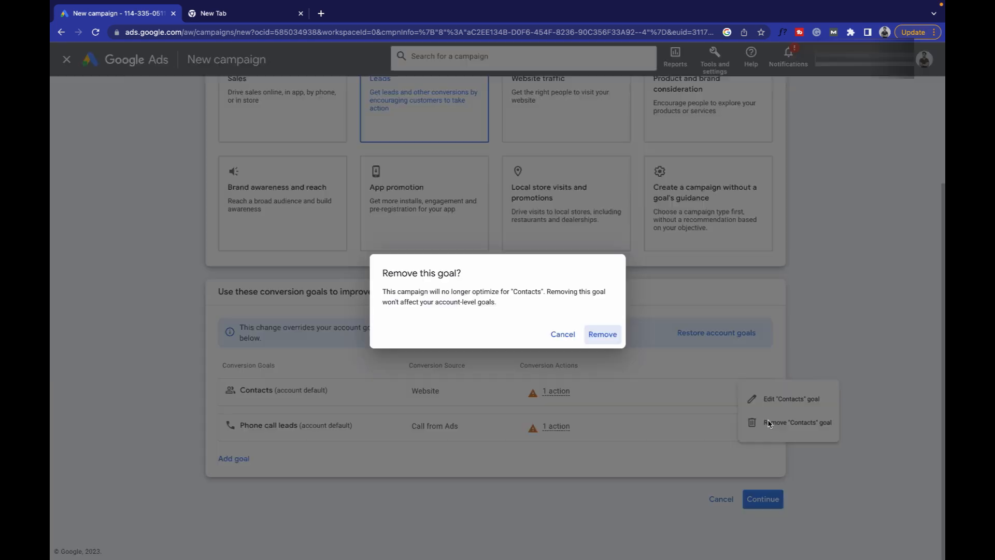
click(593, 341)
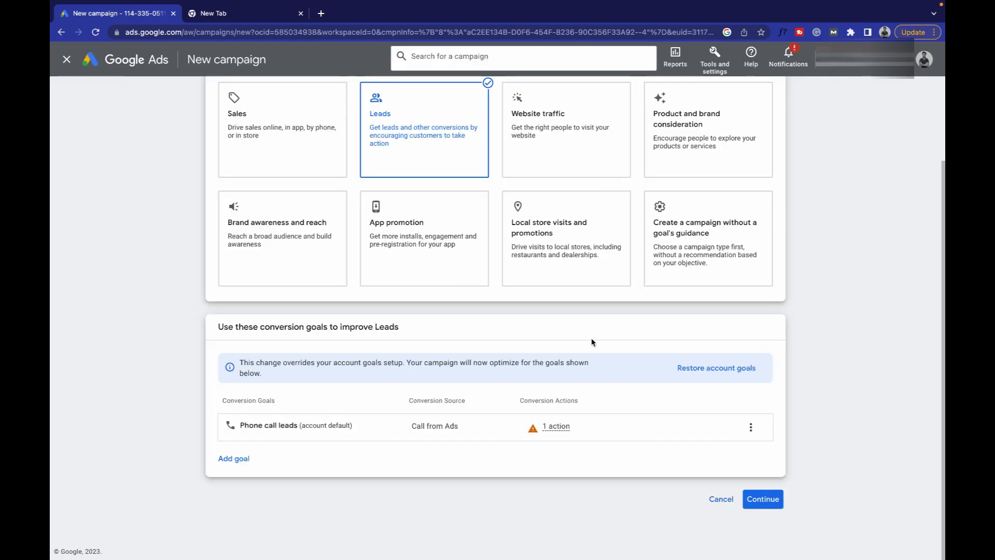
click(778, 499)
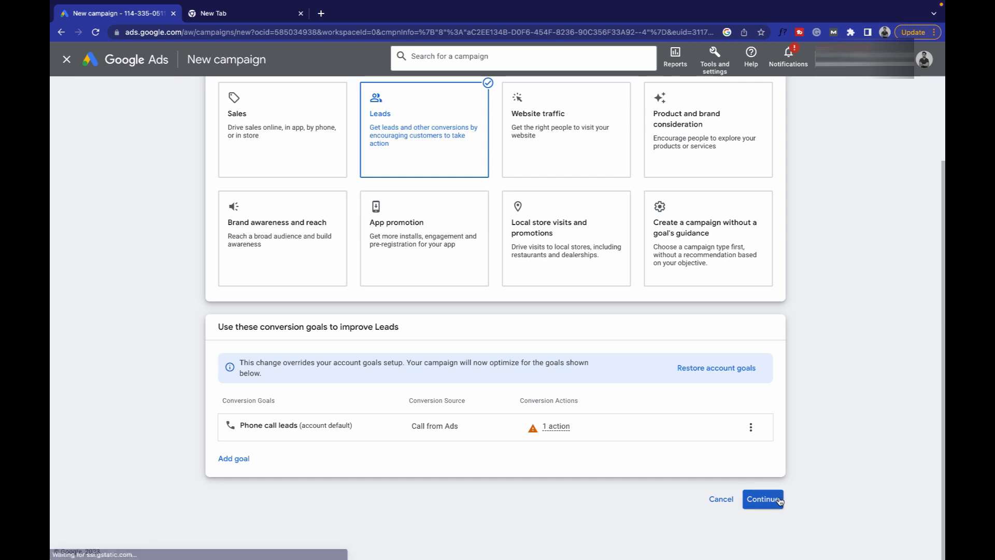
Choose Search as the campaign type and select Phone calls as the way to reach the goal
click(278, 282)
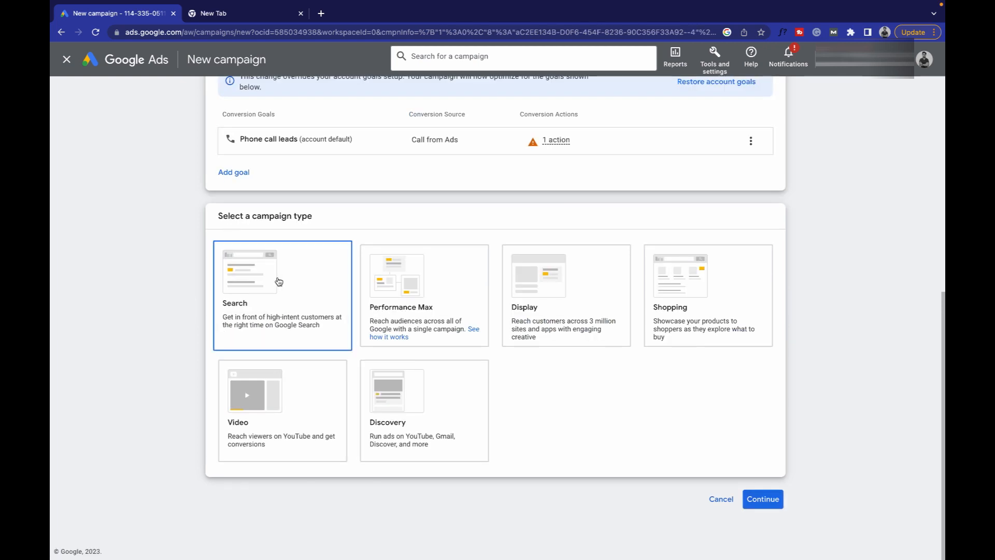
click(279, 281)
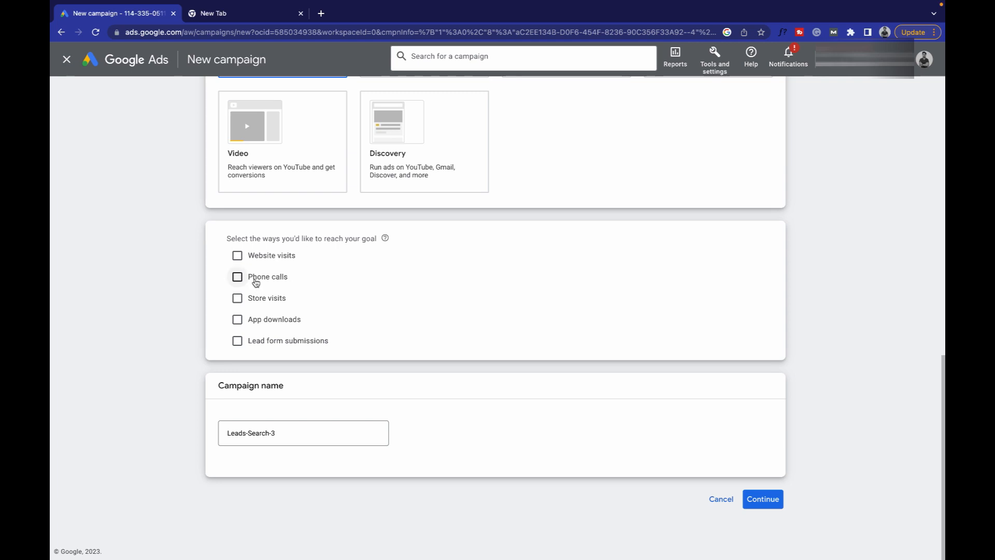
click(256, 281)
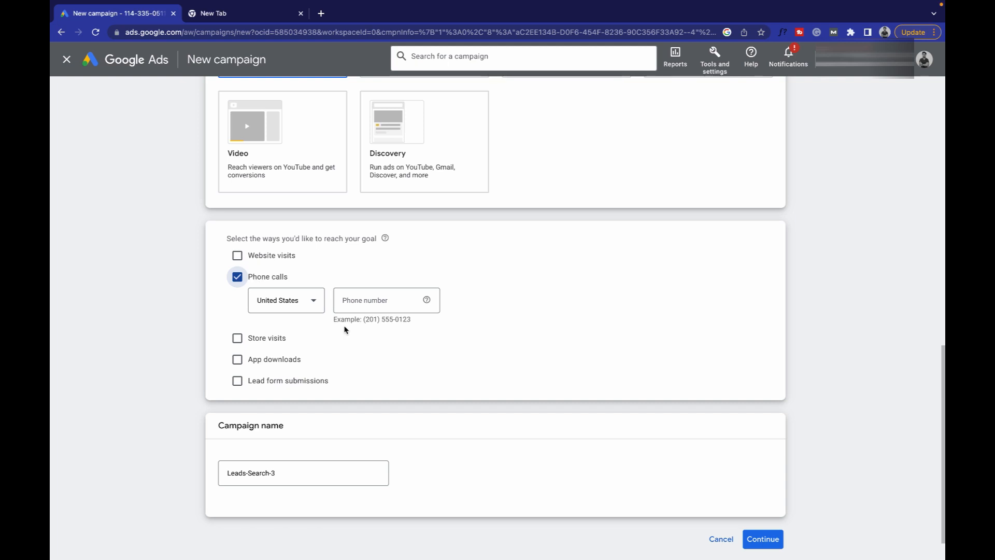
Set the phone number's country to Pakistan and enter the business phone number for calls
click(309, 305)
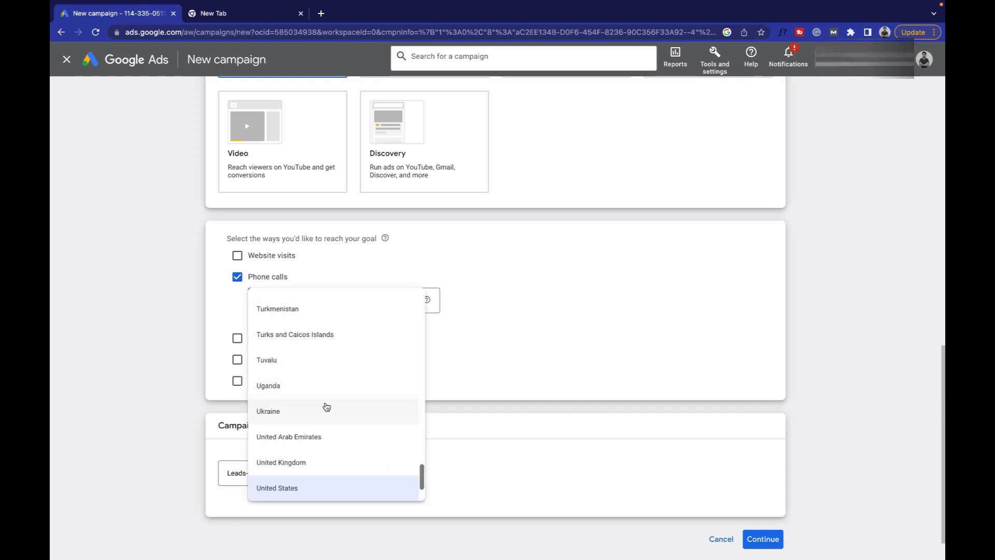
key(shift+p)
key(a)
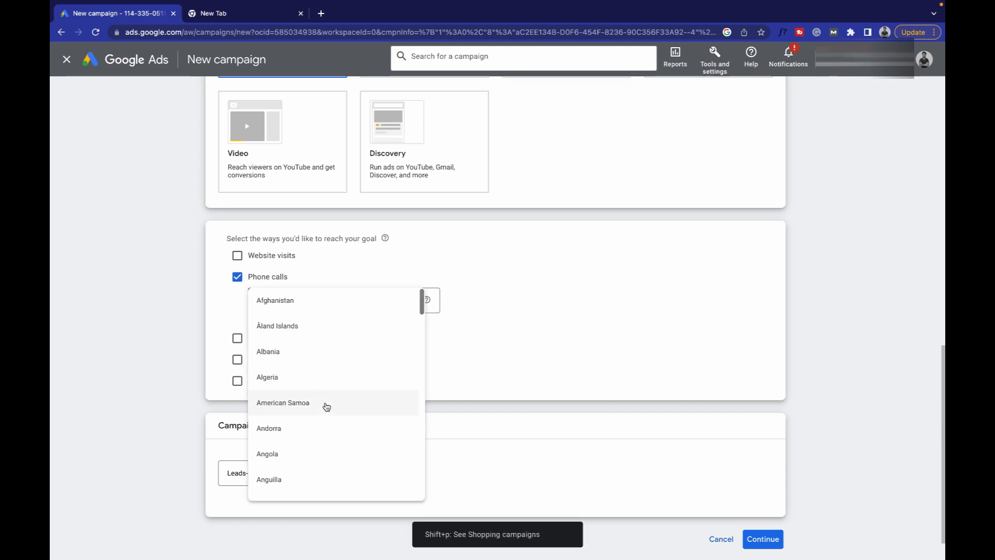
scroll(321, 387, down, 2)
scroll(321, 387, down, 15)
key(p)
key(Return)
click(377, 299)
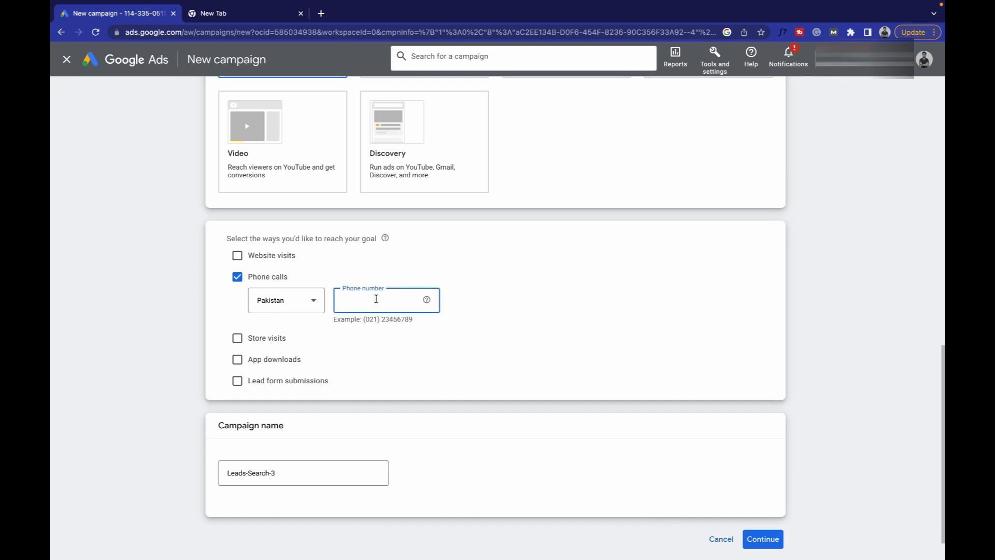
text(33)
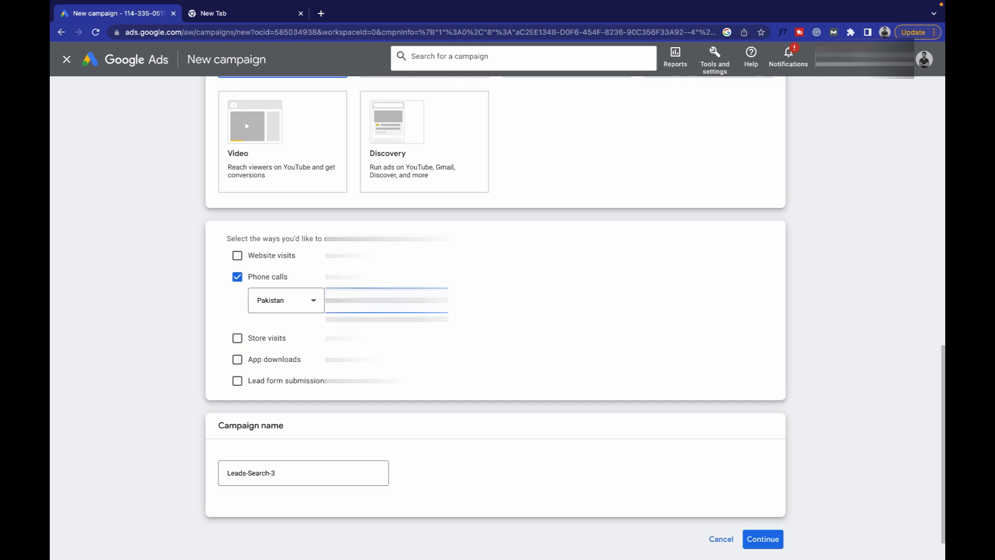
Name the campaign Search Ad 1 and continue to the bidding settings
scroll(160, 380, down, 1)
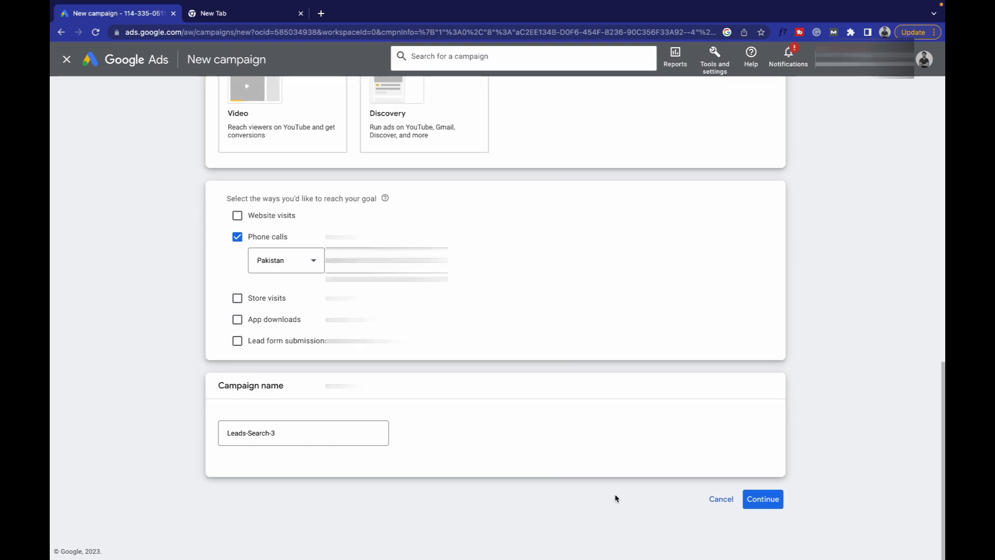
click(347, 429)
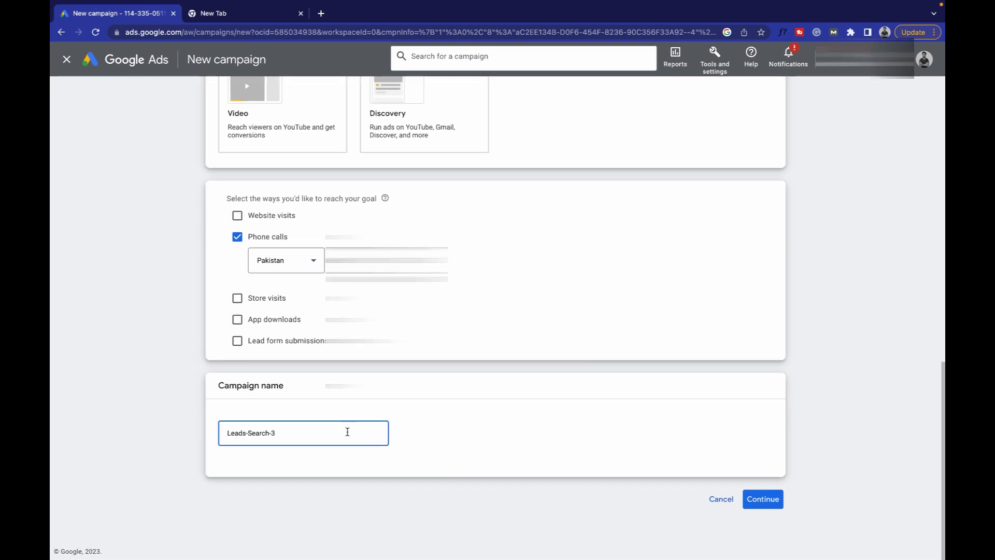
key(ctrl+a)
text(Sea)
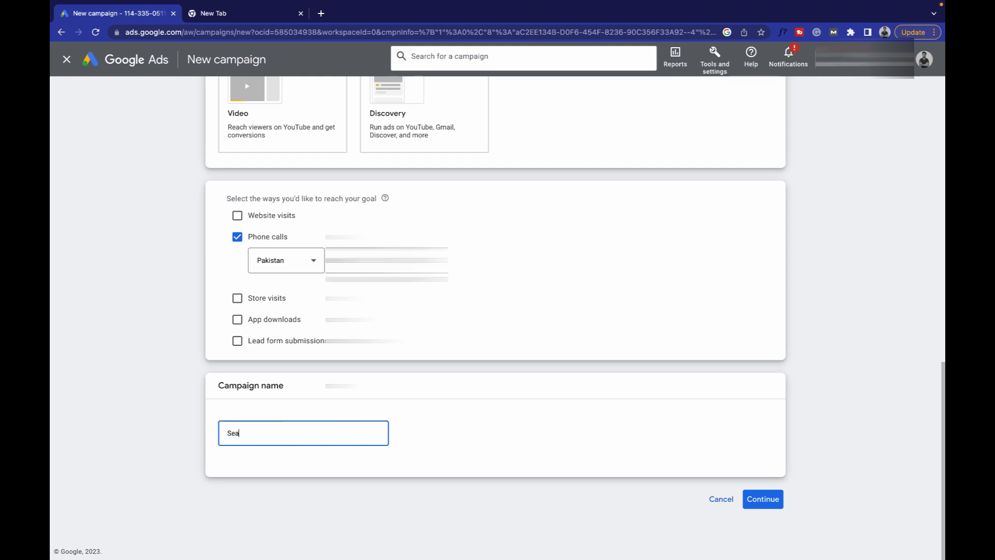
text(rch Ad 1)
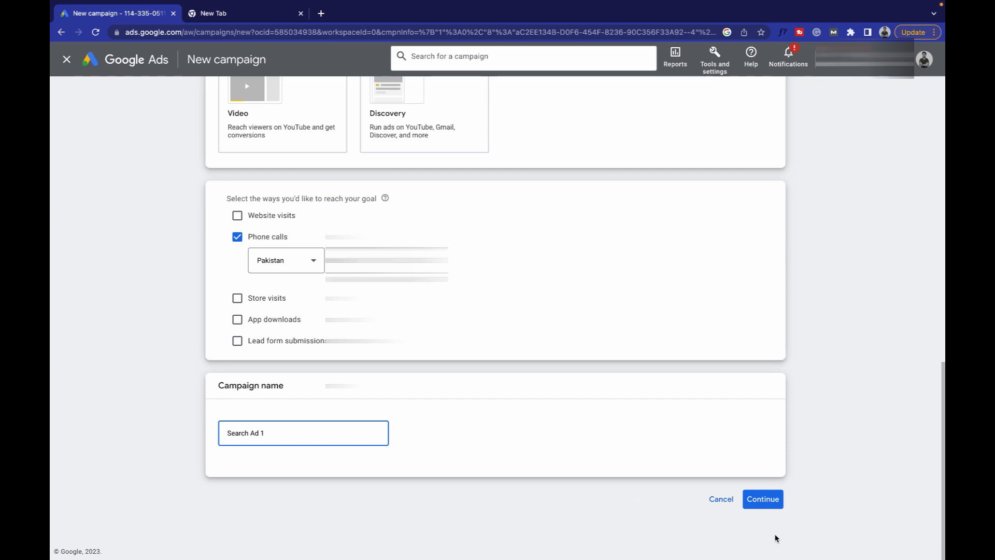
click(761, 498)
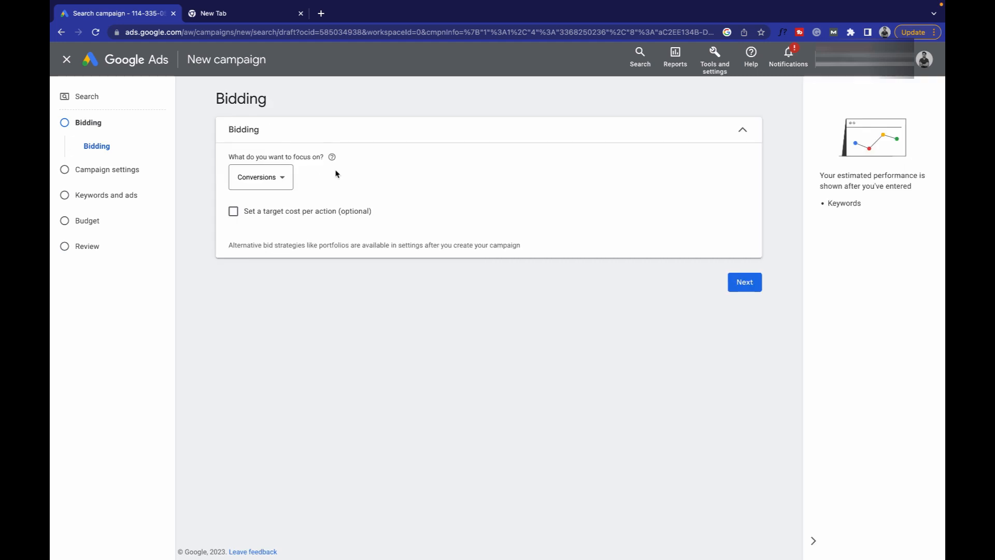
Keep Conversions as the bidding focus and exclude Google search partners from the campaign's networks
click(277, 179)
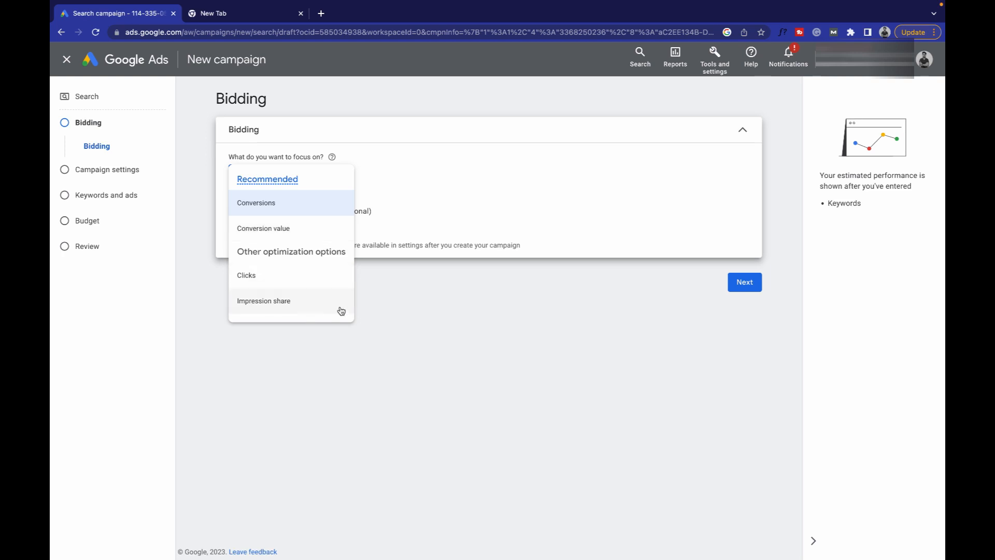
click(332, 211)
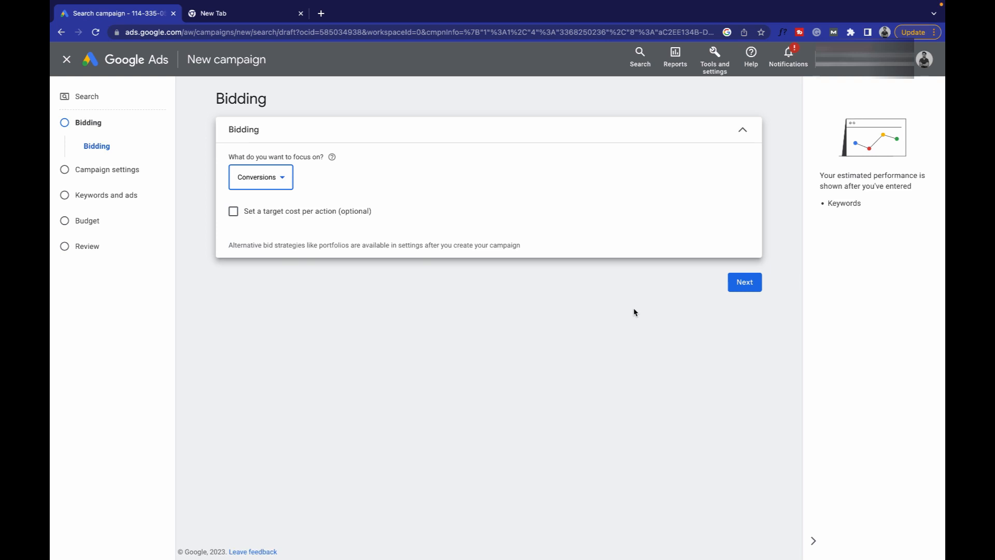
click(756, 288)
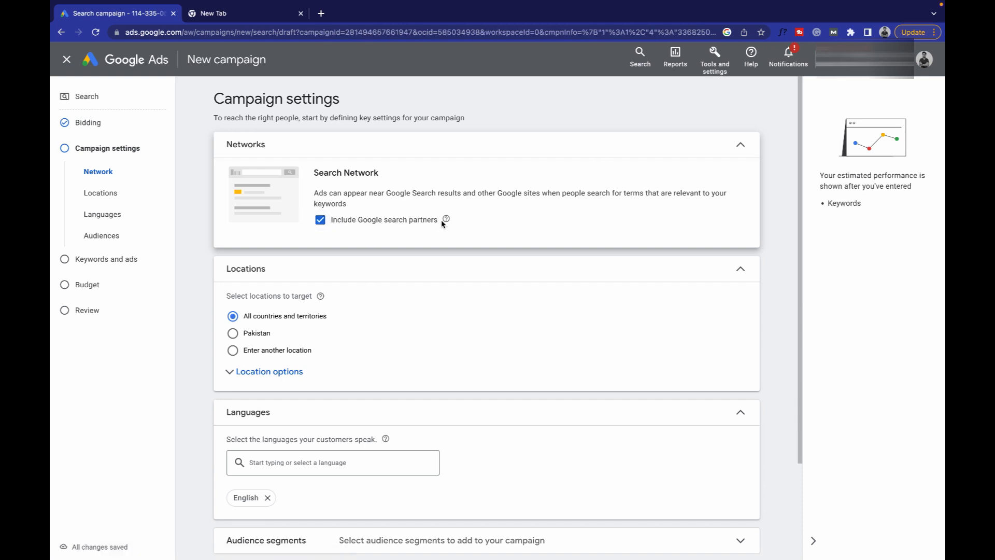
click(322, 226)
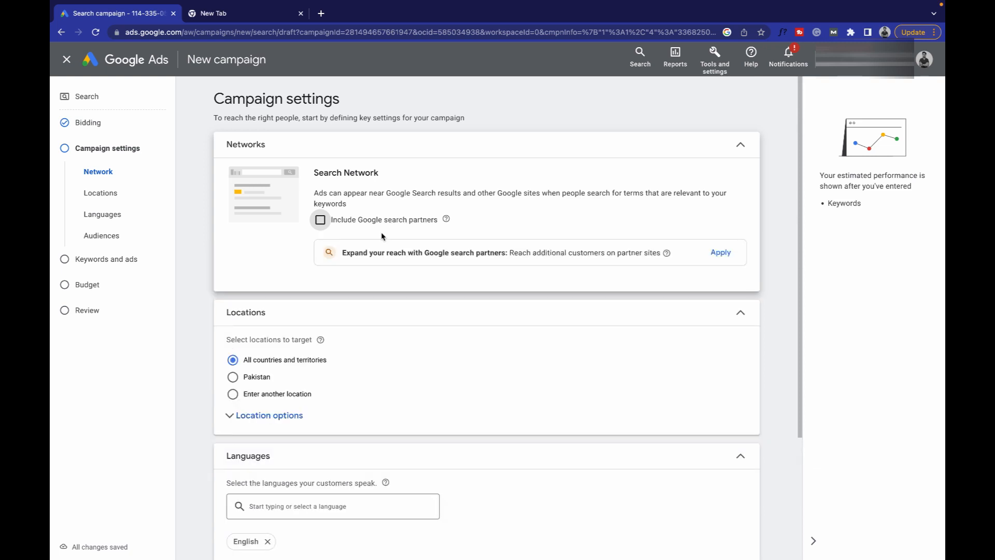
Choose to enter another location, search for gulshan e iqbal, and target the city of Karachi, Sindh, Pakistan
scroll(382, 236, down, 3)
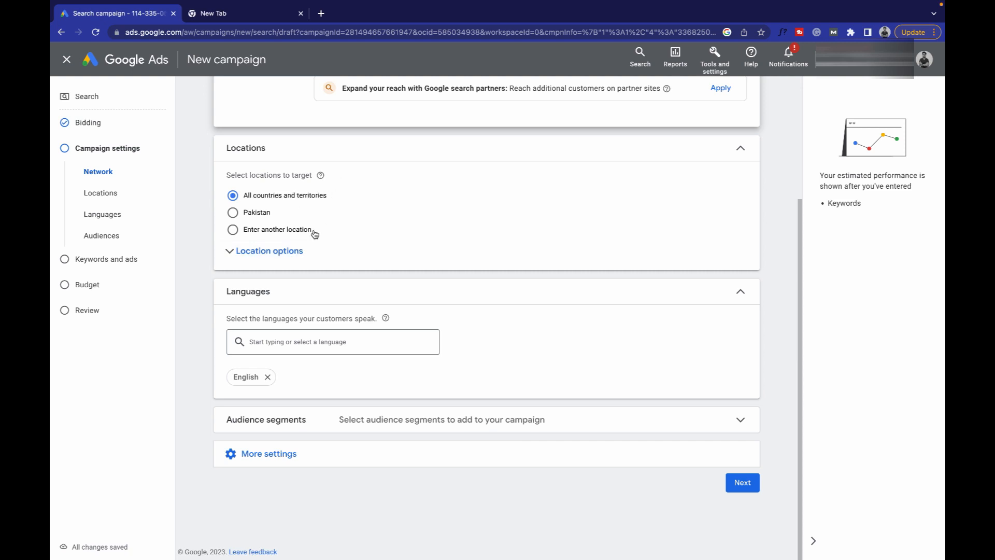
click(295, 251)
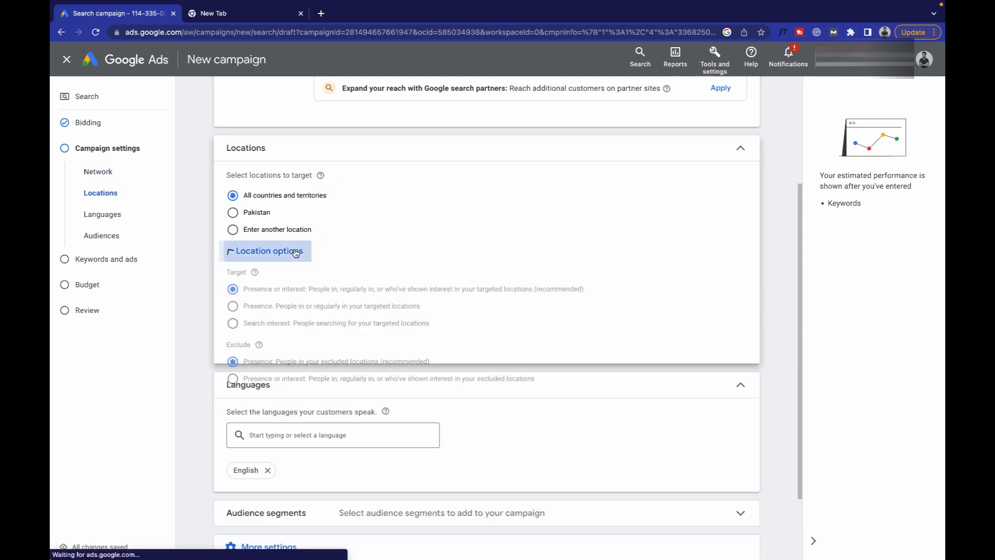
click(276, 233)
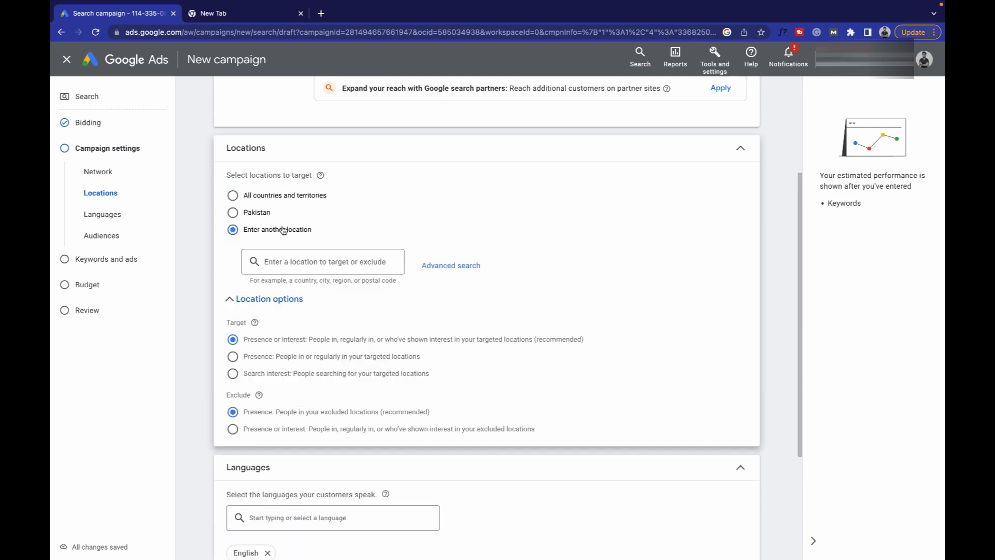
click(322, 262)
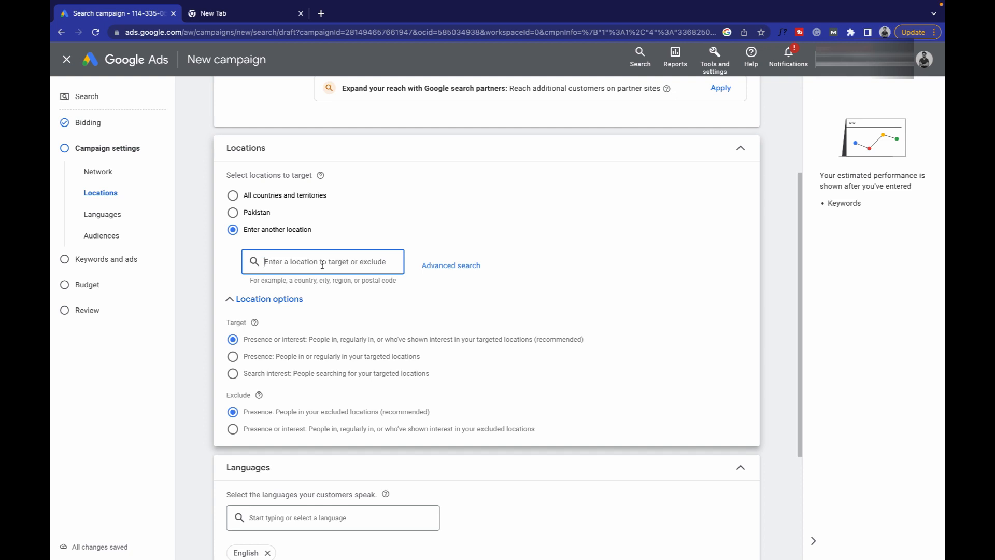
text(gulshan)
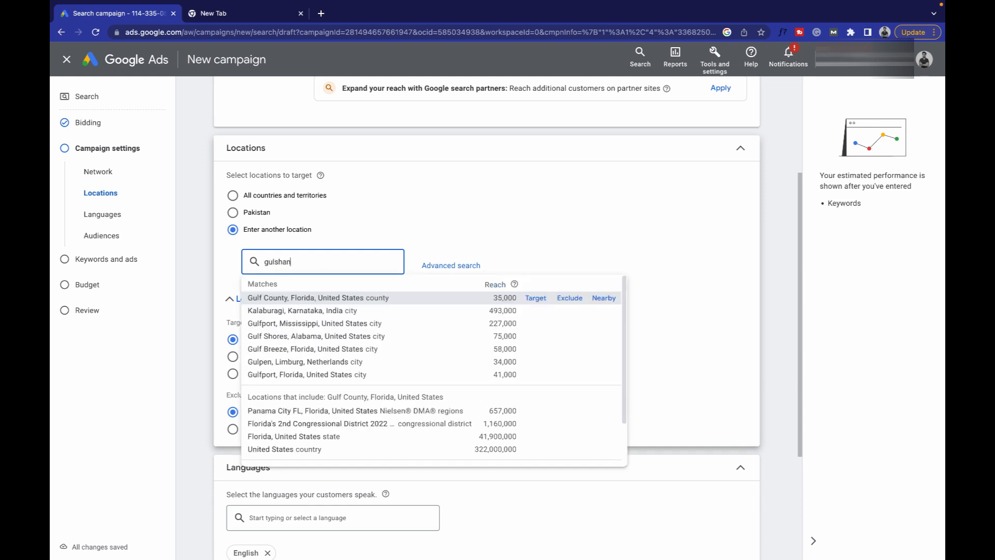
text( e iqba)
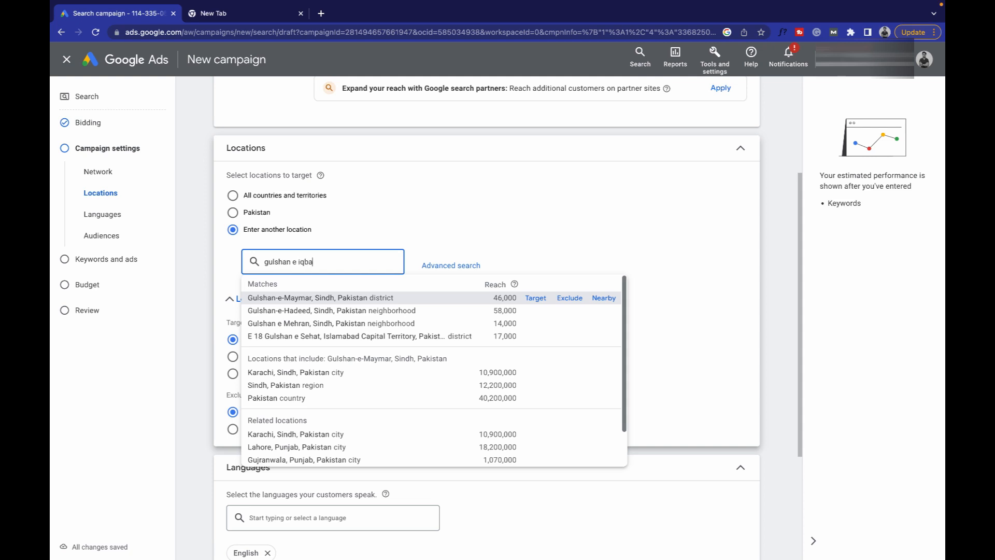
text(l)
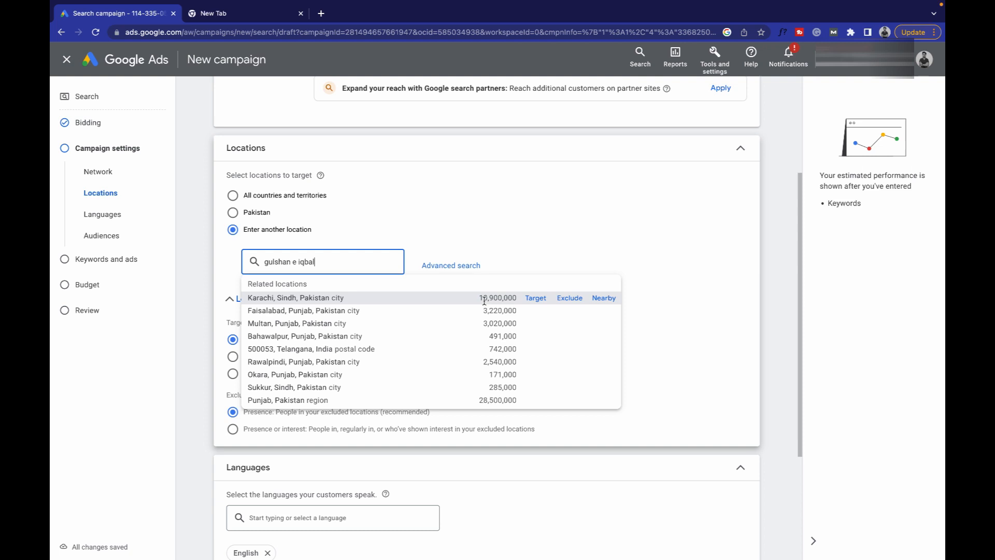
click(540, 298)
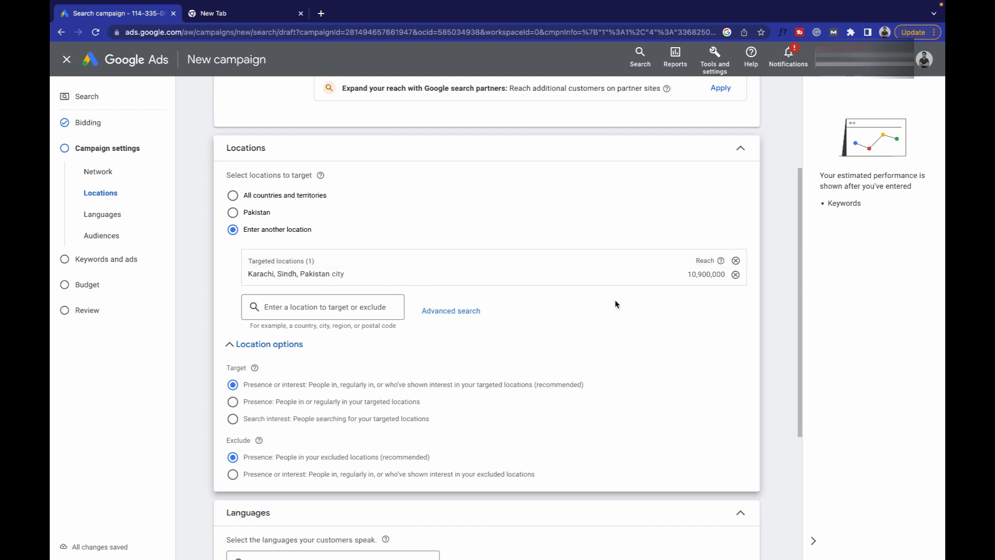
Target the Islamabad Capital Territory region as a second location and remove it again
click(371, 314)
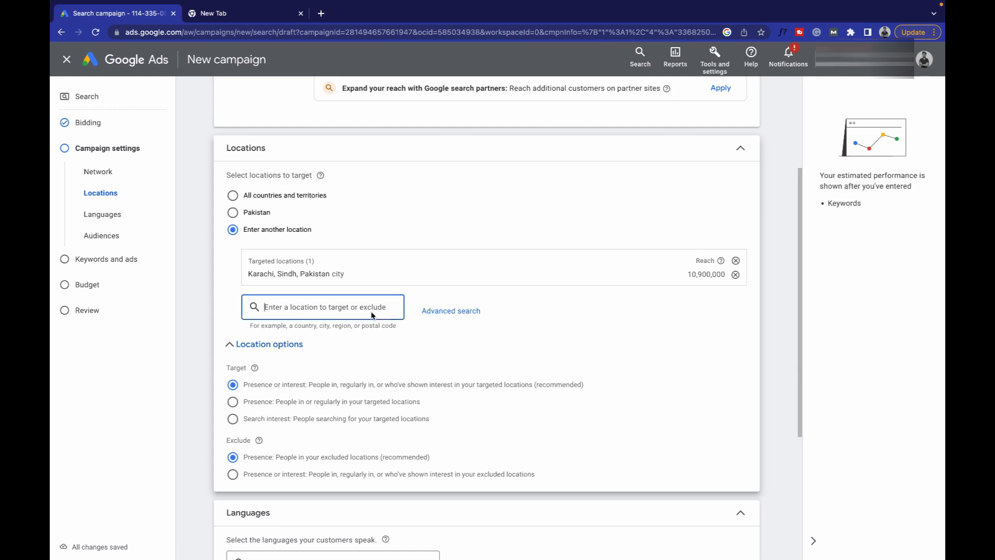
text(islamabad)
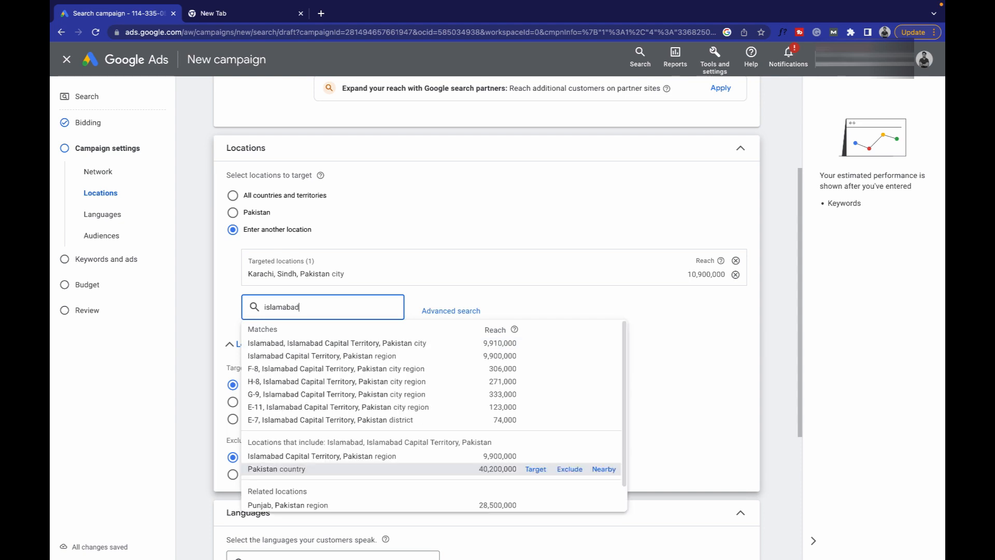
mouse_move(472, 455)
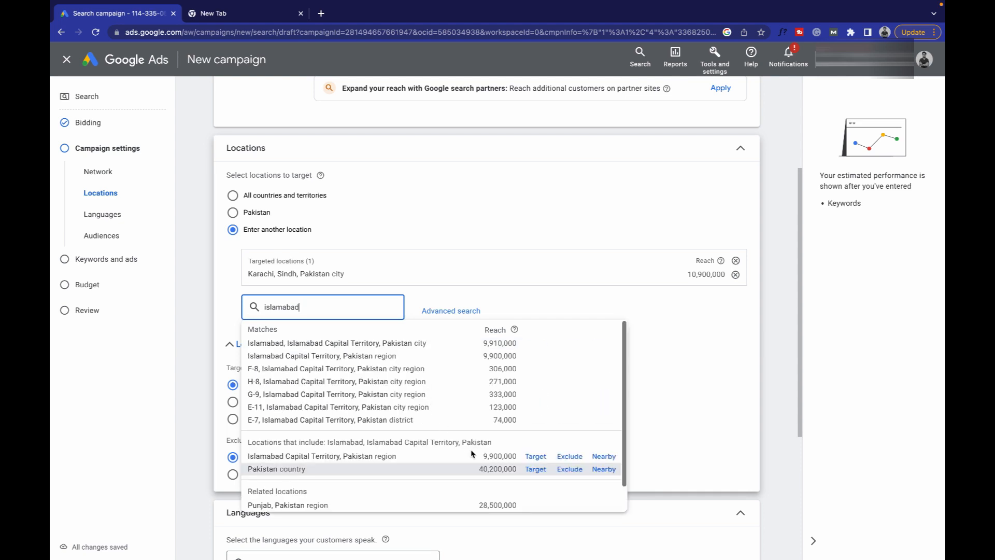
click(536, 456)
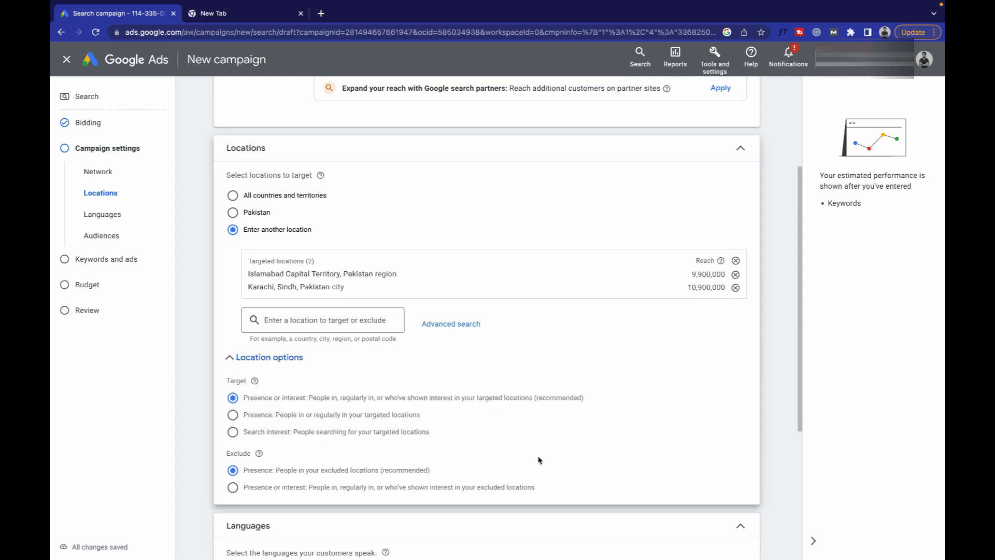
scroll(539, 460, down, 4)
scroll(539, 460, up, 2)
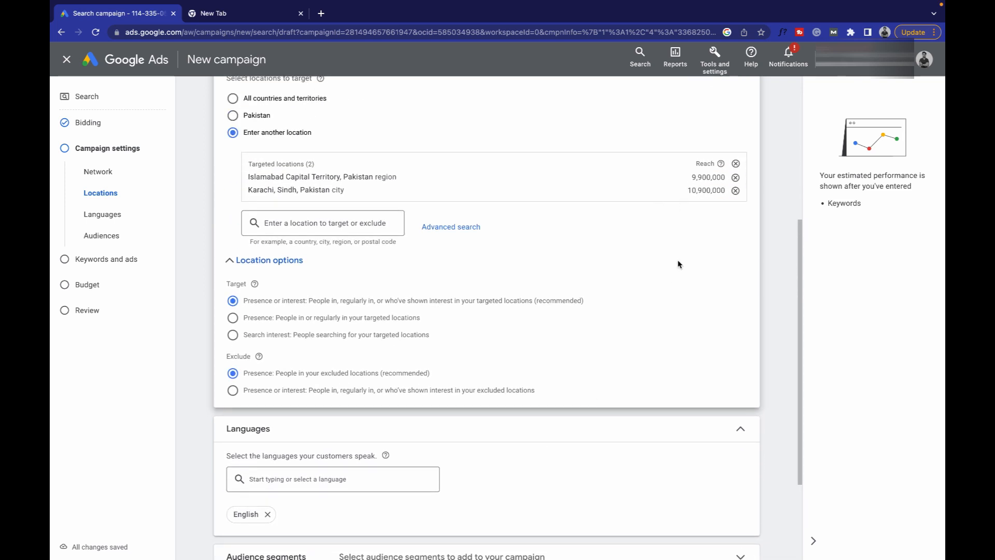
click(736, 178)
Set the location options to target by Presence and to exclude by Presence or interest
scroll(615, 303, down, 3)
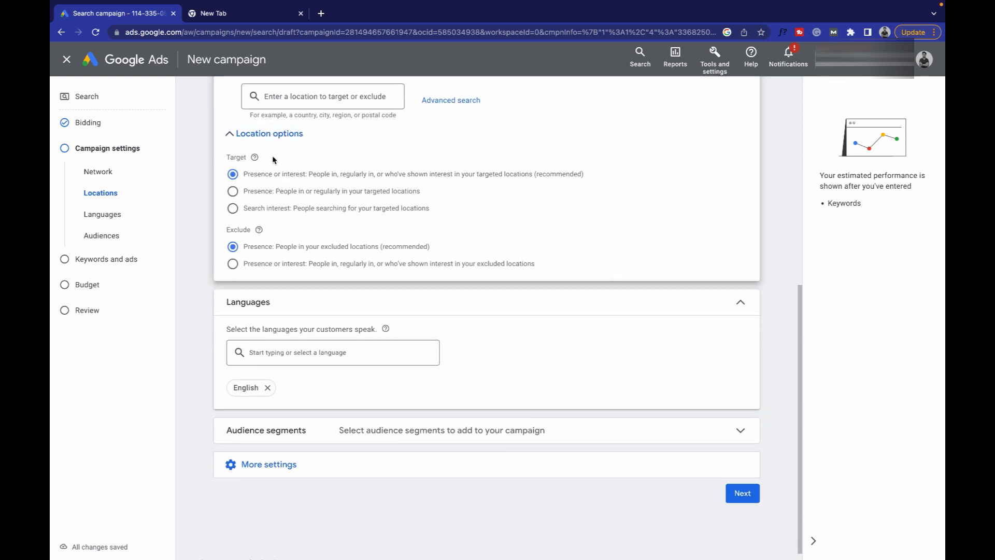
click(255, 158)
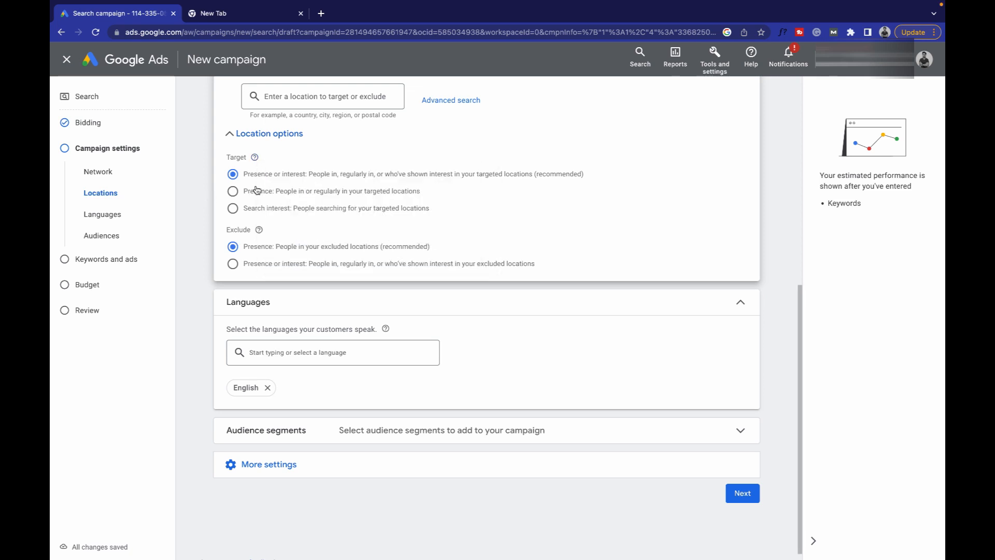
click(240, 195)
scroll(325, 311, down, 1)
Add Urdu to the languages the campaign's customers speak
click(328, 341)
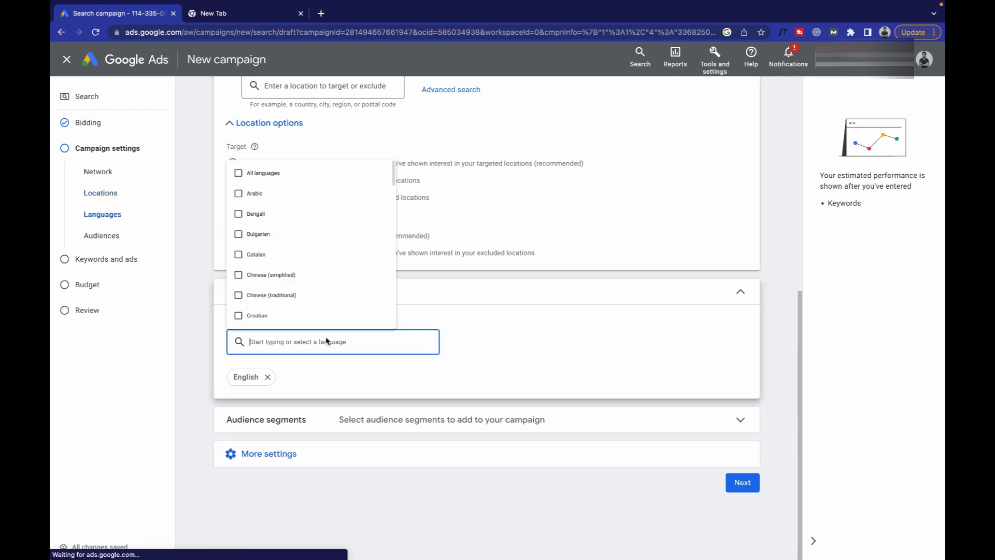
text(urdu)
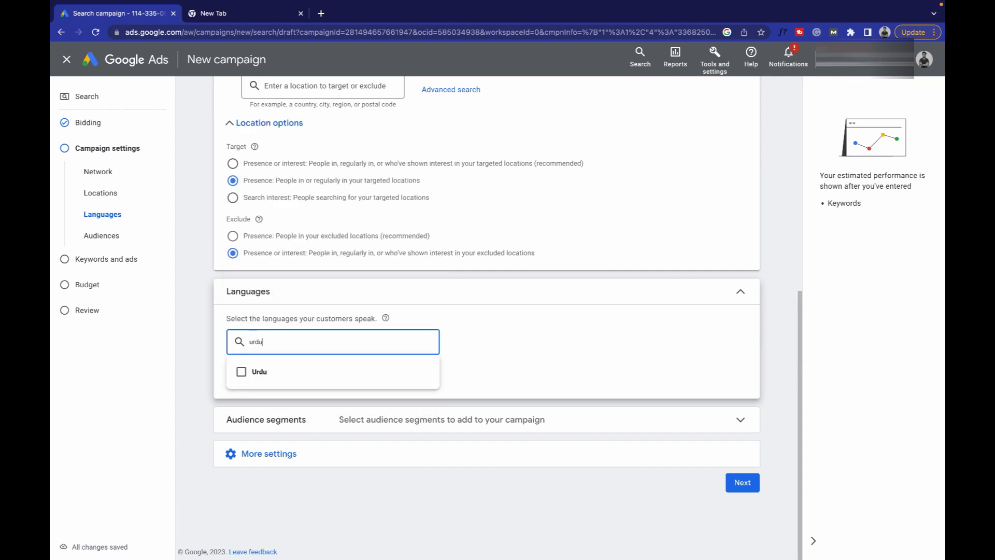
click(341, 387)
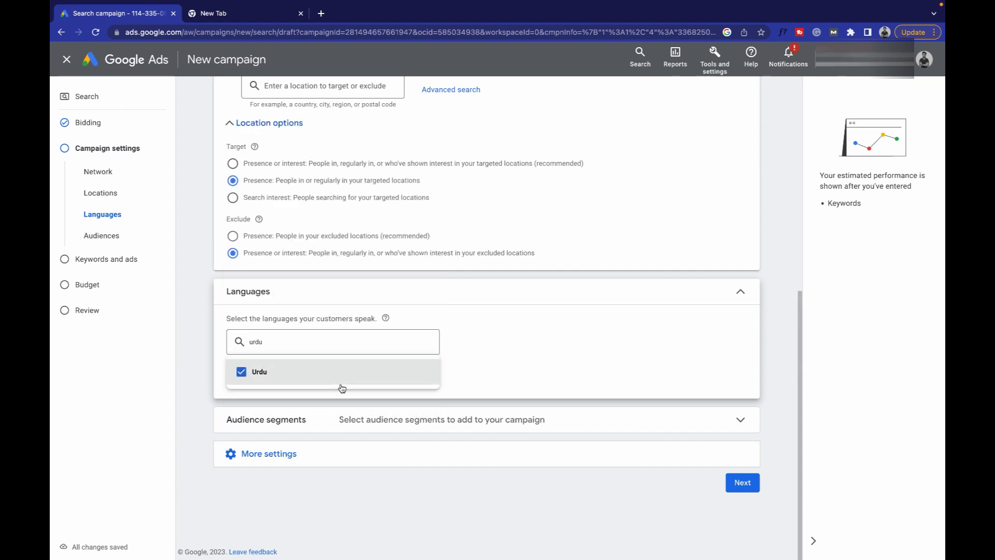
click(552, 391)
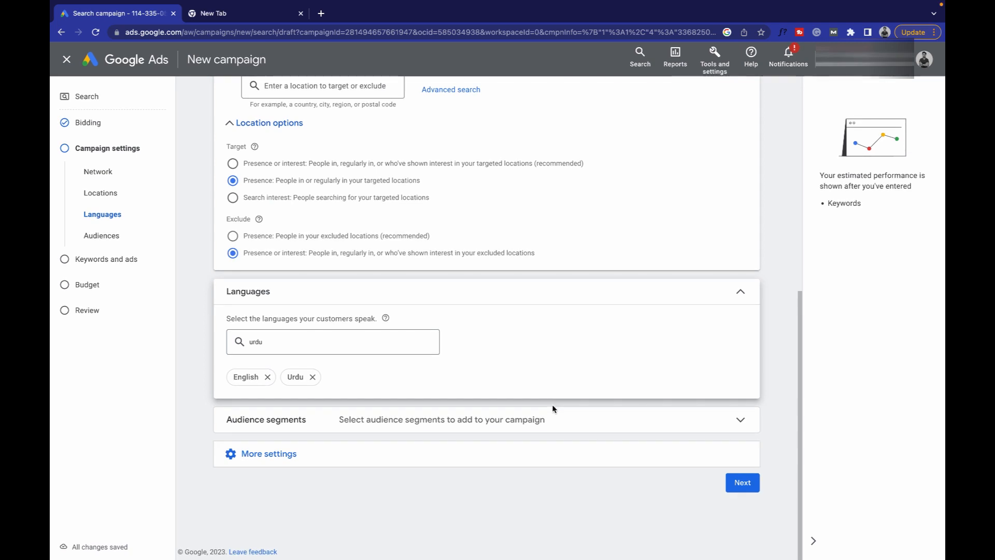
Search the audience segments for home owner and look through the matching demographic and in-market segments
click(555, 418)
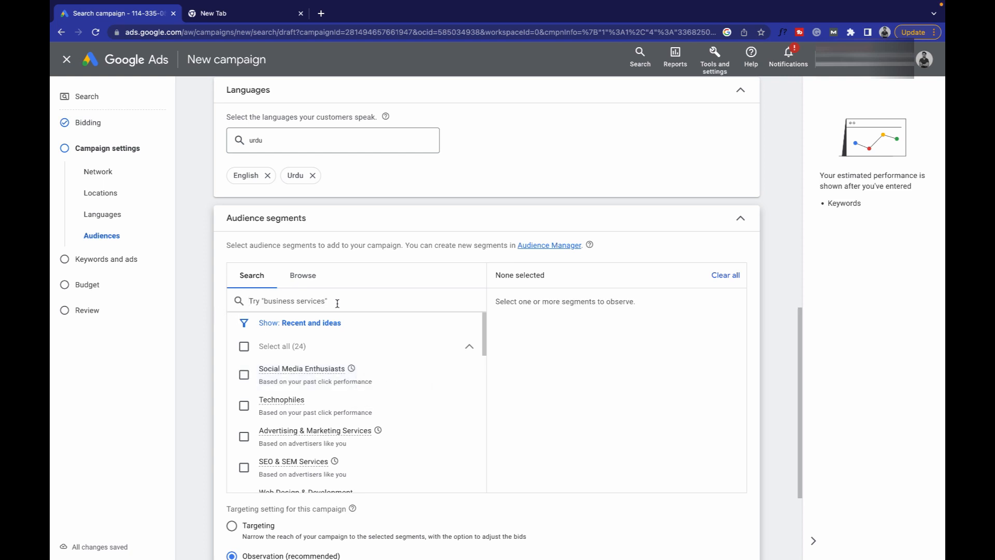
text(home owner)
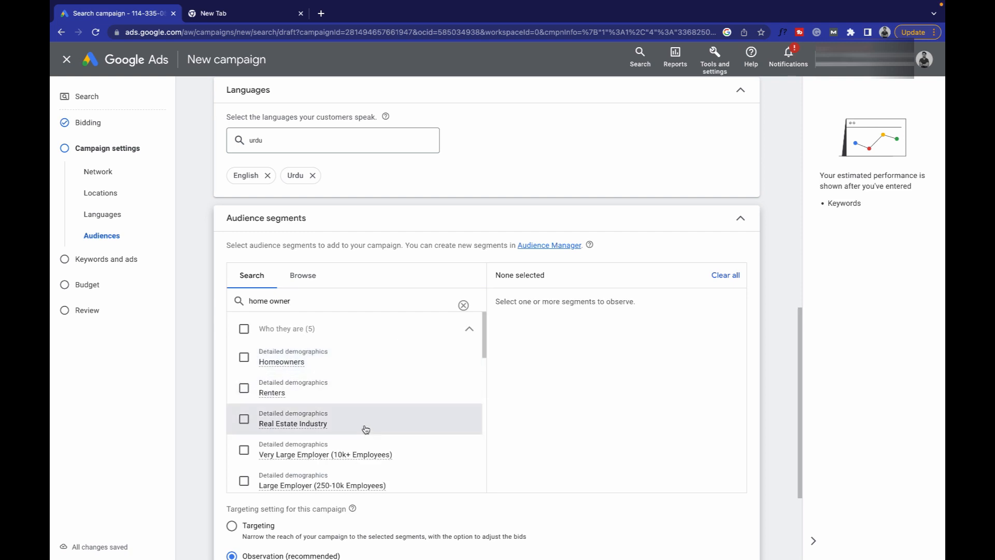
scroll(366, 429, down, 1)
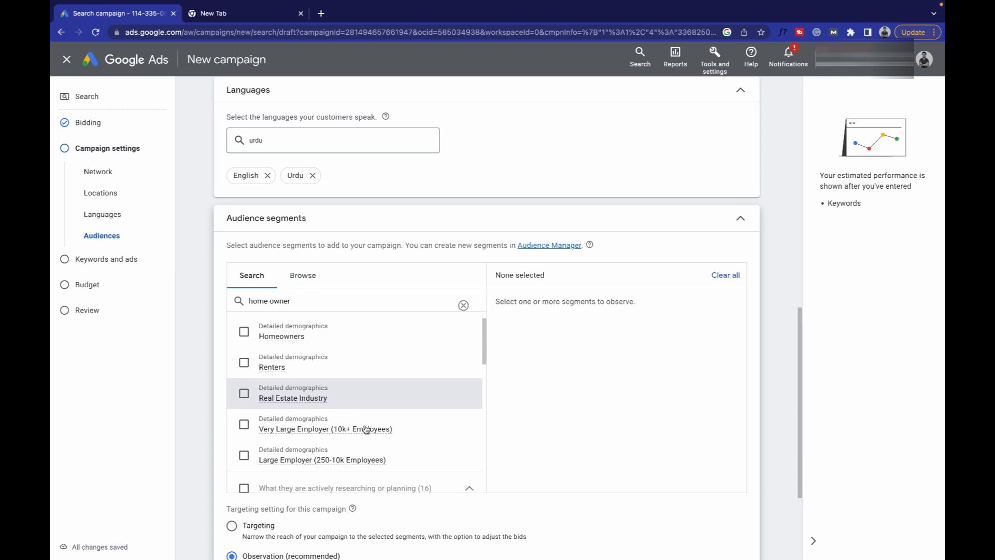
scroll(303, 424, down, 1)
scroll(304, 424, down, 3)
scroll(304, 423, up, 4)
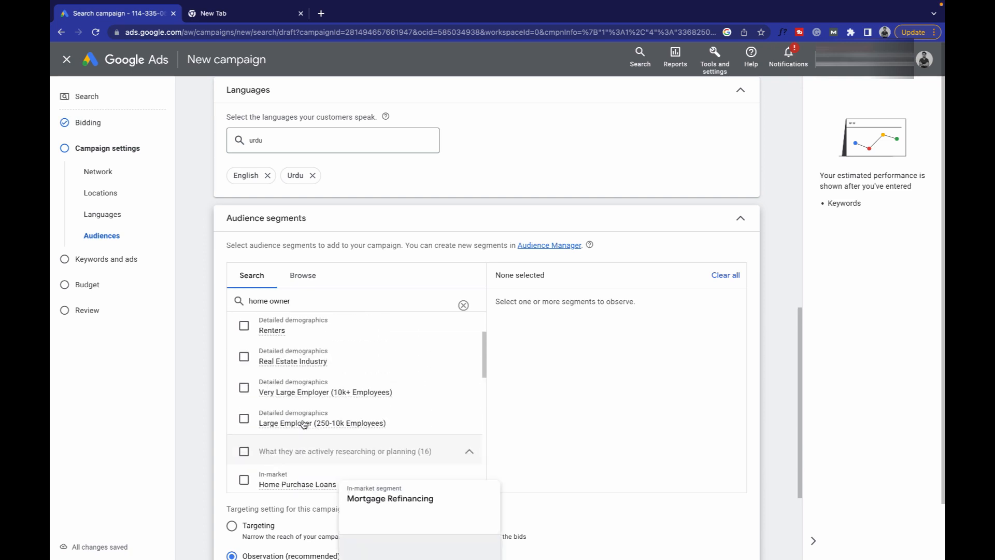
scroll(304, 424, down, 5)
scroll(303, 424, down, 1)
scroll(375, 355, up, 4)
Search the audience segments for technology and select all interests and habits segments plus the Technology Industry demographic
triple_click(326, 298)
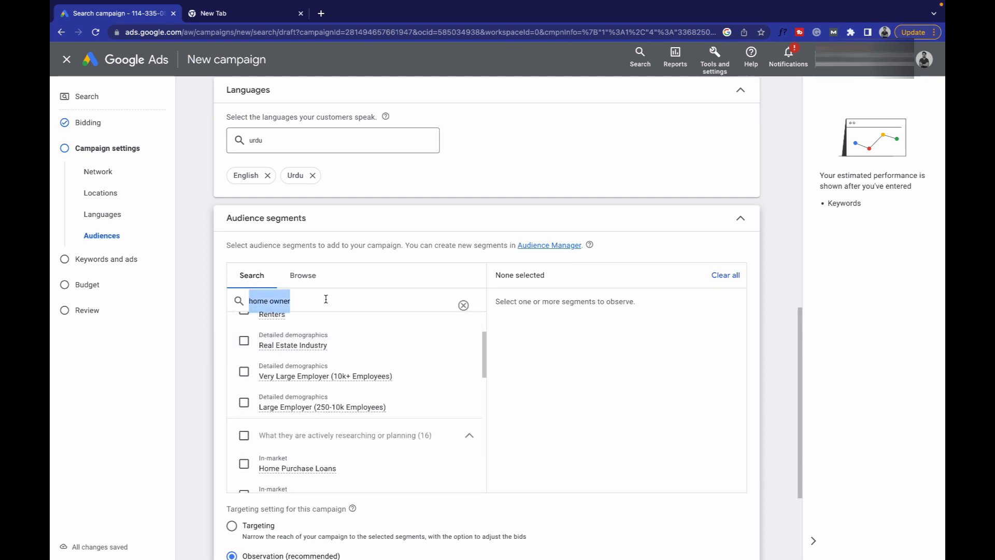
text(technology)
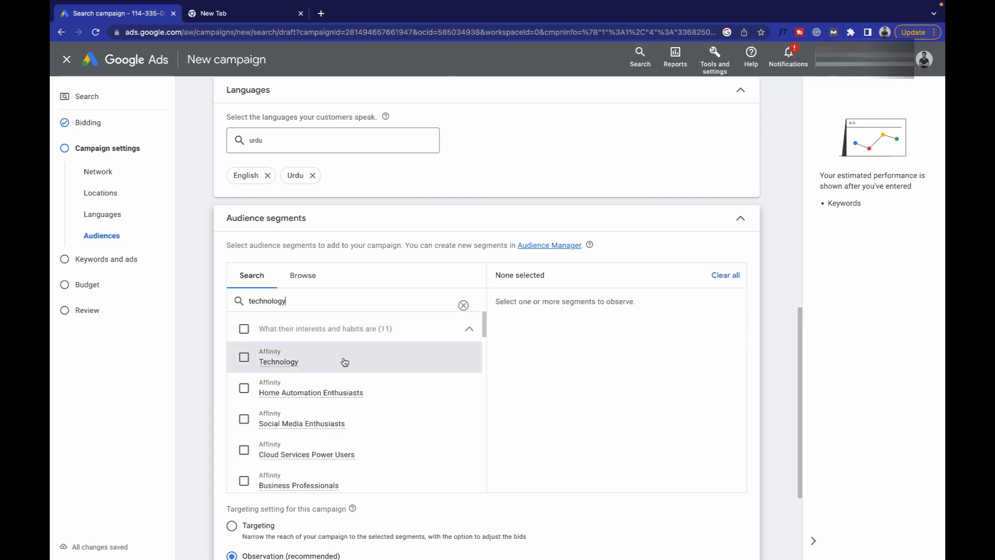
click(244, 330)
scroll(404, 428, down, 5)
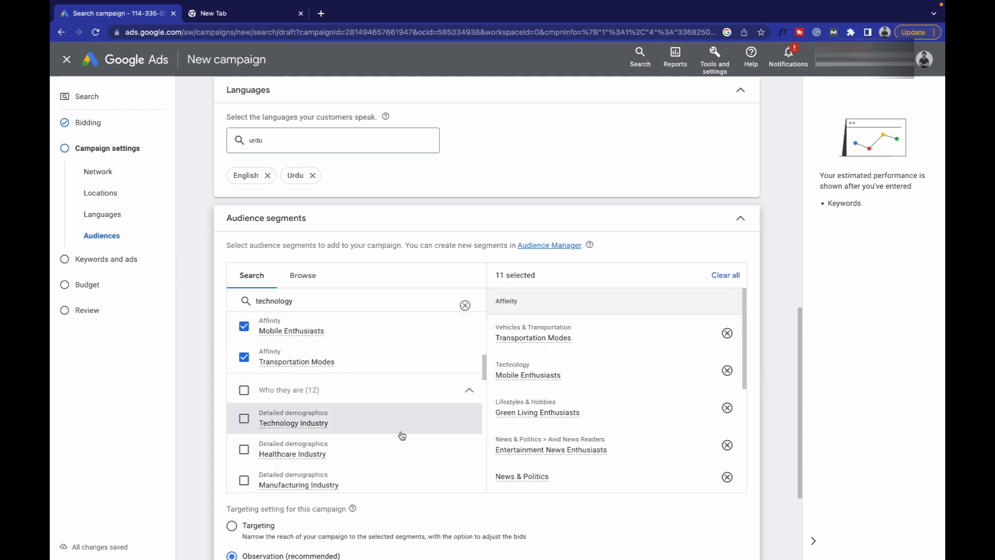
click(402, 428)
scroll(402, 450, down, 3)
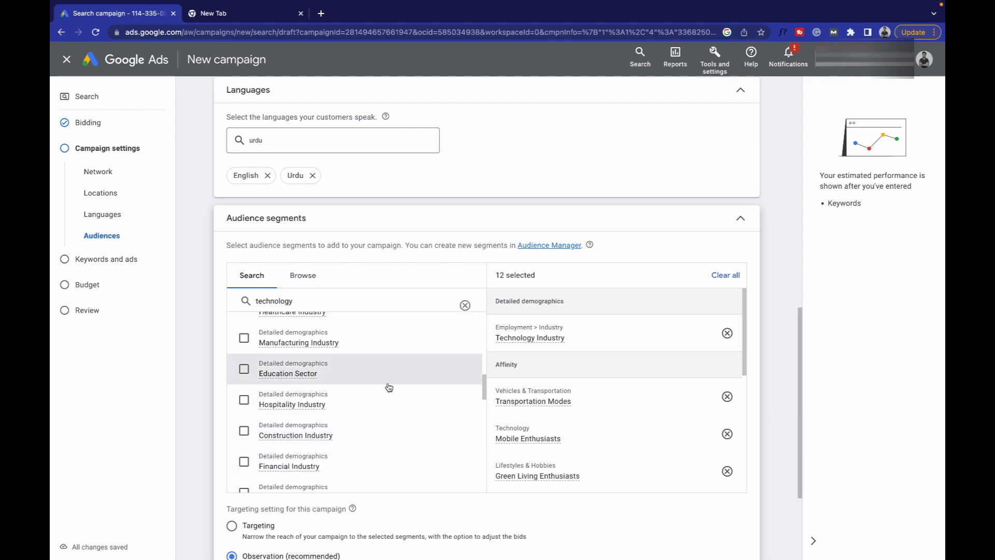
scroll(389, 387, down, 3)
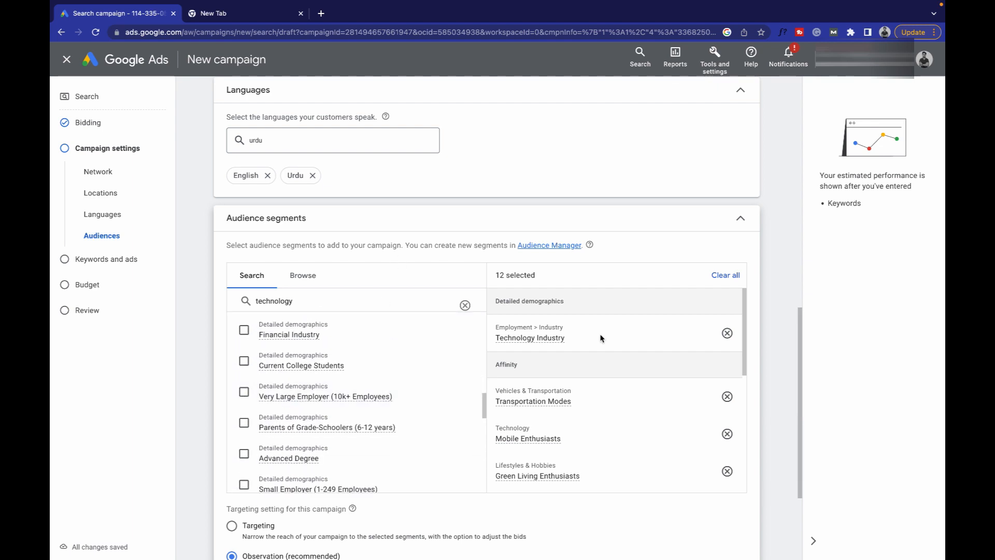
scroll(429, 376, down, 4)
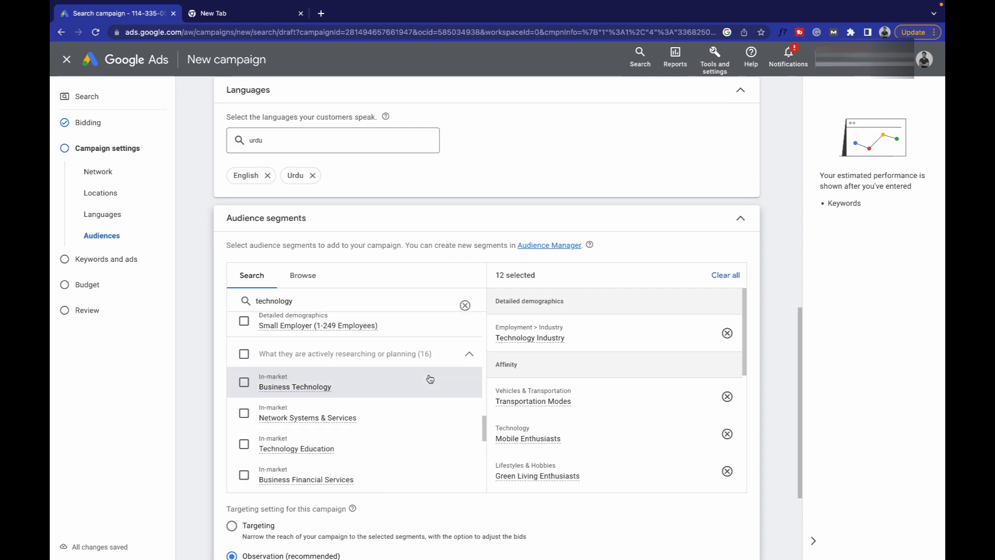
Set the campaign's audience targeting setting to Targeting and continue to keywords and ads
scroll(367, 243, down, 3)
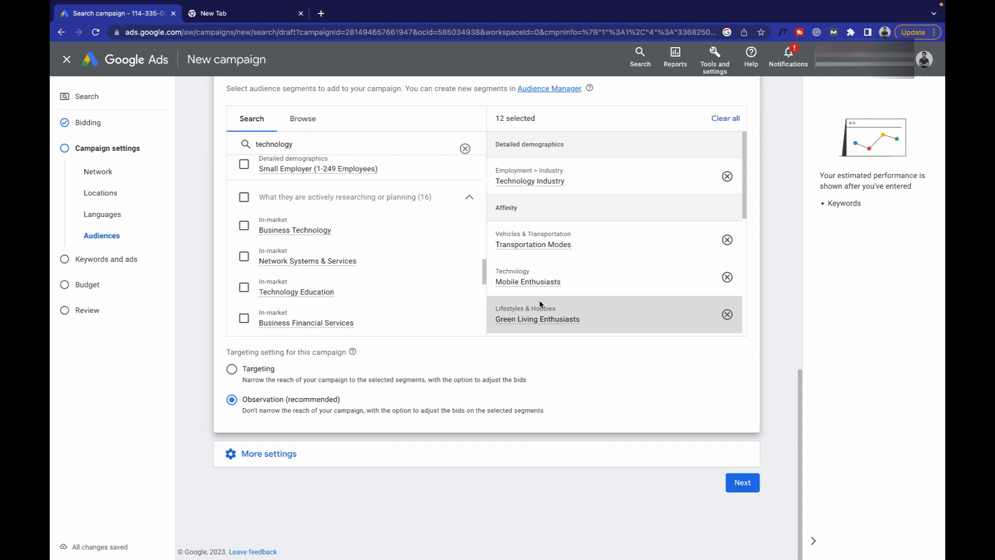
click(231, 369)
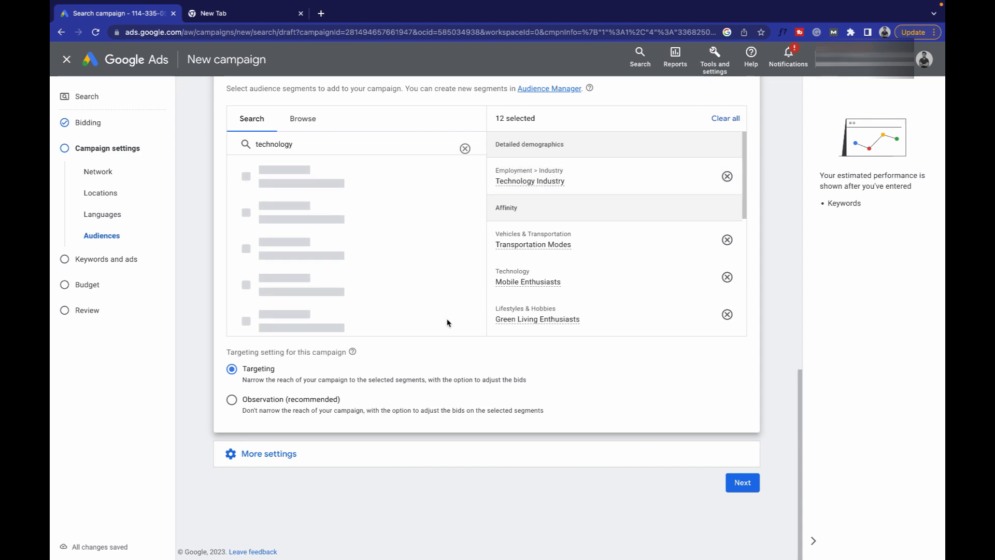
click(755, 481)
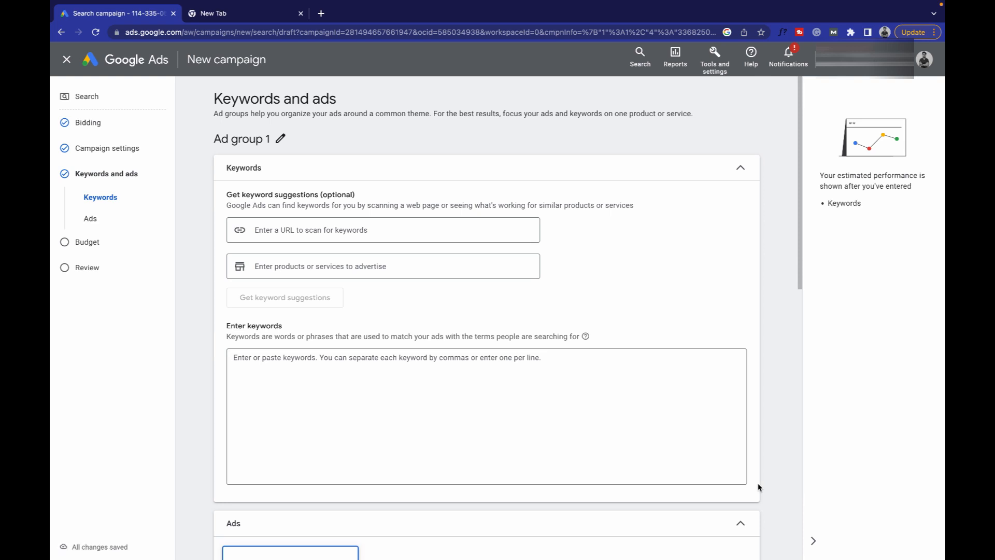
Enter the business website's URL to scan for keywords and fill Ad group 1 with the suggestions
click(395, 228)
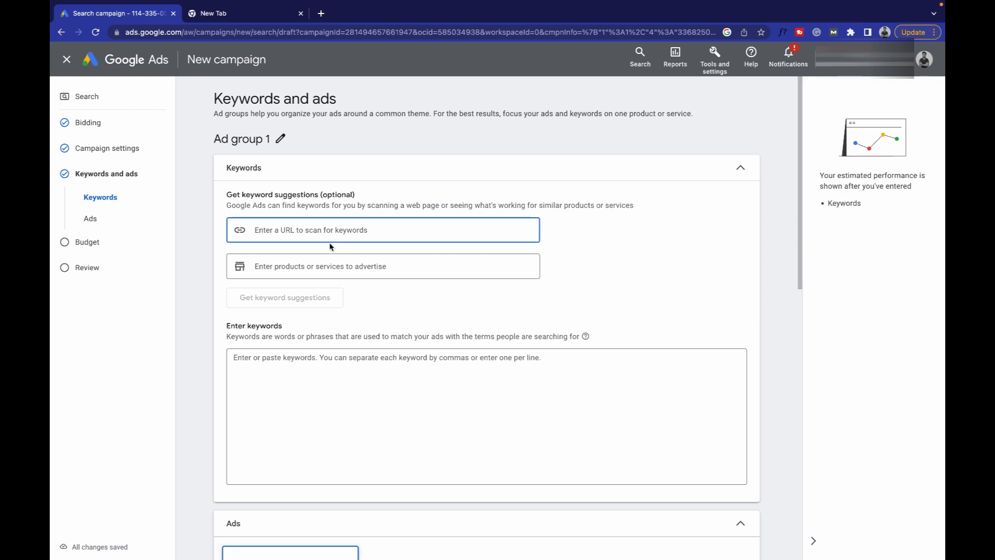
text(shah)
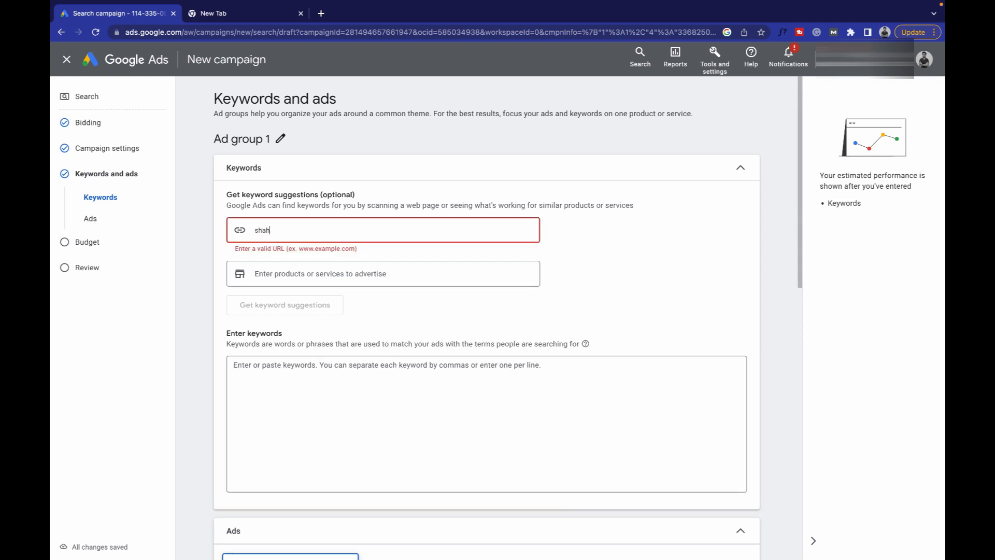
text(wajahat.com)
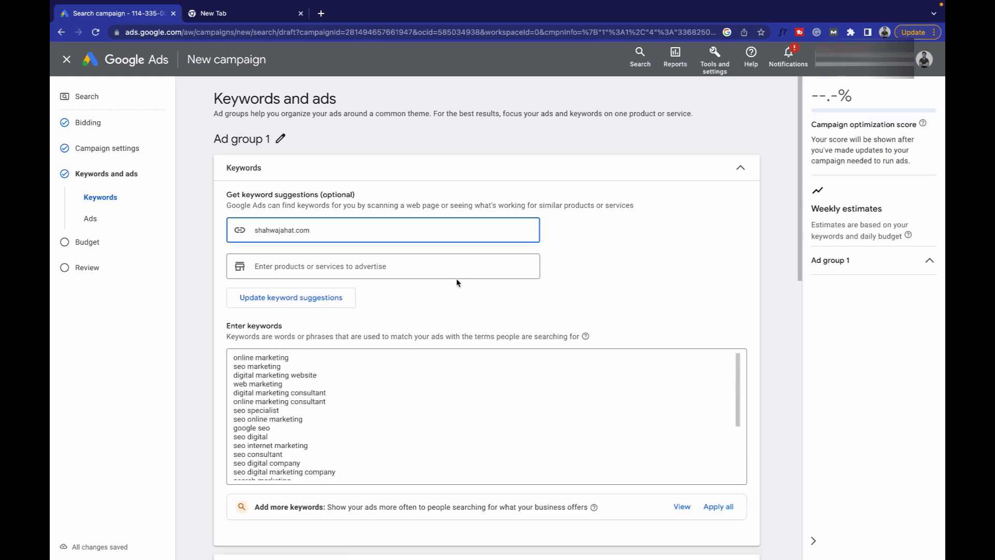
Clear all suggested keywords from Ad group 1's keyword list
scroll(458, 282, down, 1)
scroll(468, 371, down, 3)
scroll(470, 371, up, 2)
scroll(470, 371, up, 1)
click(469, 372)
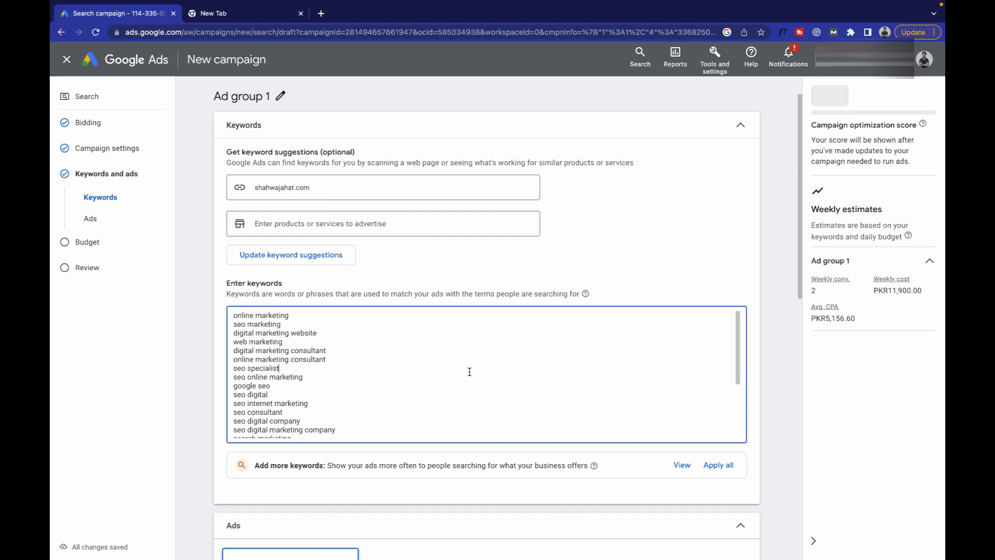
key(ctrl+a)
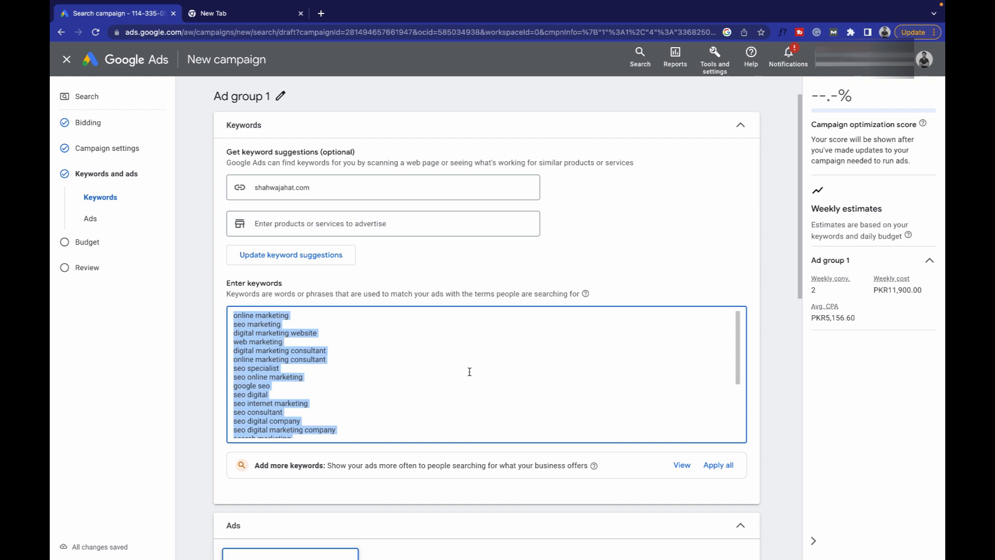
key(BackSpace)
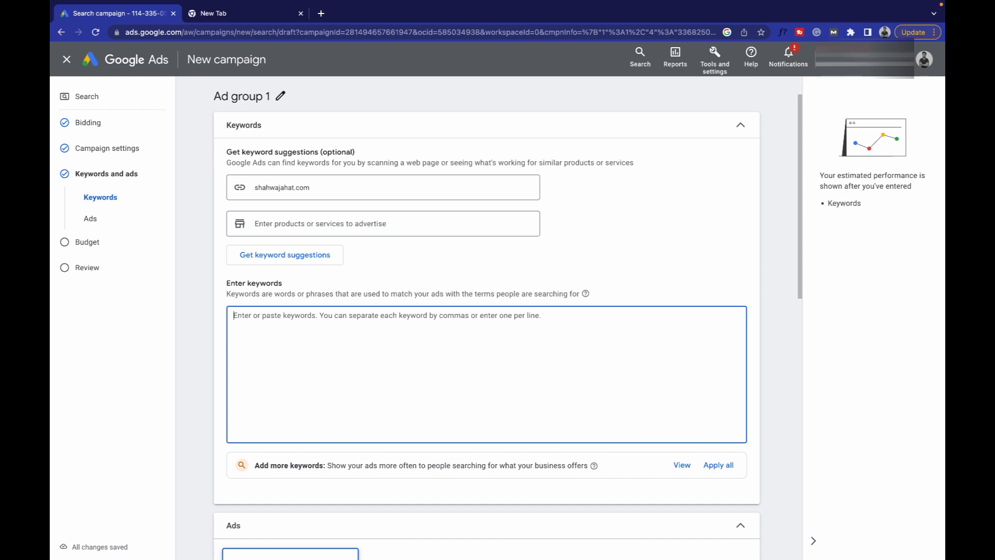
Enter the keywords SEO specialist service, web design service in karachi and website design service on separate lines
text(SEO specilais)
key(BackSpace)
text(is)
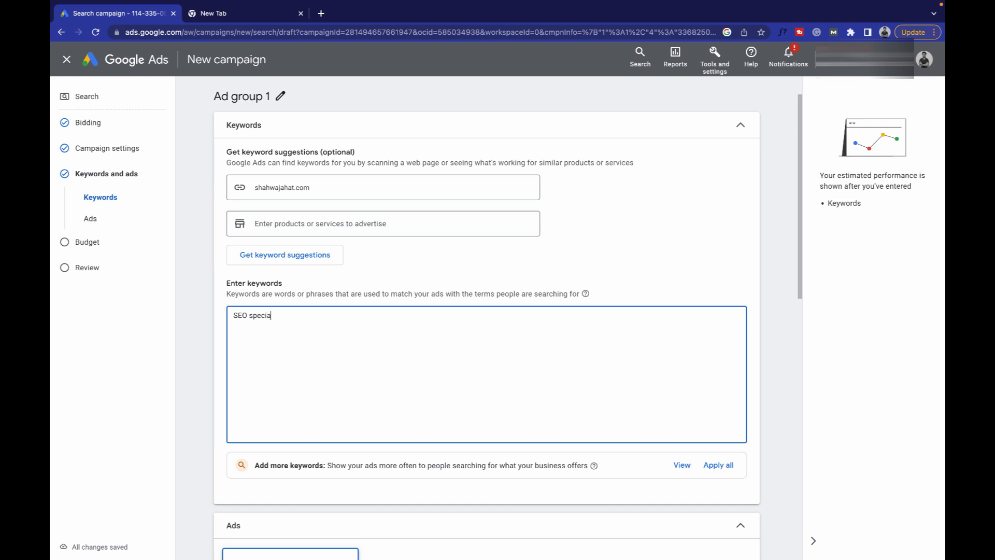
text(ist)
key(Return)
text(web design s)
text(ervice in karachiw)
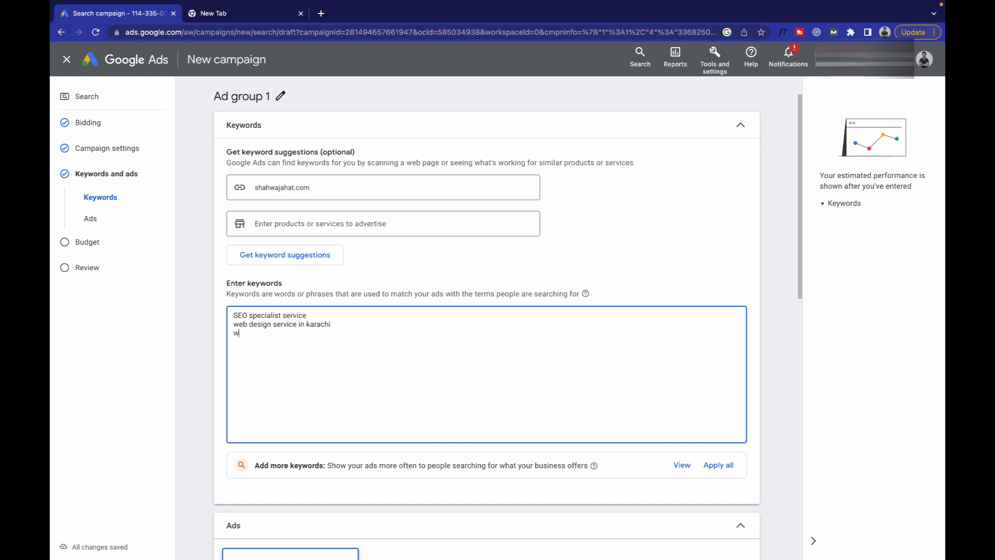
text(eb des)
text(ite )
text(desi)
Enclose each of the three keywords in square brackets to make them exact match
text([)
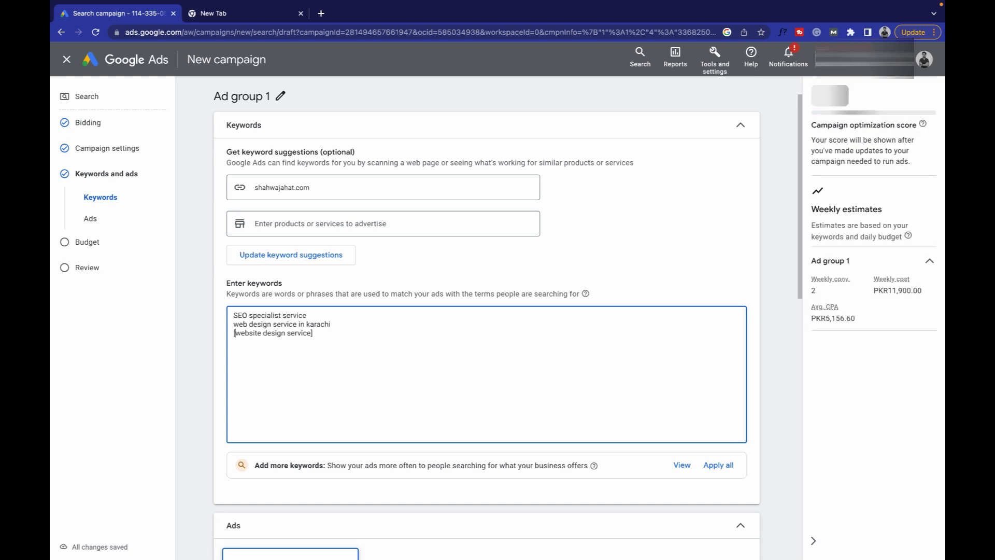
text([)
key(Up)
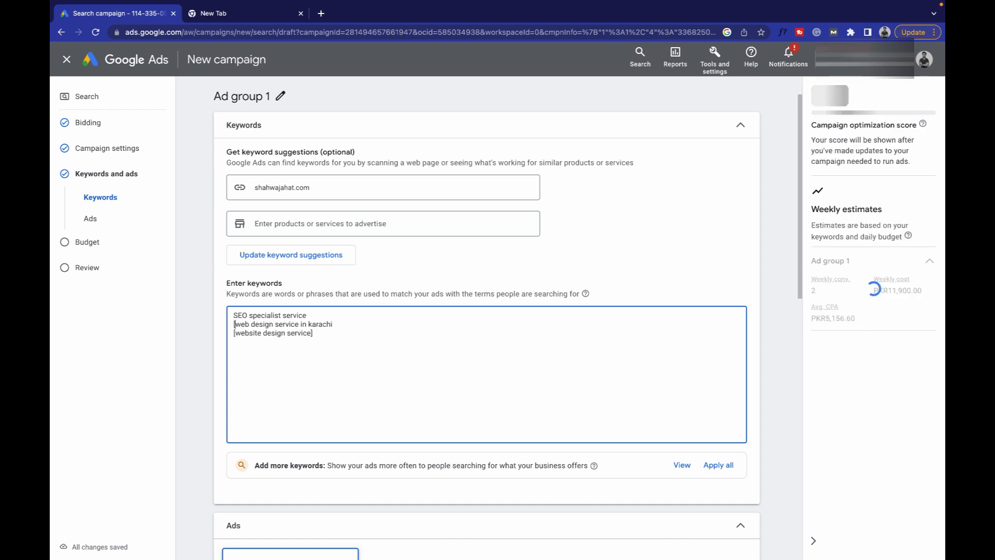
key(Down)
key(Right)
key(Right)
key(Right)
key(Right)
key(Right)
key(Right)
key(Right)
key(Right)
key(Right)
key(Right)
key(Right)
key(Right)
key(Right)
key(Right)
key(Right)
key(Right)
key(Right)
key(Right)
key(Right)
key(Right)
key(Right)
key(Right)
key(Right)
key(Right)
key(Right)
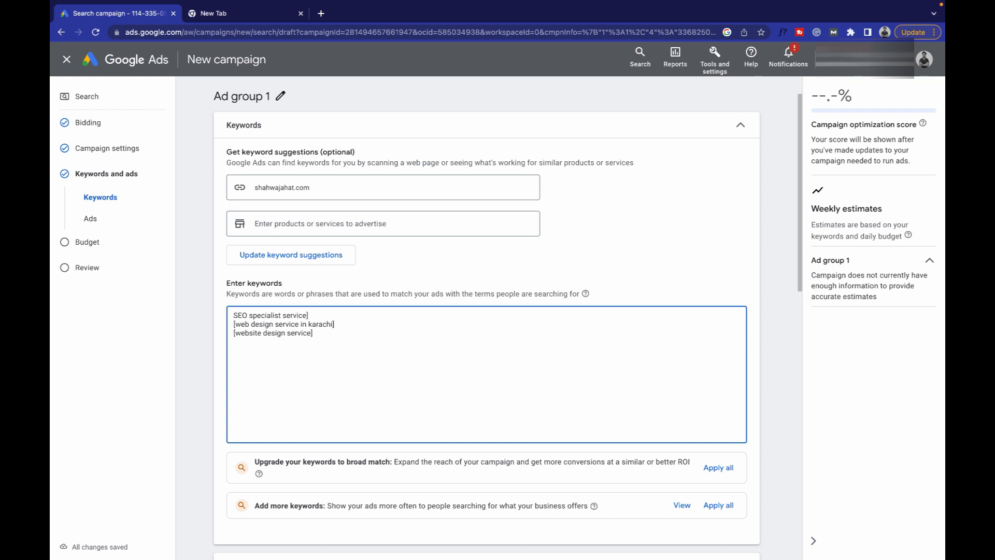
text([)
key(shift+Down)
key(shift+Down)
key(shift+Down)
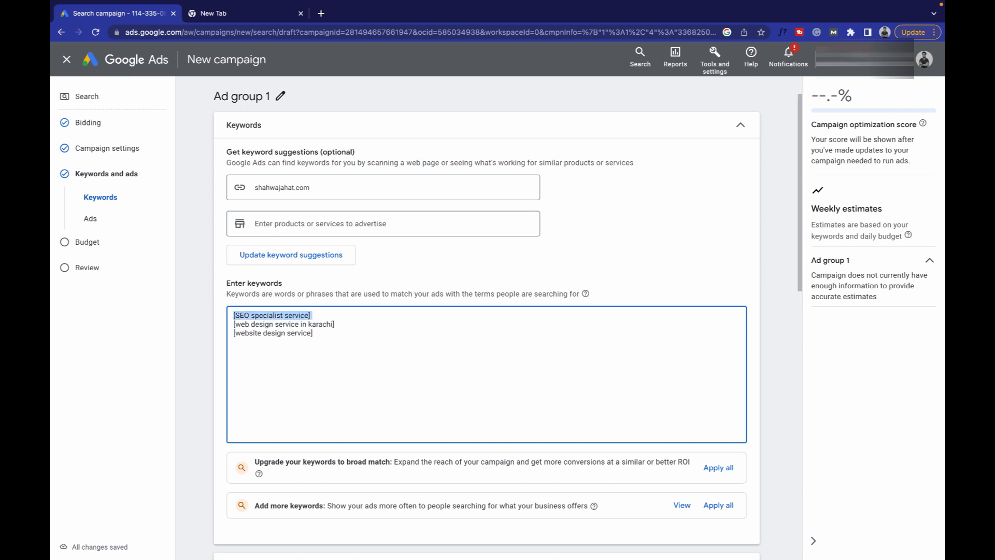
Add seo service as a fourth keyword on its own line, without brackets
key(Right)
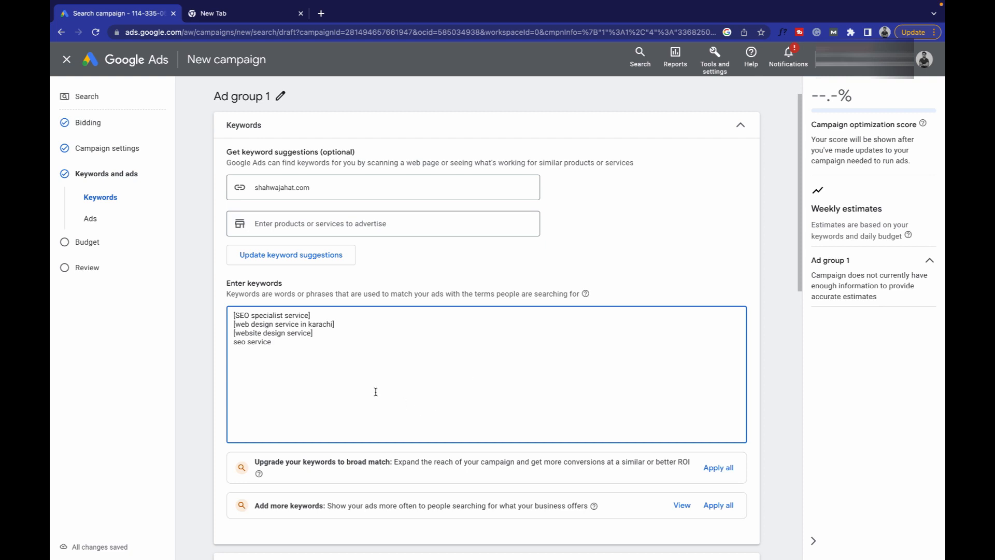
click(272, 341)
drag(272, 341, 233, 342)
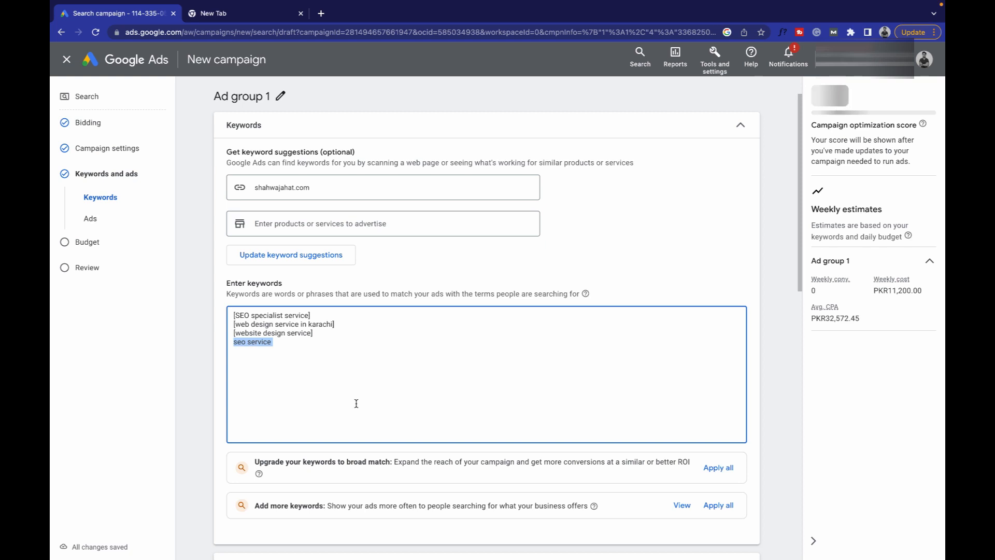
click(379, 435)
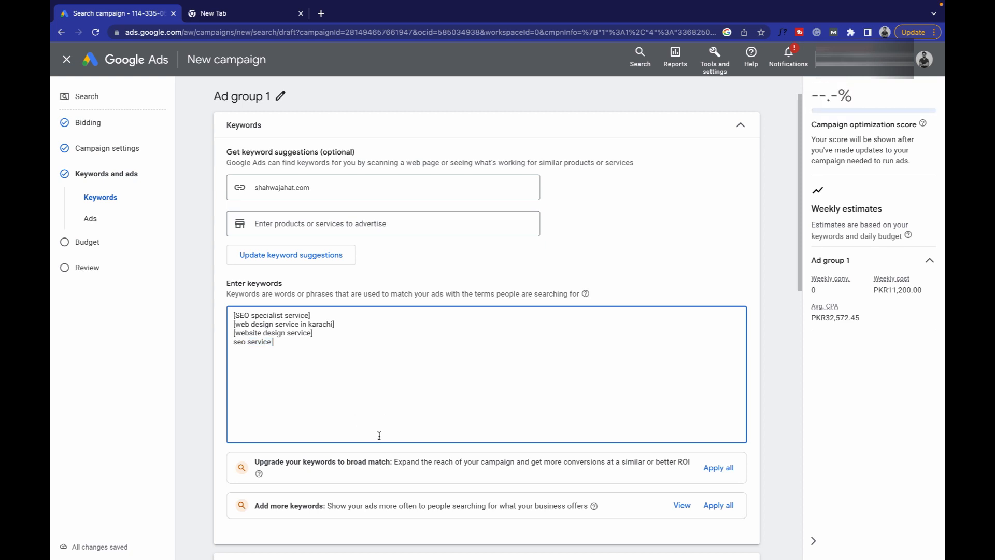
Enter the business website's domain, without a protocol, as the new call ad's final URL
scroll(334, 393, down, 5)
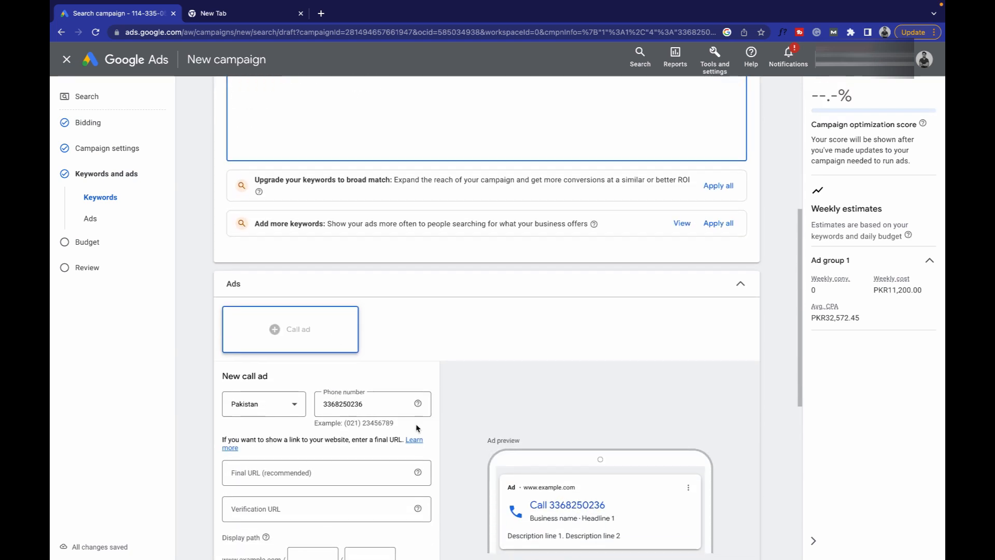
scroll(418, 428, down, 5)
scroll(399, 384, up, 1)
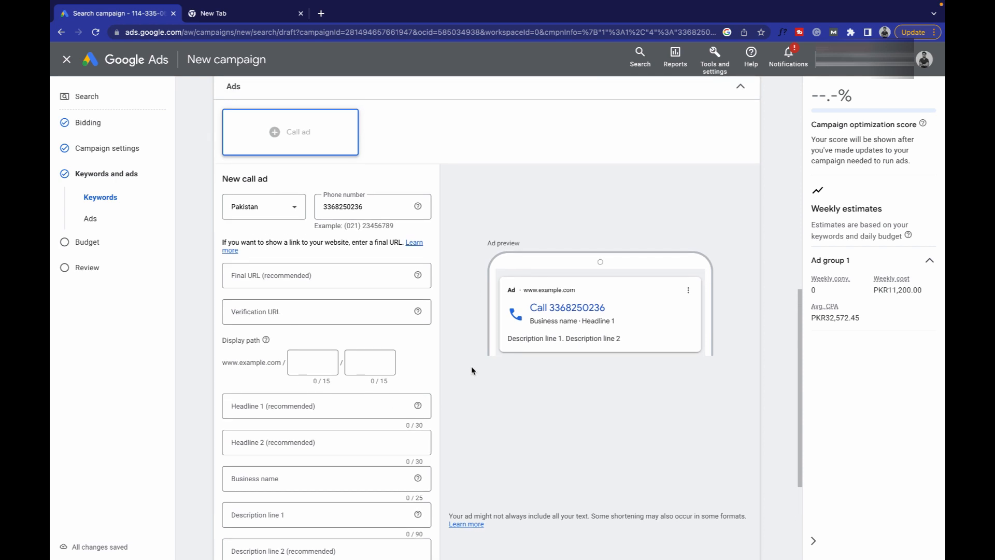
scroll(471, 365, up, 1)
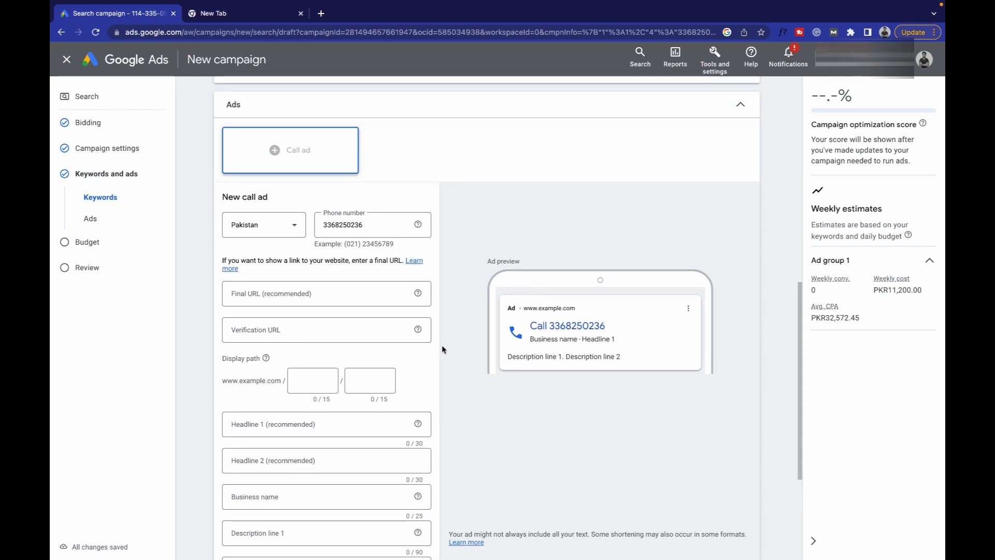
click(342, 293)
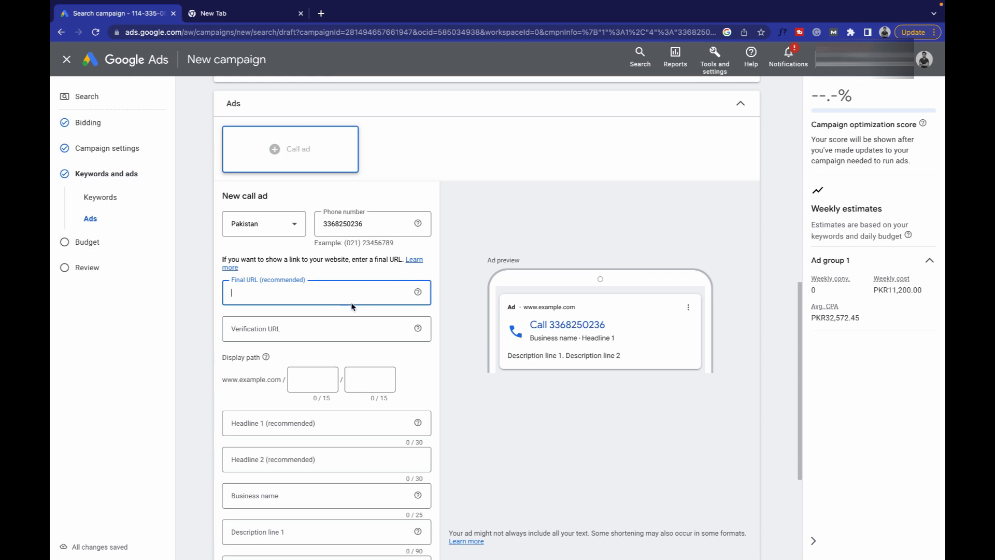
text(shahwajahat.com)
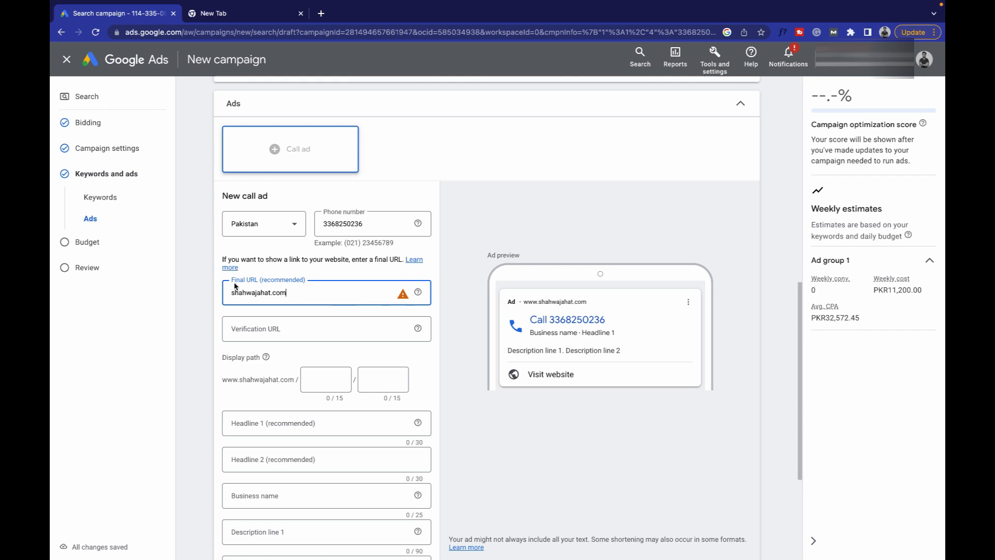
click(206, 288)
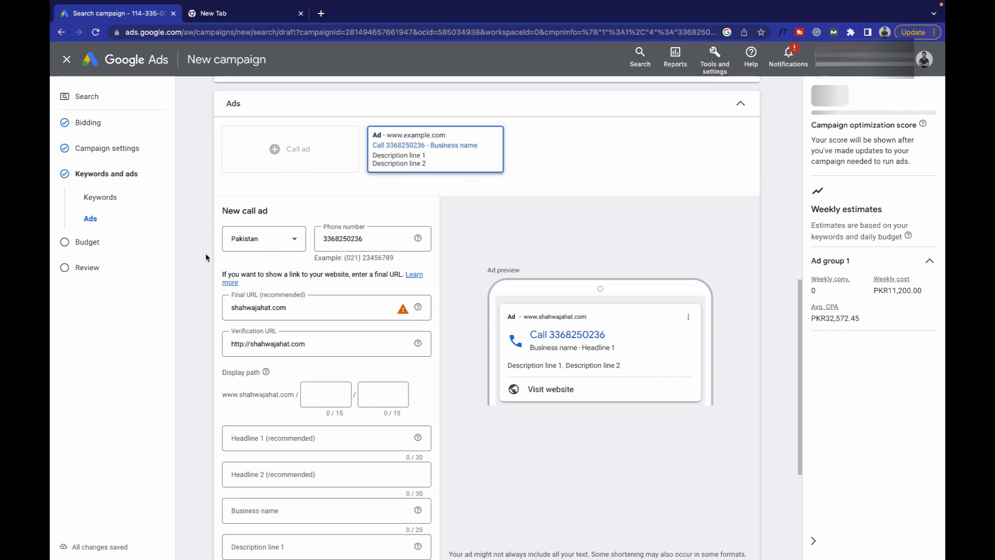
Open the business website in the other browser tab and look through its sections, from services to the contact form
scroll(206, 256, down, 2)
mouse_move(357, 4)
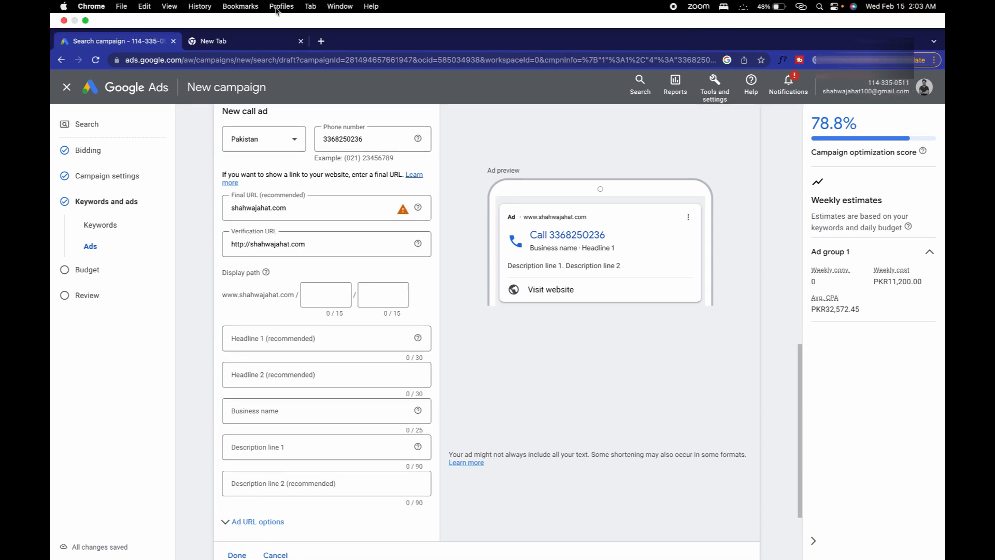
click(280, 50)
key(Return)
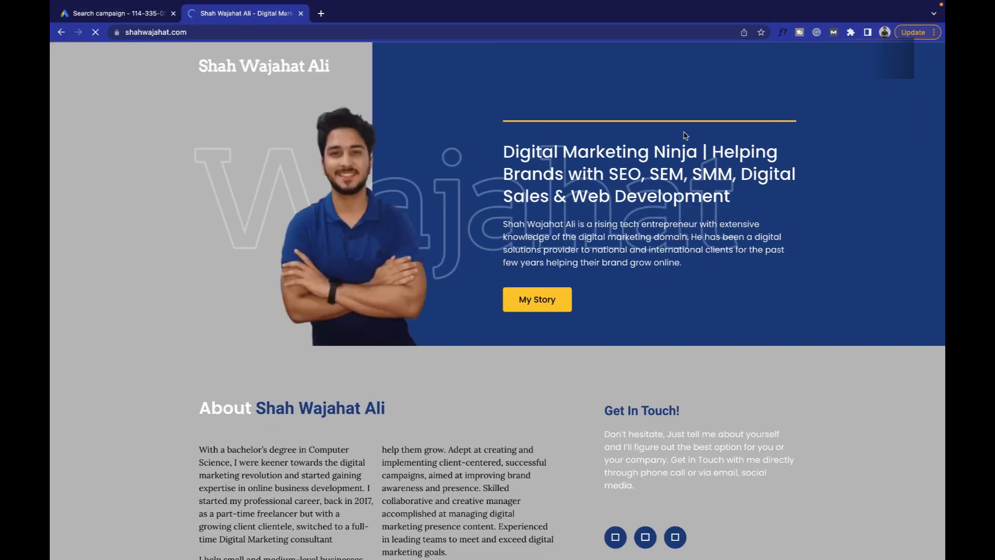
scroll(627, 283, down, 15)
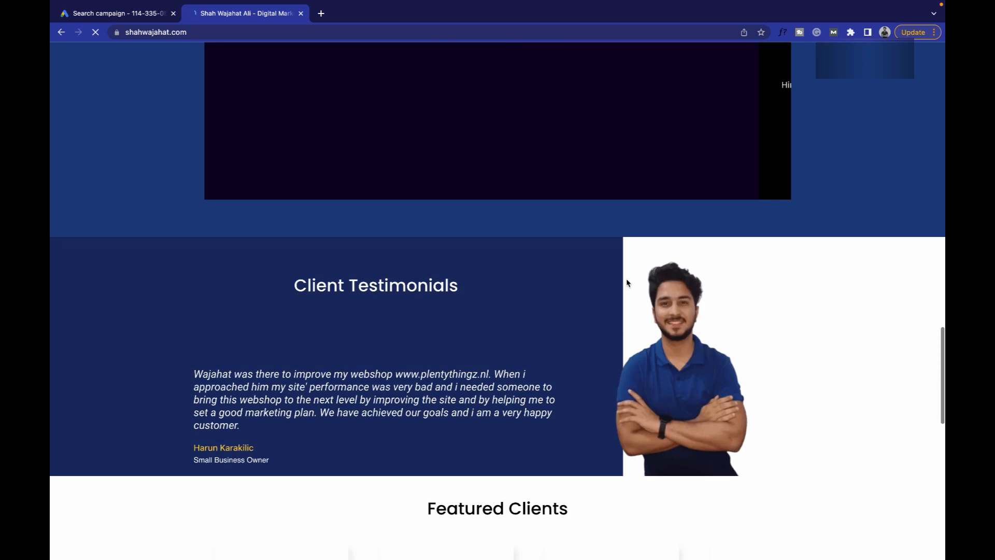
scroll(627, 283, down, 10)
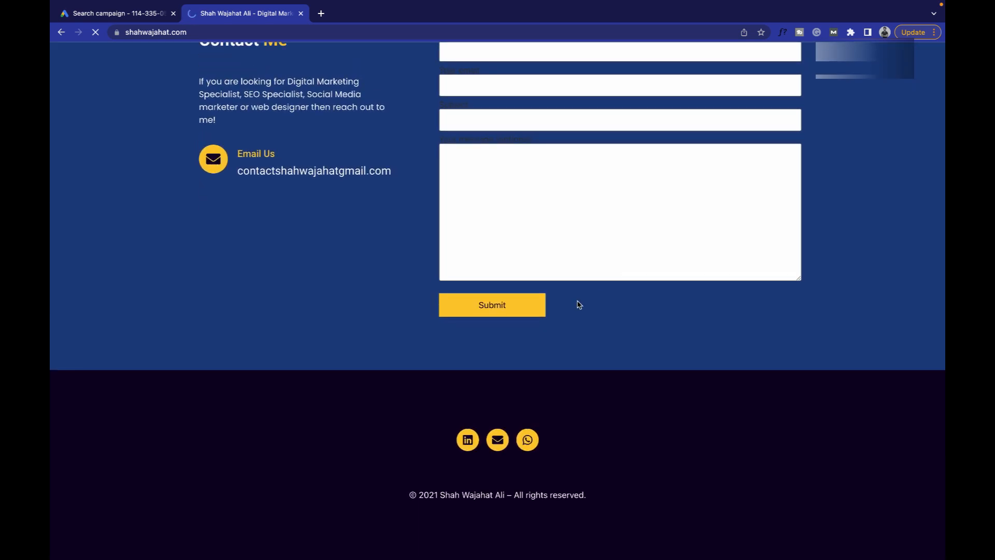
scroll(532, 271, up, 5)
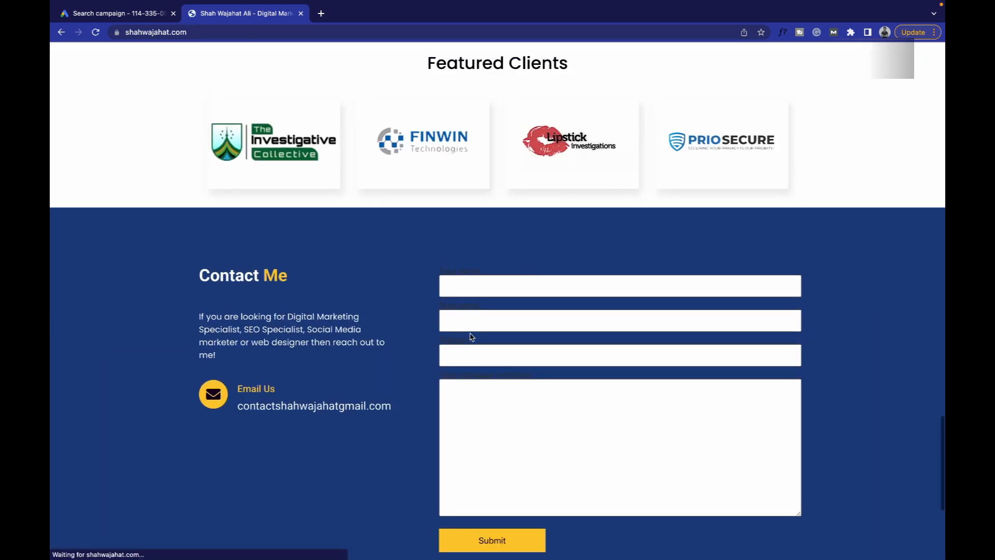
scroll(497, 351, up, 20)
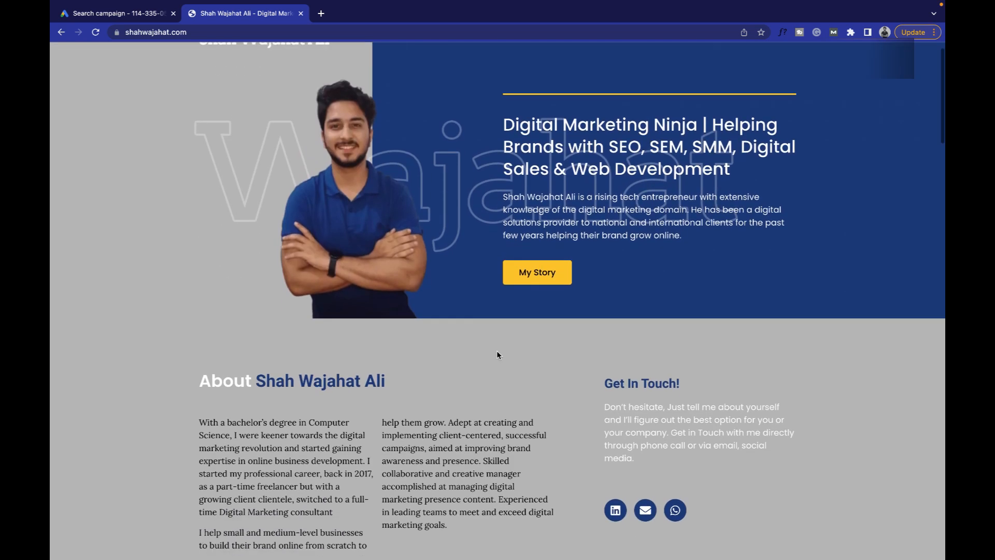
scroll(496, 350, down, 7)
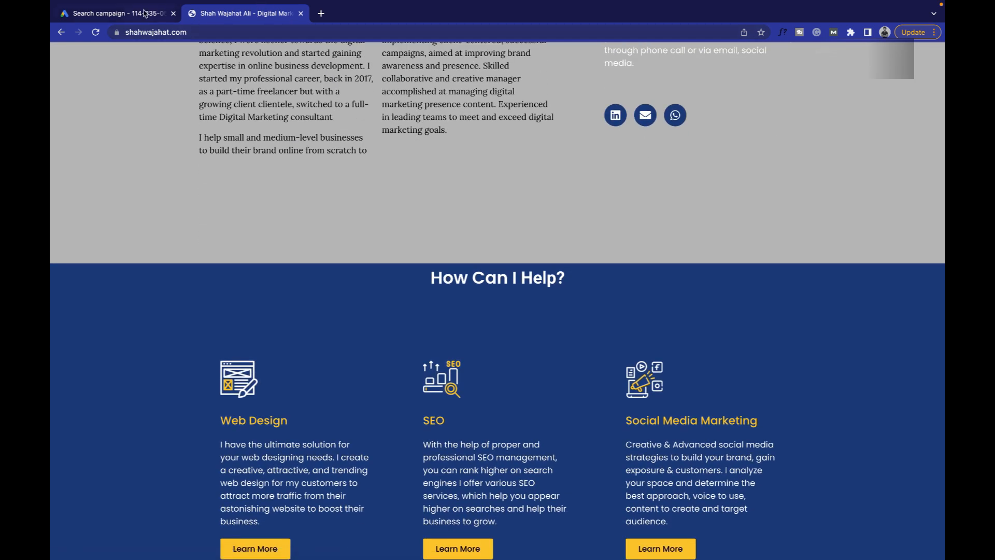
Copy the business website's full https address and replace the call ad's final URL with it
click(145, 13)
click(214, 14)
click(215, 29)
key(ctrl+c)
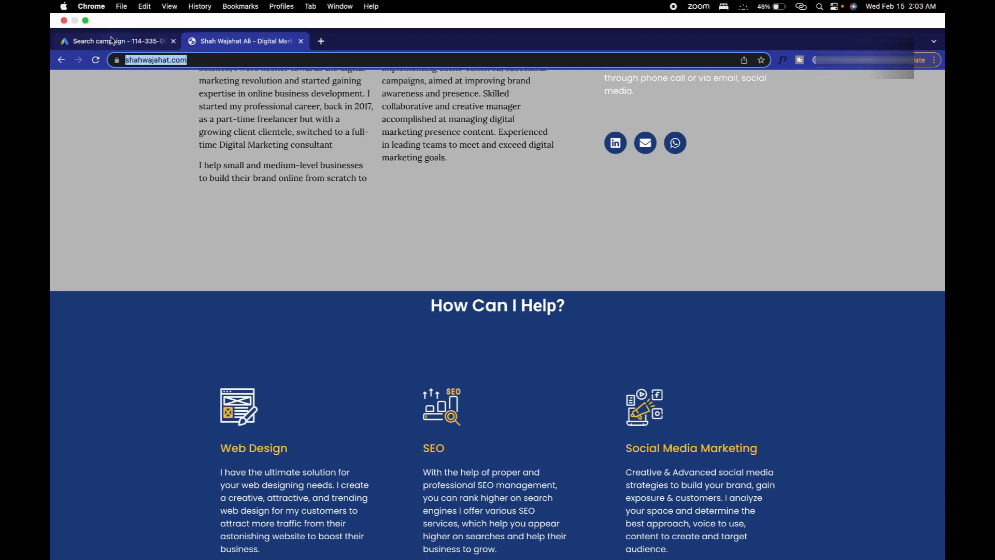
click(112, 40)
click(314, 181)
key(ctrl+a)
key(ctrl+v)
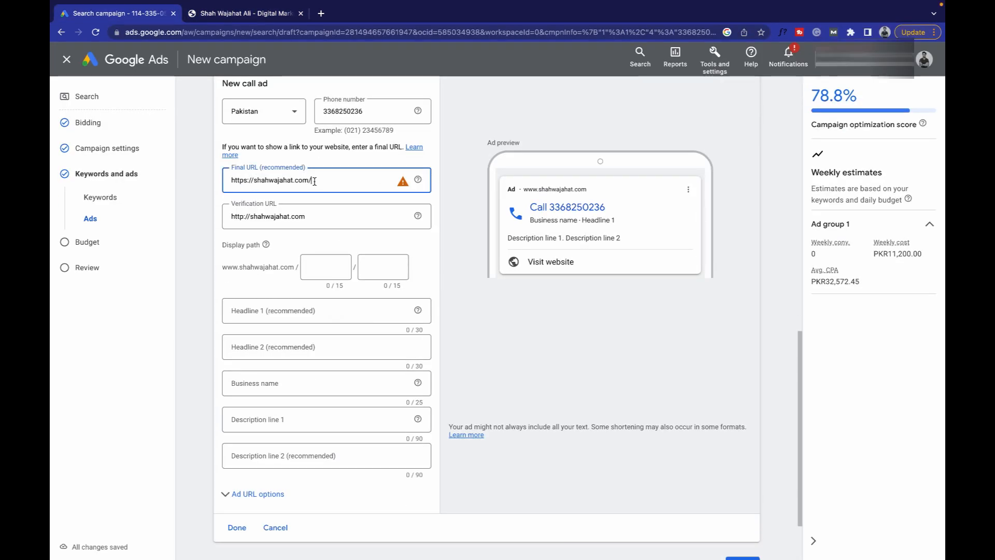
click(189, 218)
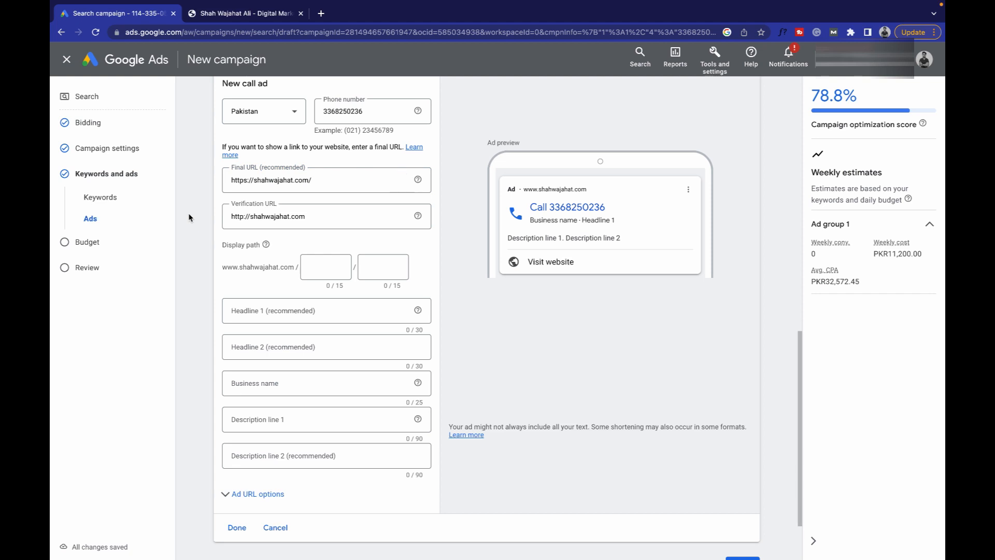
click(354, 310)
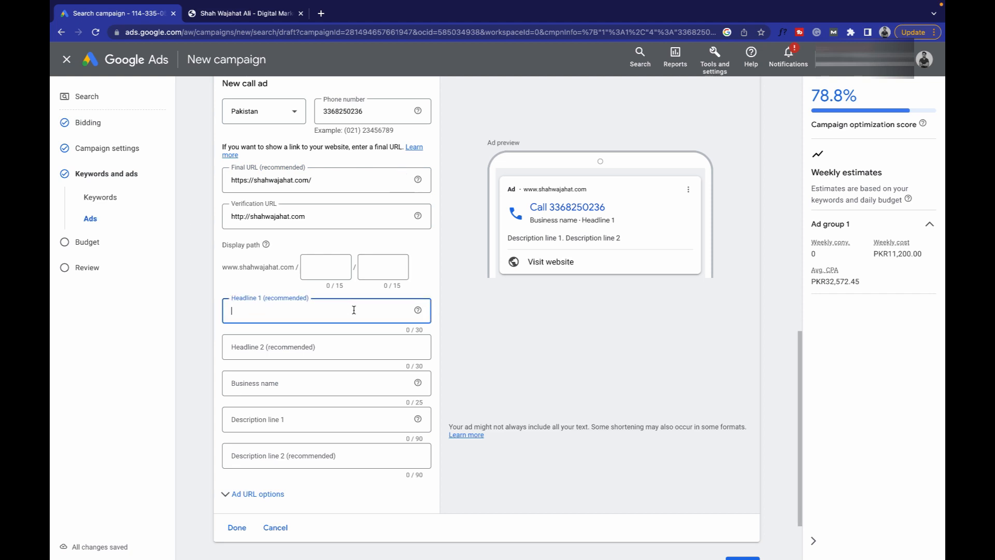
click(420, 310)
click(208, 313)
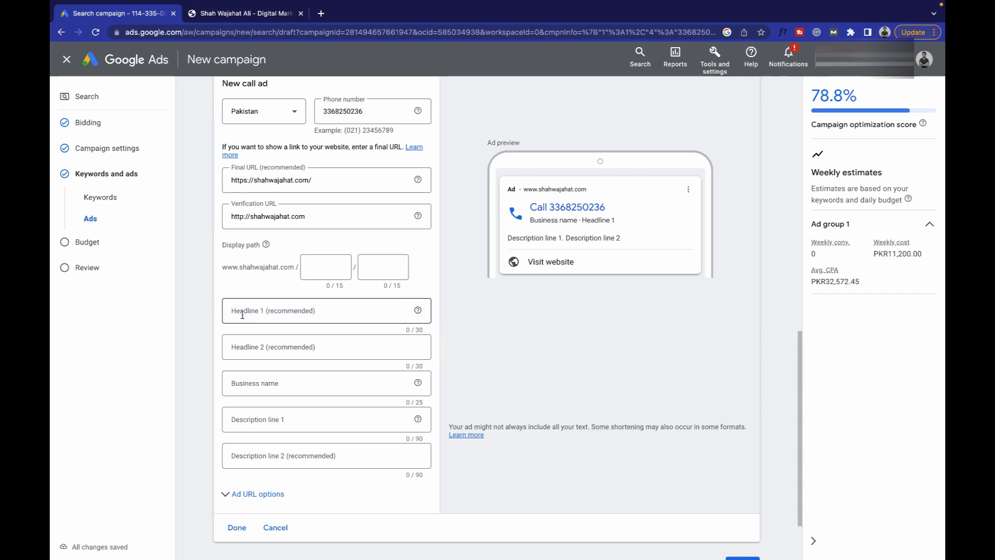
Open a new ChatGPT chat at chat.openai.com/chat in a new browser tab
click(322, 14)
text(chatg)
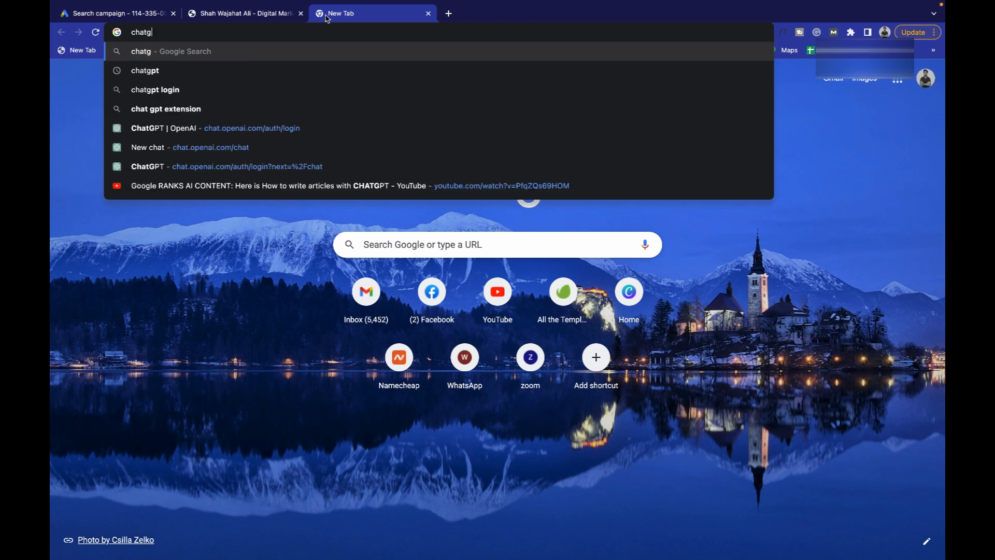
click(294, 148)
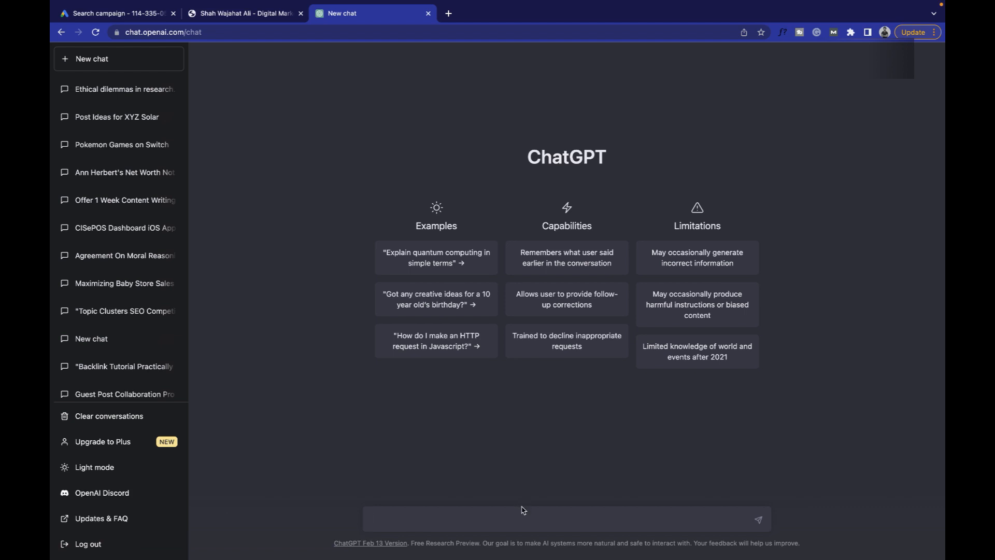
Tell ChatGPT about the call-only Google search ad campaign promoting a full-time marketer's digital marketing and website design services in Karachi, asking whether it understands
text(I am creating a google search ad campaign for my diigital)
key(BackSpace)
key(BackSpace)
key(BackSpace)
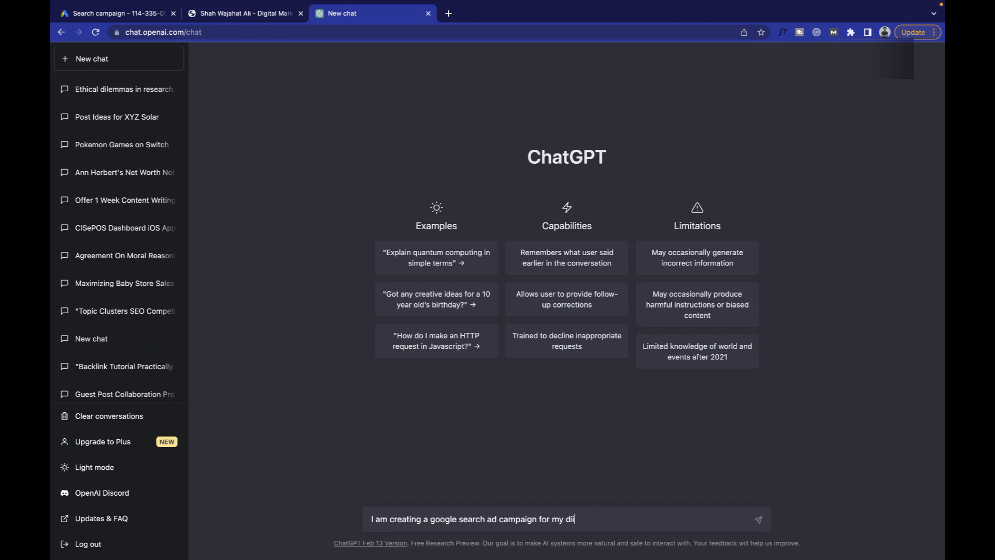
text(gital marketing and website)
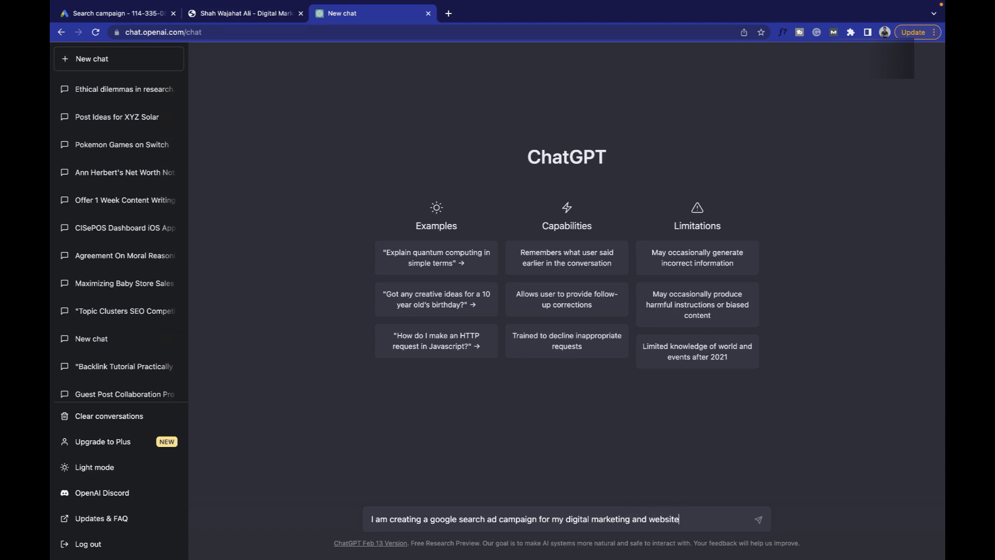
text( design services in karachi)
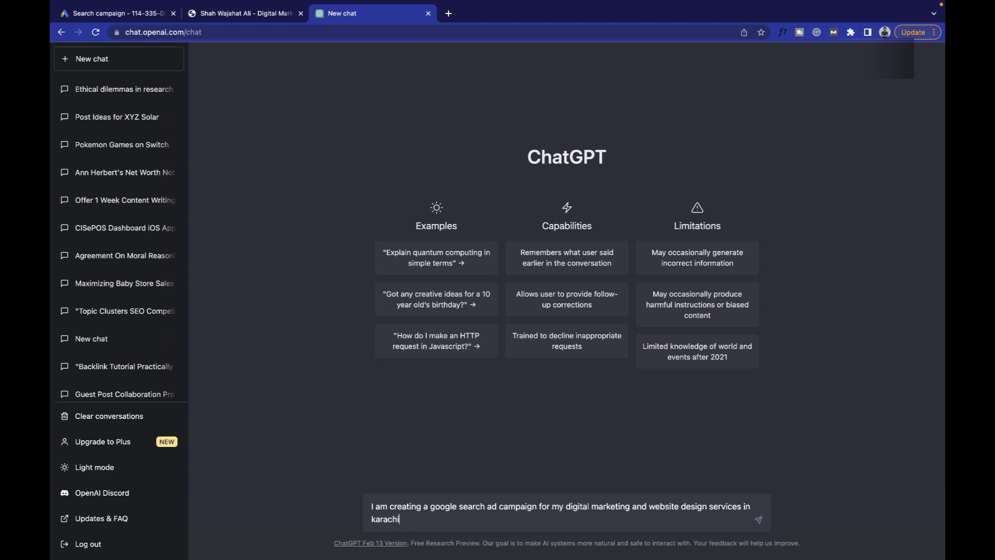
text(. I am a full time digital ma)
key(BackSpace)
text(marketer and these campaign will prom)
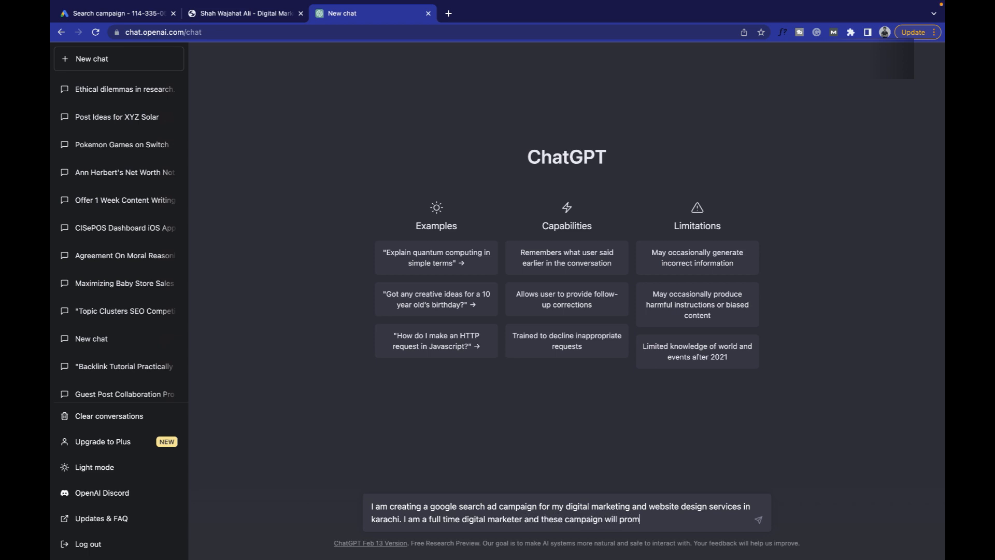
text(ote my ssrice via  a call only ad.)
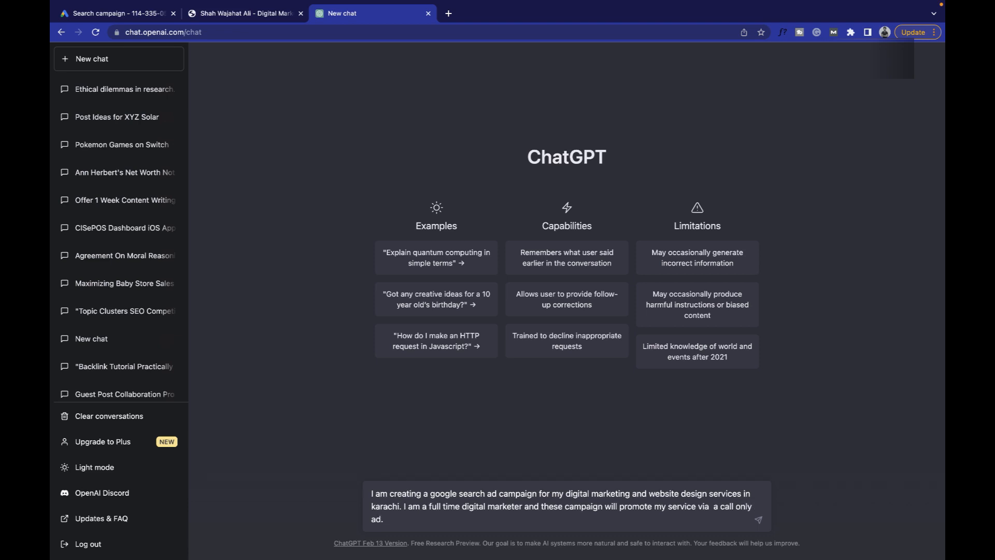
text( Do you understand)
key(Return)
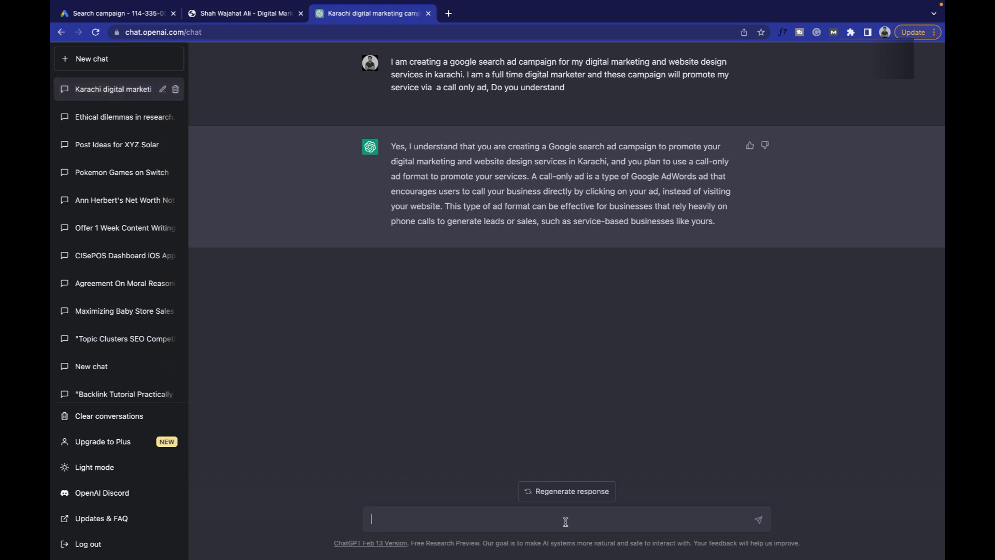
Ask ChatGPT for 12-15 catchy headlines for the search ad campaign, catchy enough to get calls from potential leads searching the keywords
text(I want you to writer 12-15 heq)
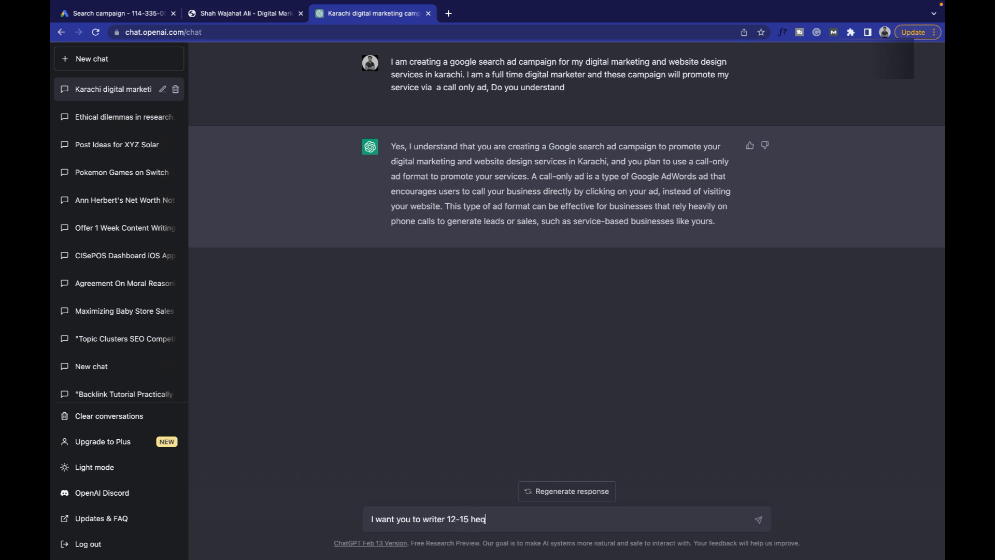
text(catchy headlines for my search ad campaign promoting)
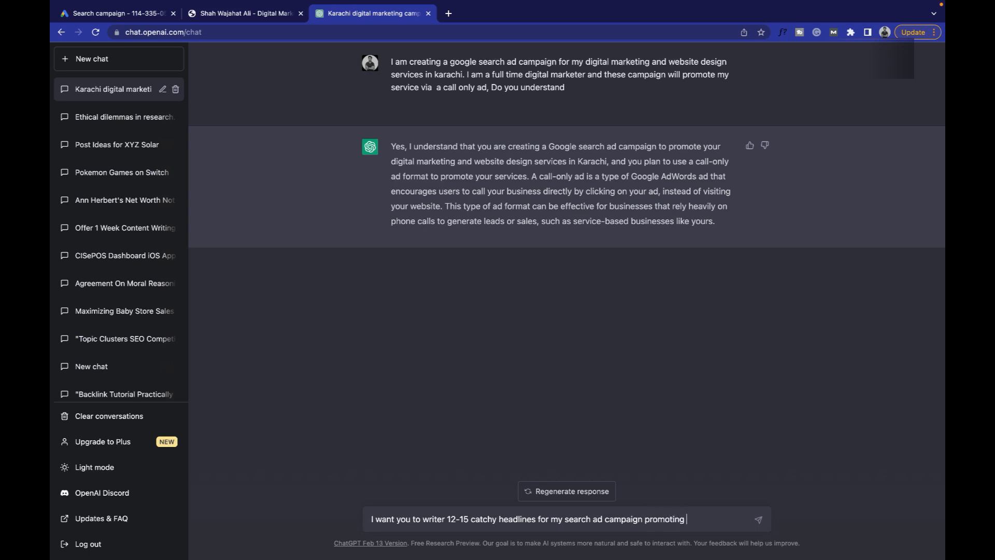
text( my service)
key(Return)
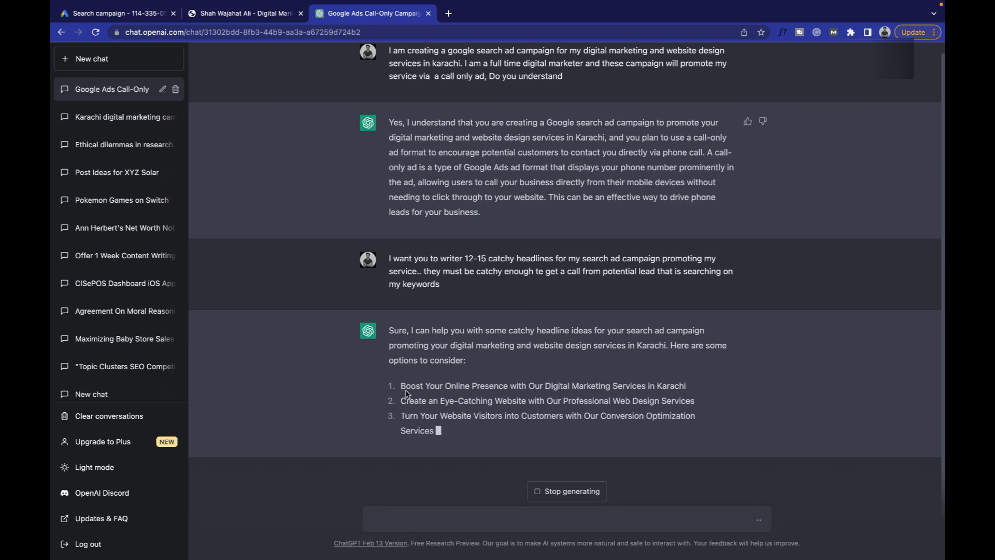
Copy ChatGPT's headline "Boost Your Online Presence with Our Digital Marketing Services in Karachi" into the Google Ads call ad's Headline 1
drag(397, 386, 461, 402)
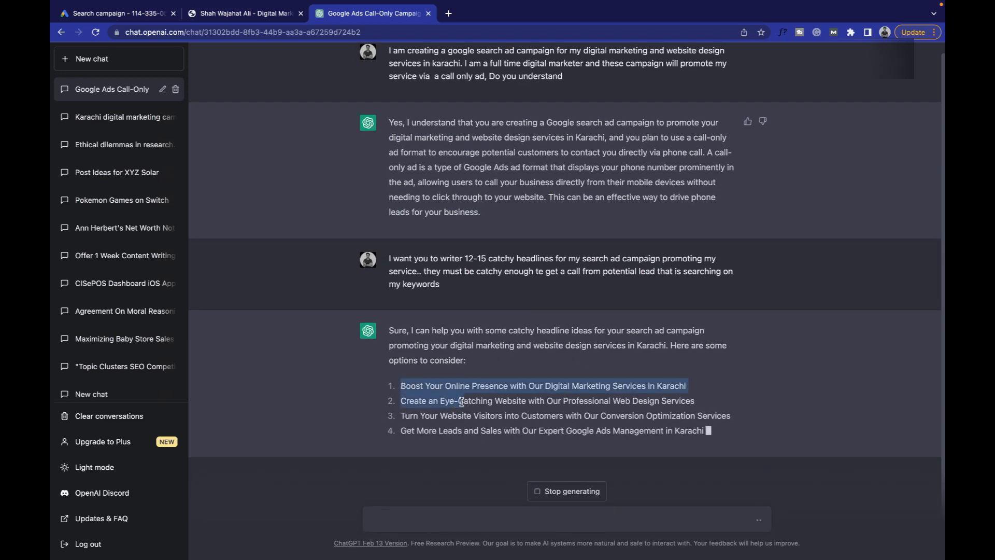
triple_click(425, 374)
key(ctrl+c)
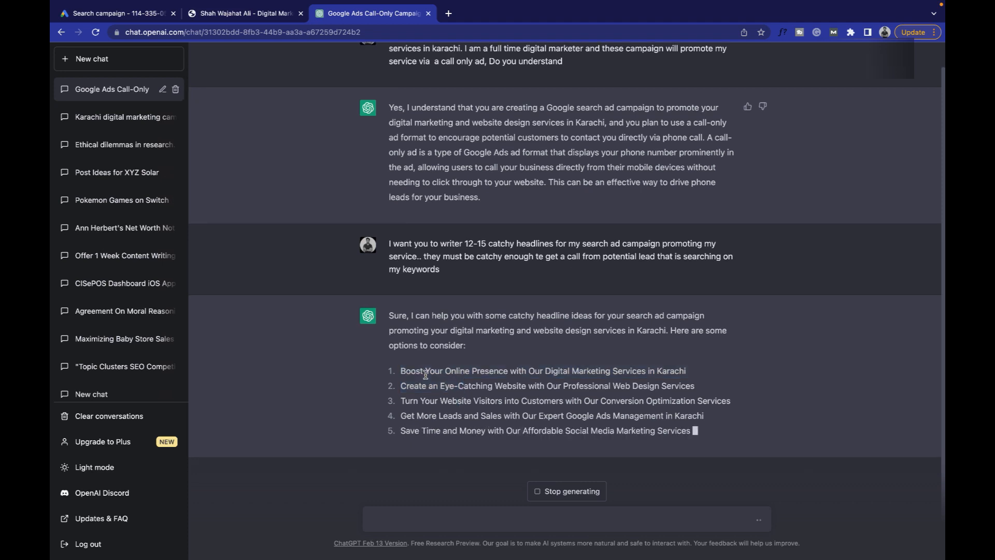
drag(148, 13, 265, 16)
click(331, 311)
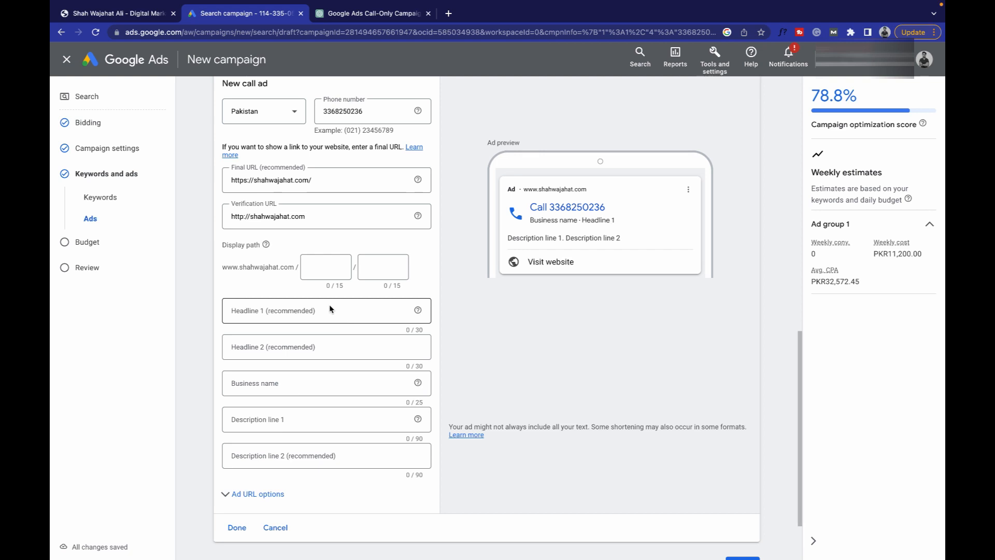
key(ctrl+v)
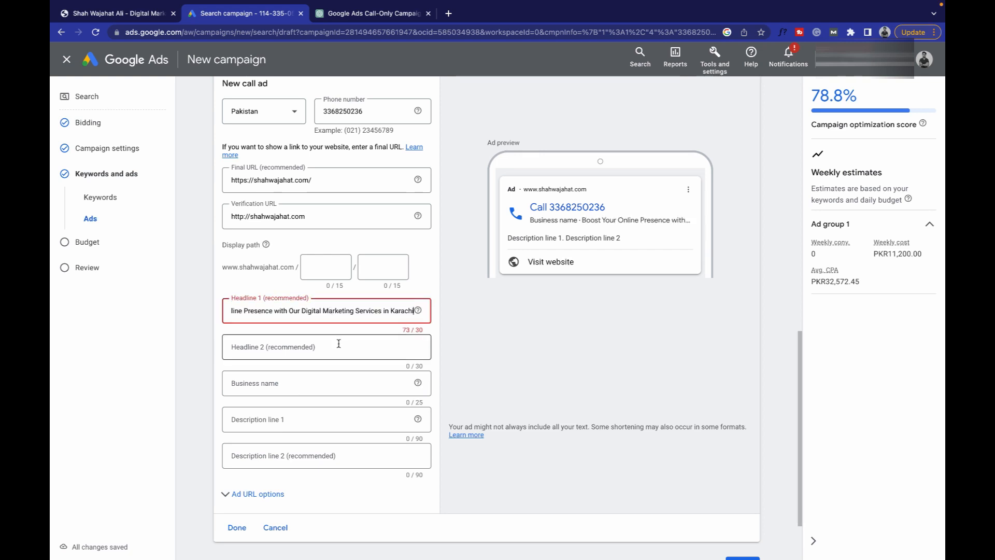
Return to ChatGPT and tell it that each headline must be within 30 characters
click(373, 13)
click(513, 522)
text(e)
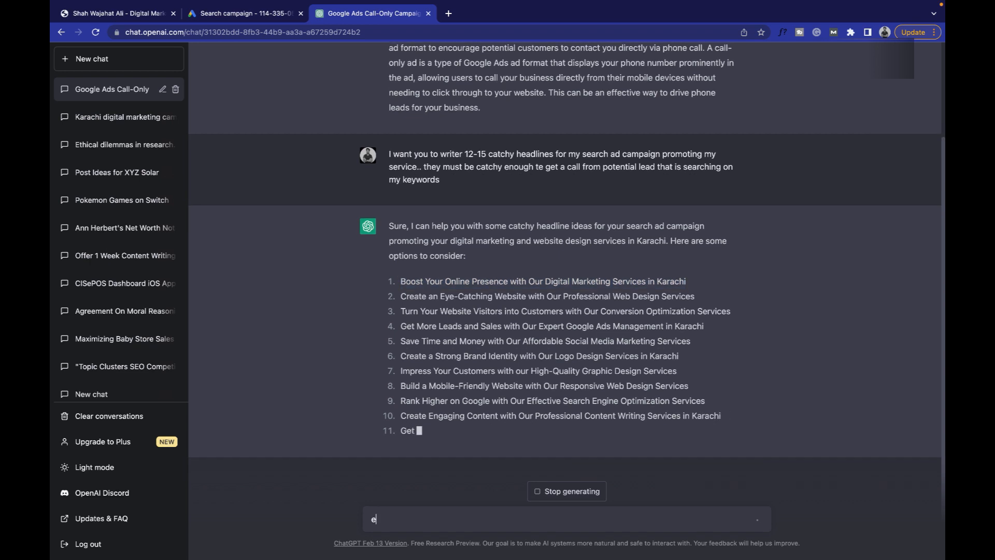
text(ach headlin)
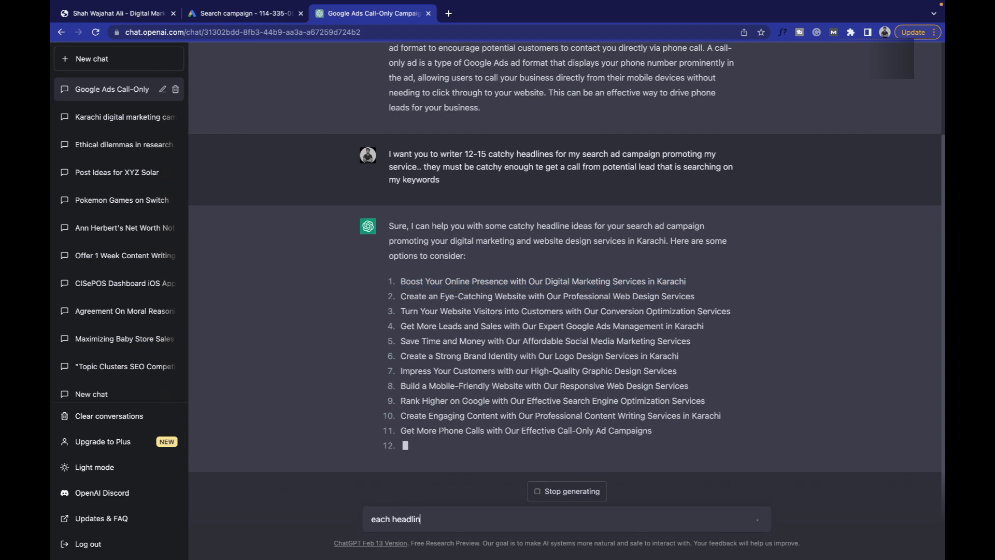
text(e must be )
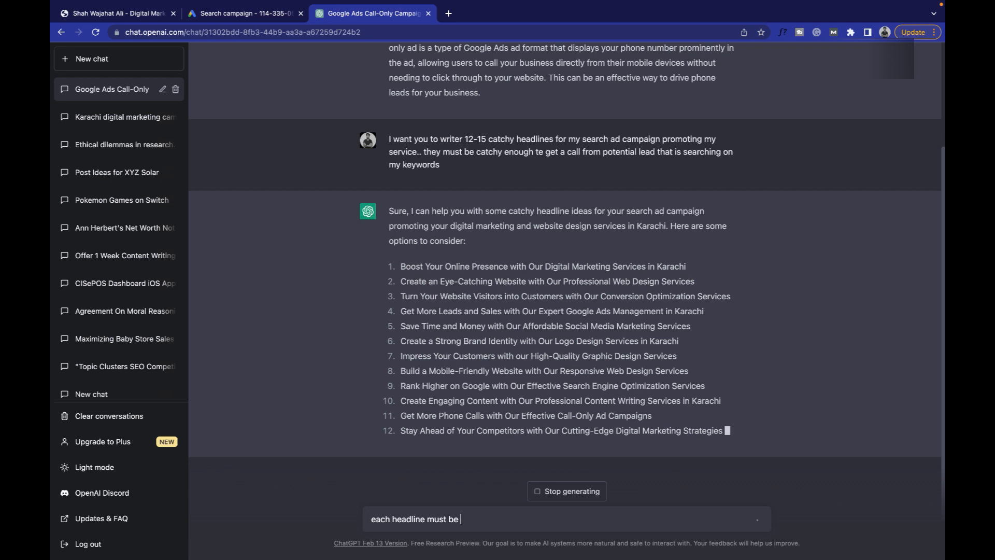
text(with in )
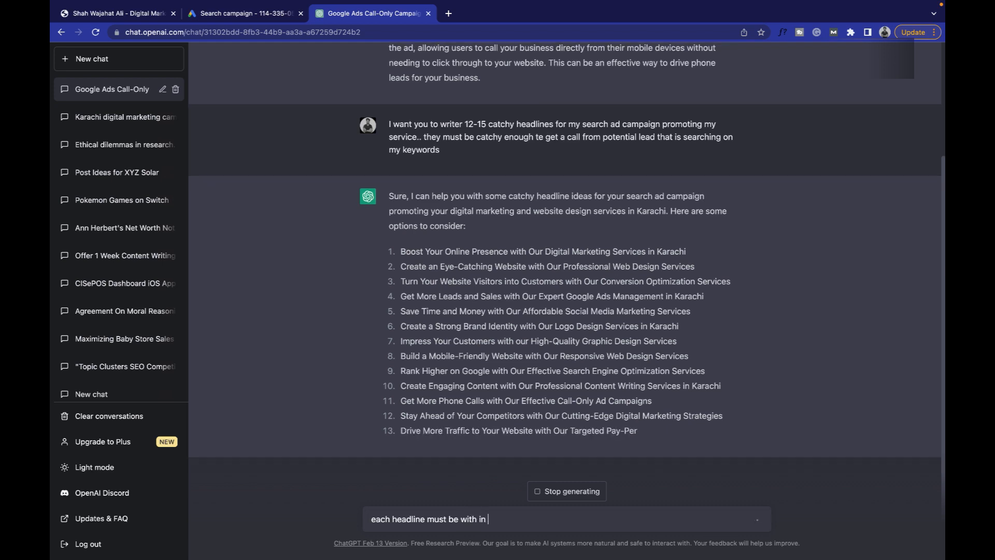
text(30 charcaters)
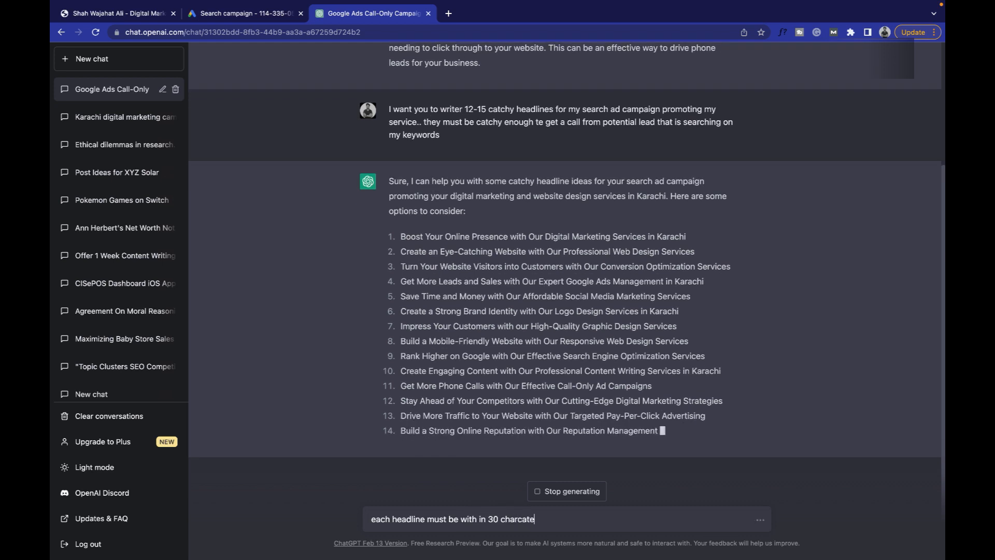
key(BackSpace)
key(BackSpace)
key(BackSpace)
key(BackSpace)
key(BackSpace)
key(BackSpace)
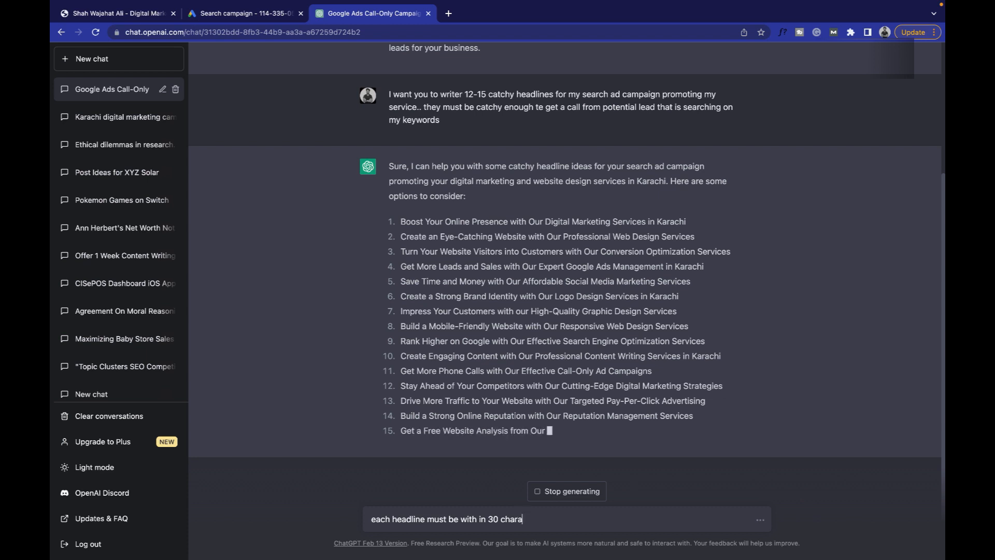
text(acters)
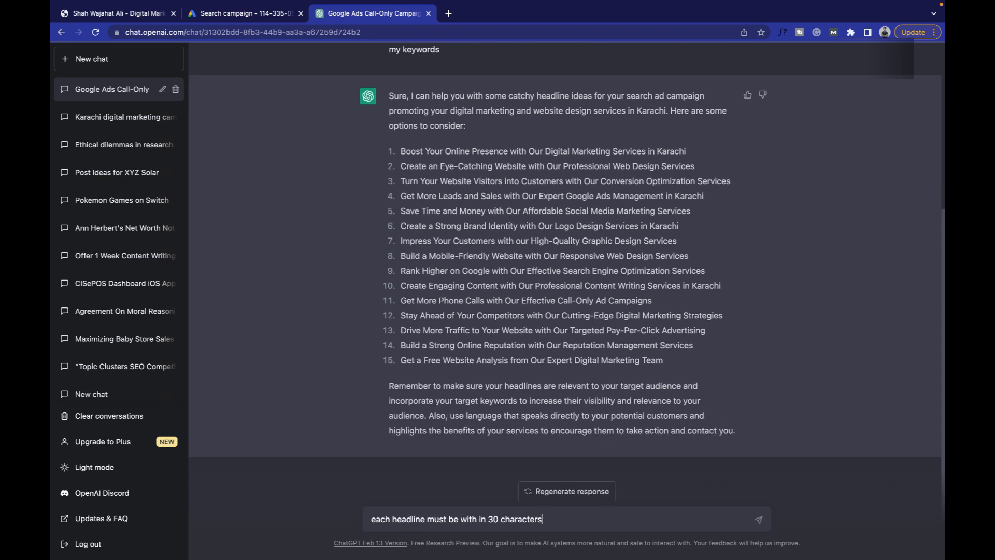
key(Return)
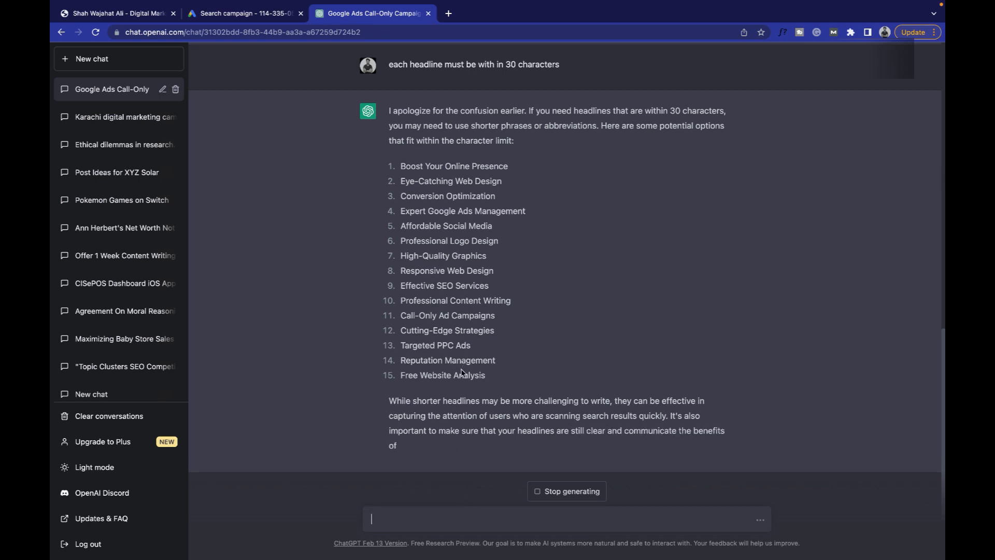
Copy "Expert Google Ads Management" from ChatGPT's shortened headlines and replace the call ad's Headline 1 in Google Ads with it
scroll(463, 374, up, 6)
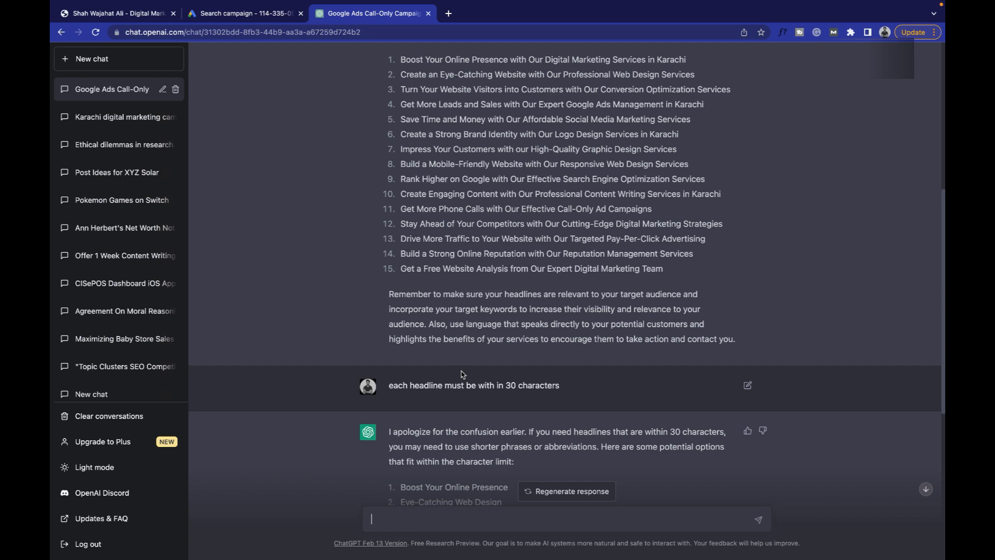
scroll(416, 253, down, 5)
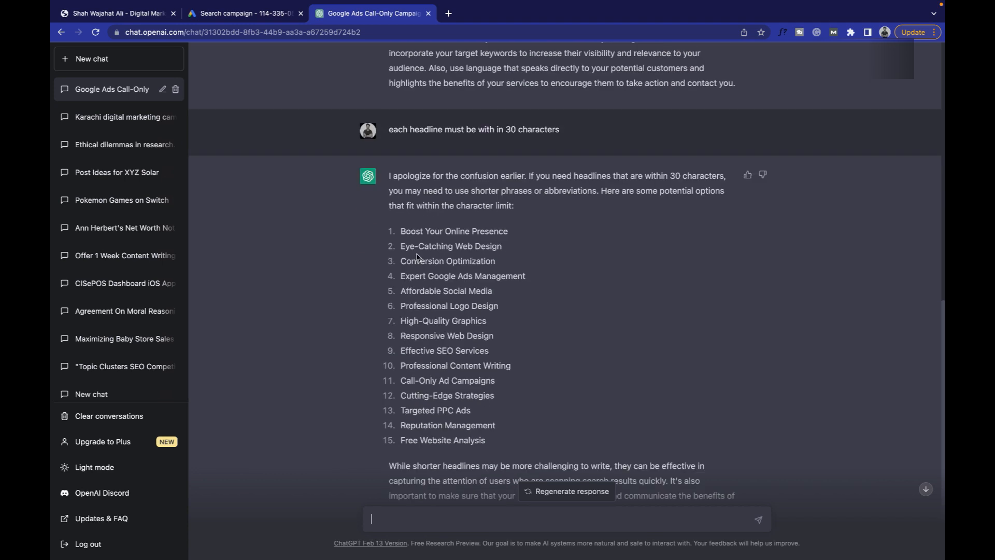
triple_click(440, 363)
drag(419, 247, 465, 335)
drag(404, 275, 541, 281)
triple_click(540, 281)
key(ctrl+c)
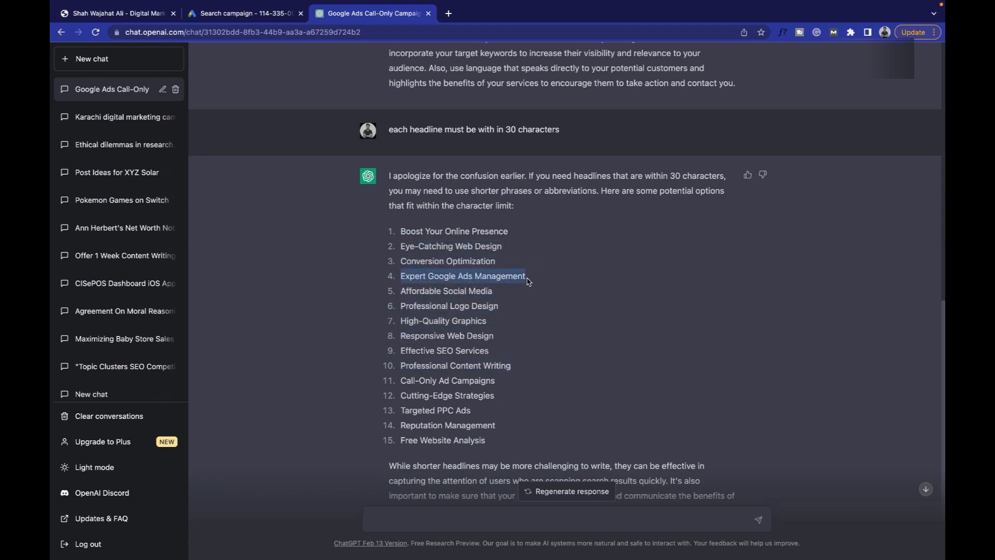
click(147, 17)
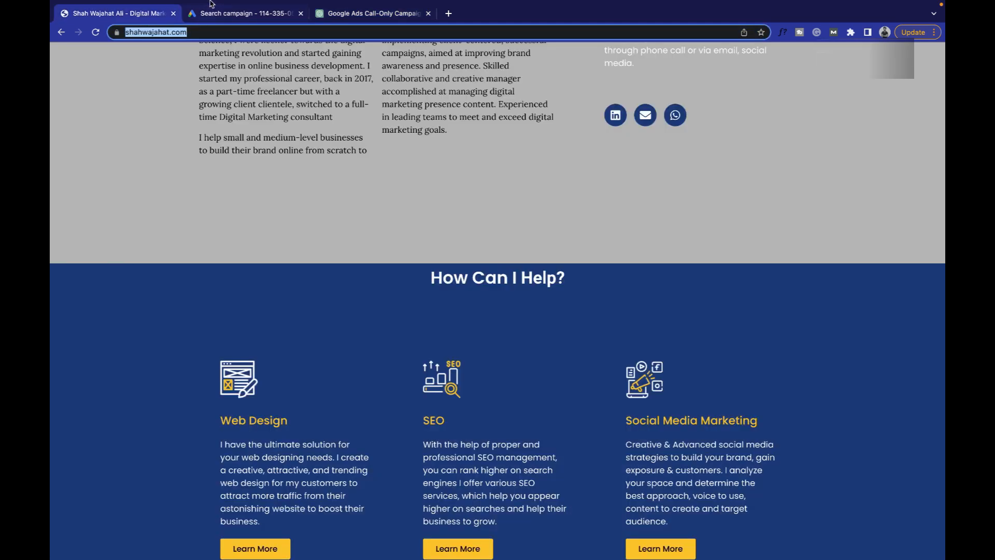
click(228, 14)
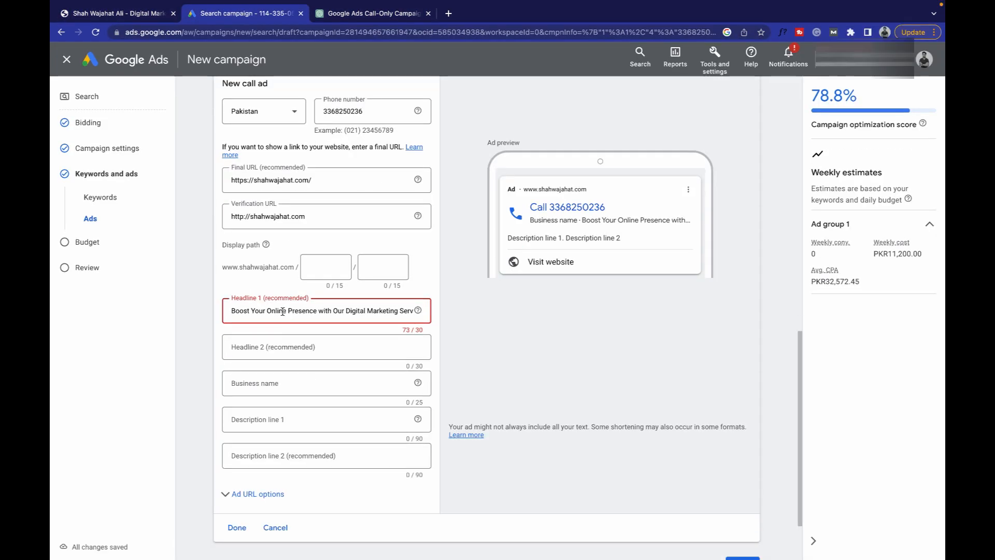
triple_click(282, 311)
key(ctrl+v)
Enter "Website Development Service" as the call ad's Headline 2, keeping it within the 30-character limit
click(311, 347)
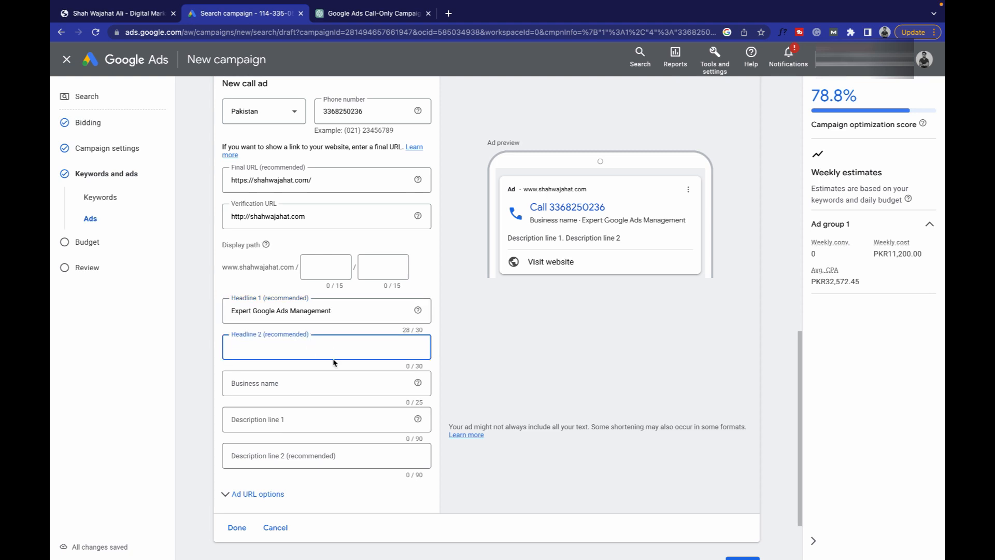
text(Website Design & Development Services)
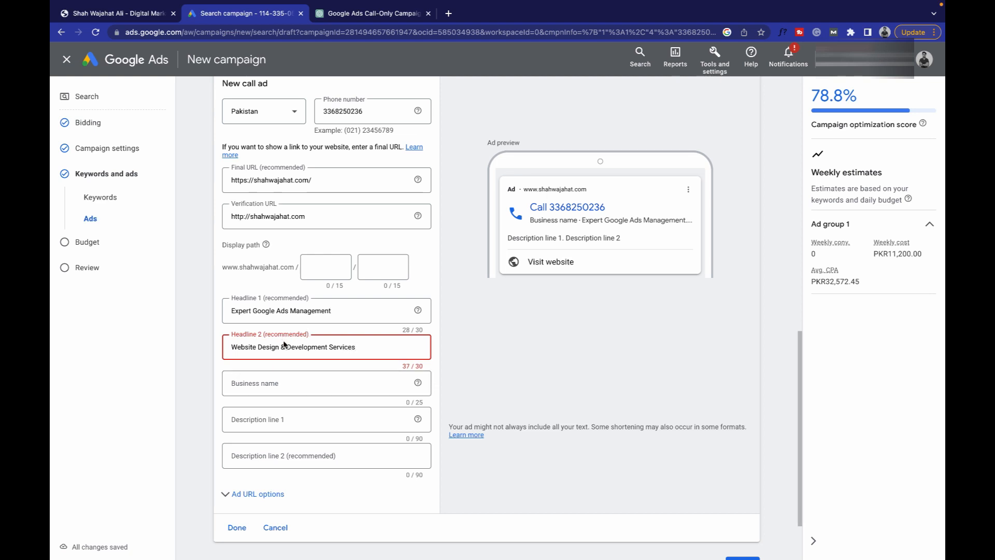
key(BackSpace)
key(BackSpace)
key(BackSpace)
key(BackSpace)
key(BackSpace)
key(BackSpace)
key(BackSpace)
key(BackSpace)
key(BackSpace)
Fill in the call ad's business name with "Get your Business Website", staying within the 25-character limit
click(294, 384)
text(Get y)
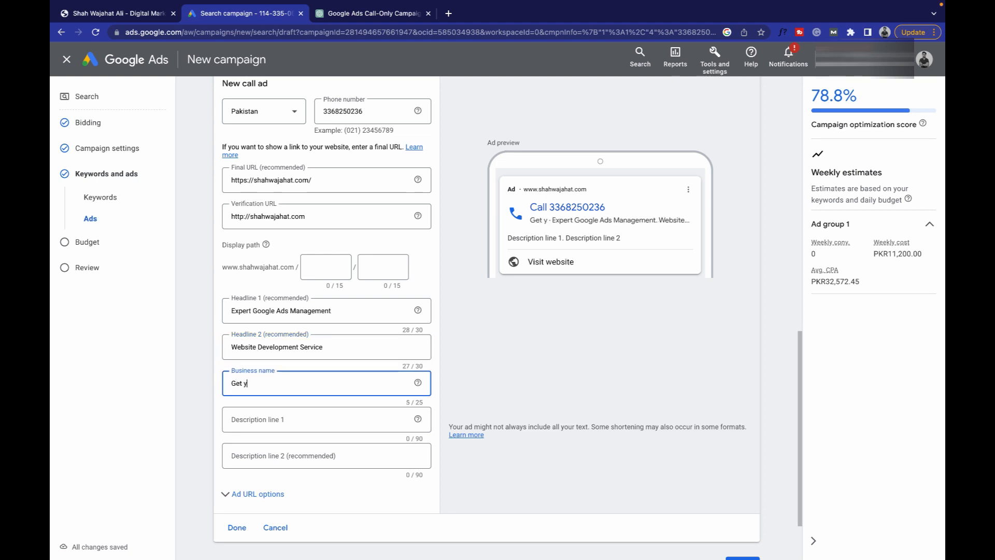
text(our Busi)
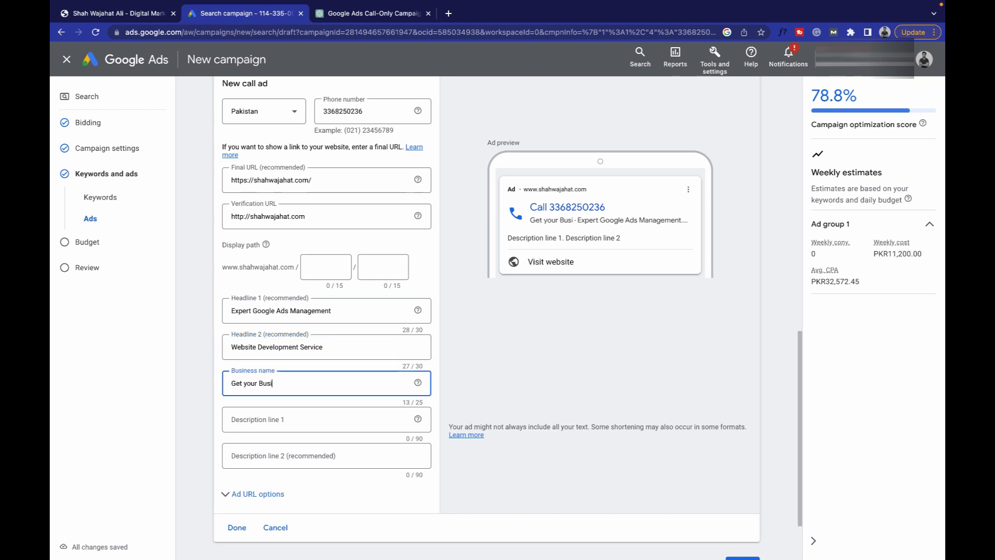
text(ness Website Lib)
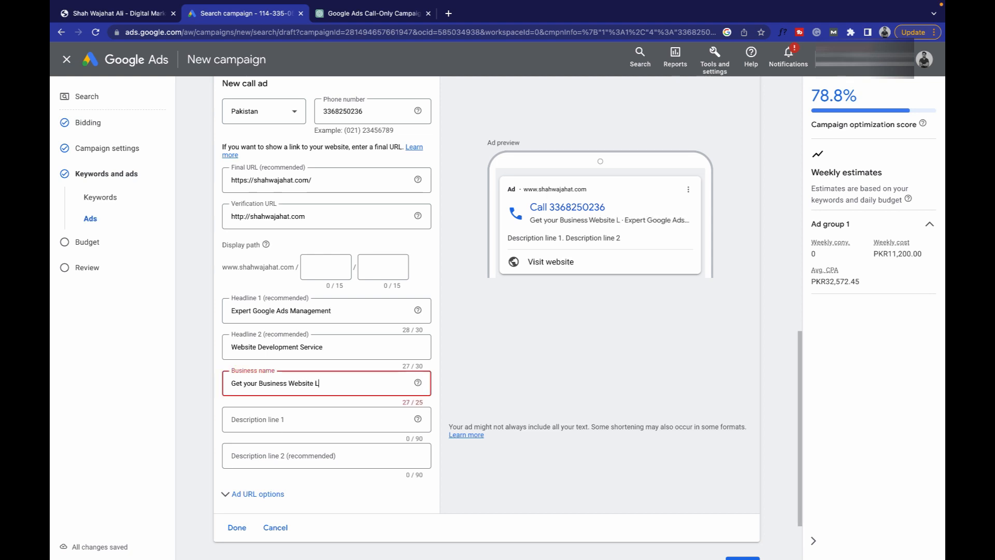
key(BackSpace)
key(BackSpace)
key(BackSpace)
key(BackSpace)
Enter "Package starts from 10,000" as the call ad's Description line 1
click(267, 421)
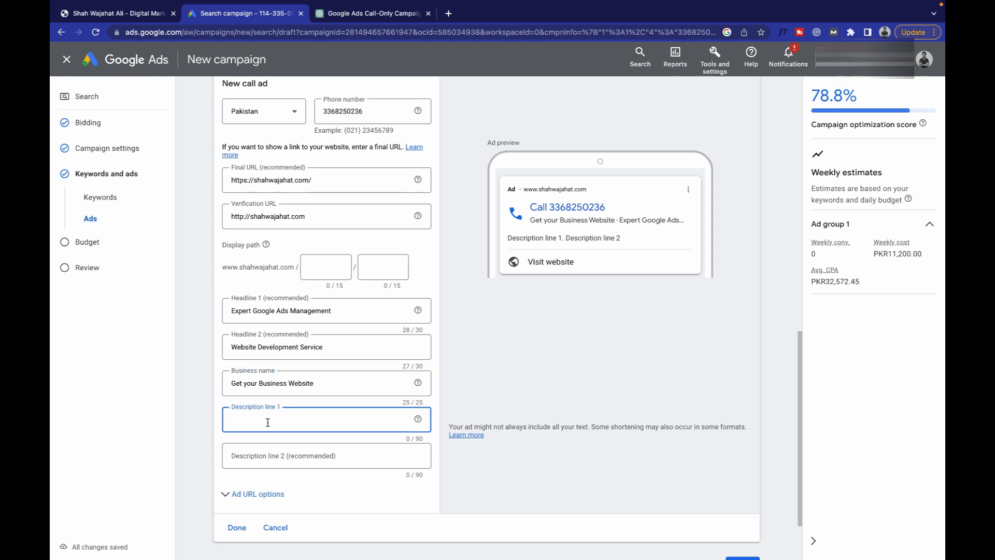
text(Pac)
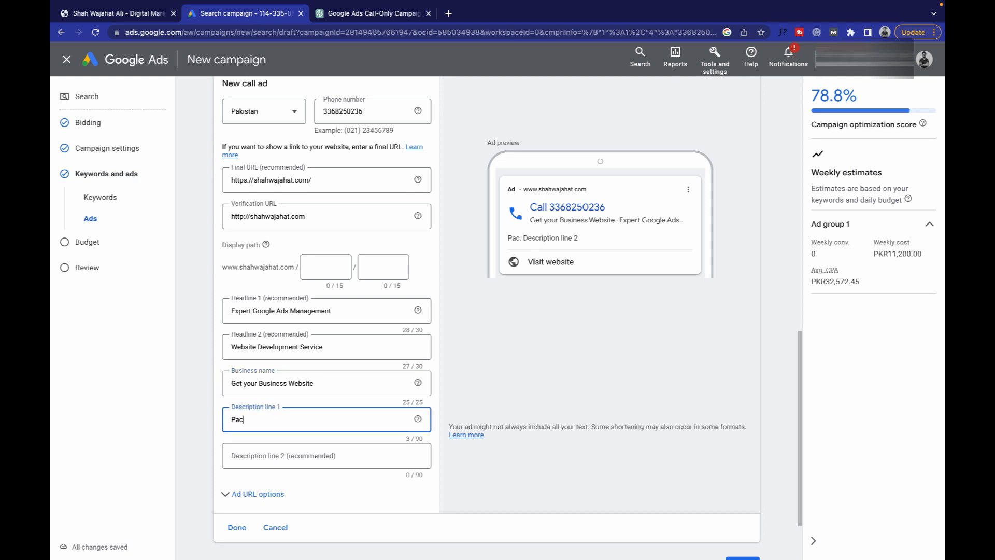
text(kage starts )
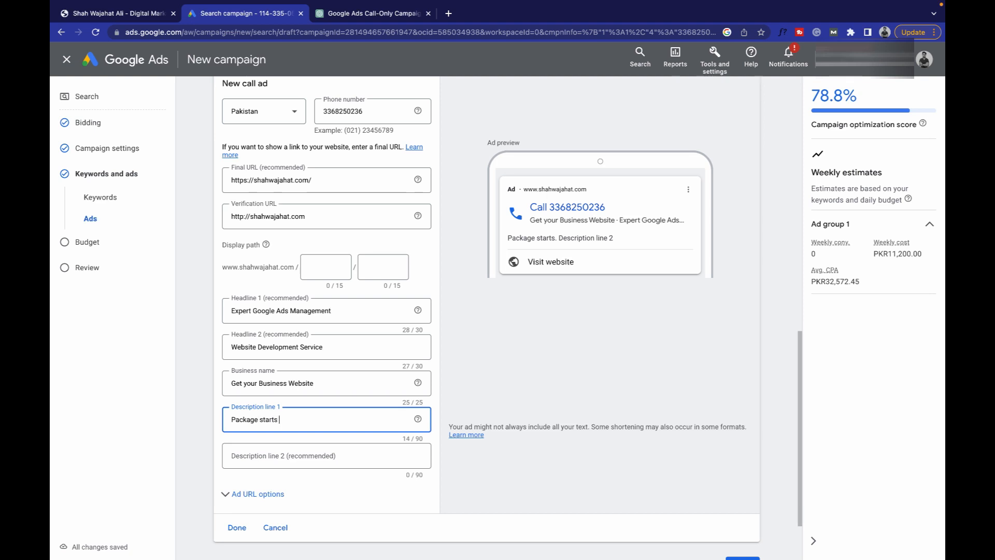
text(from 10,000)
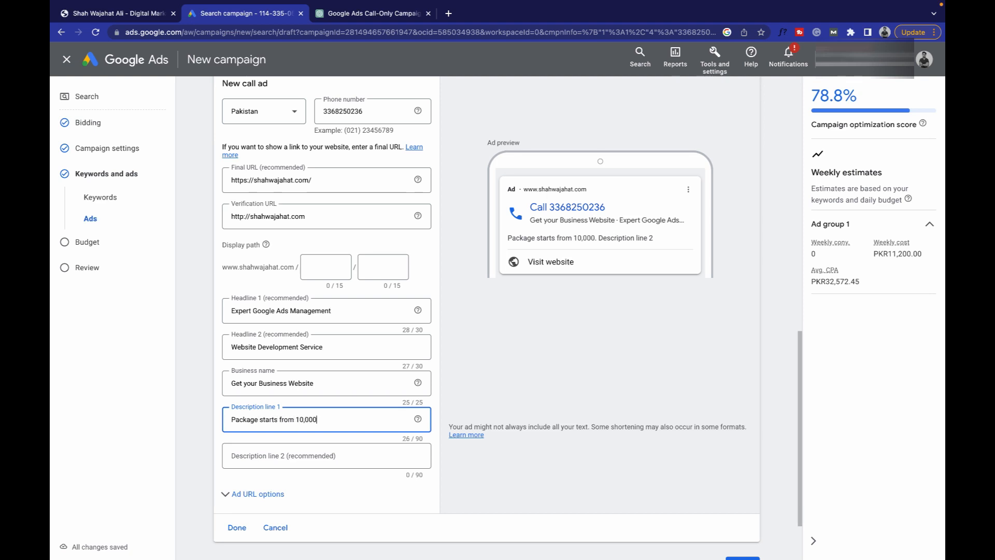
Revise the call ad's Description line 1 to read "Package Starts from 10,000 PKR"
text( PKR)
key(BackSpace)
text(S)
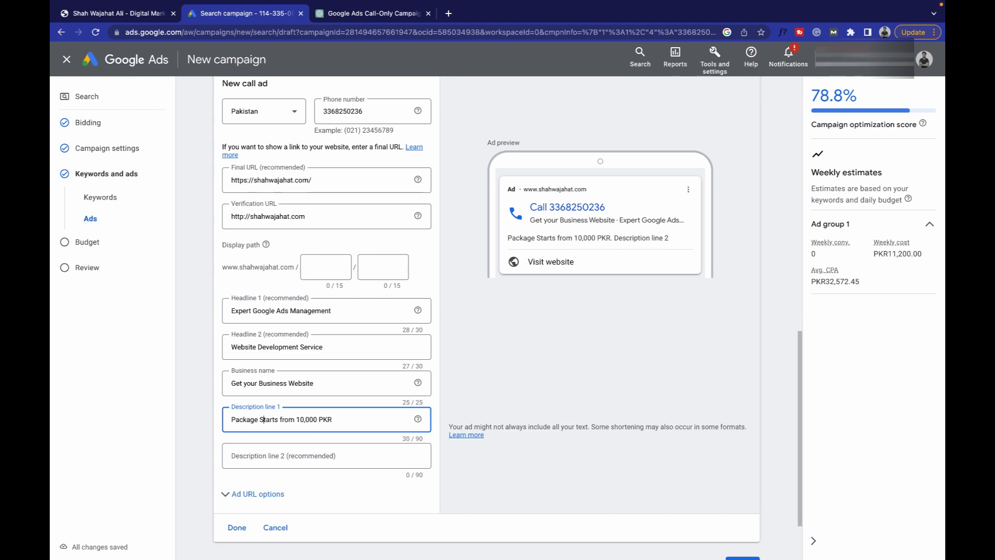
triple_click(345, 420)
Enter "Starting from 7,000 PKR Only" as the call ad's Description line 2
click(363, 454)
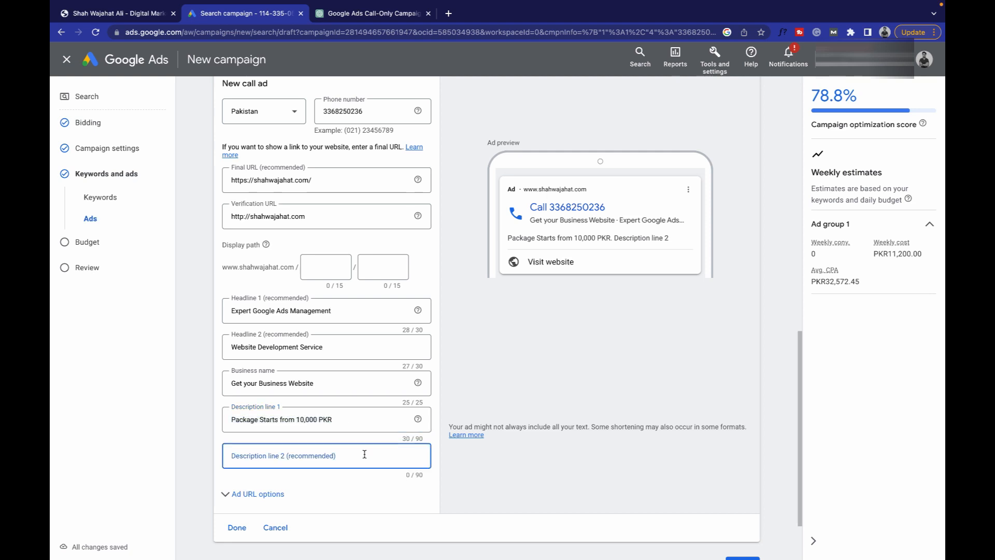
text(Starting f)
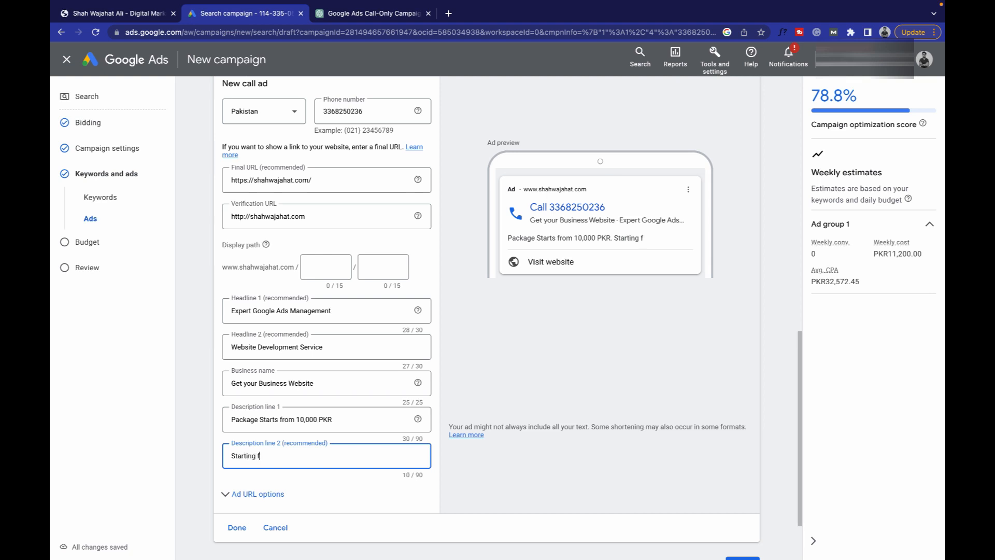
text(rom 7,000 PKR Only)
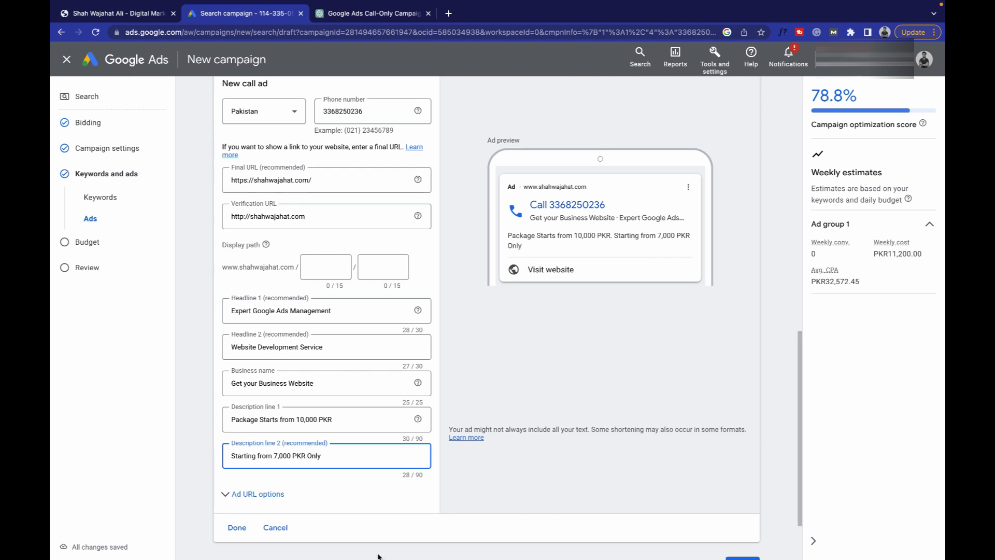
click(378, 481)
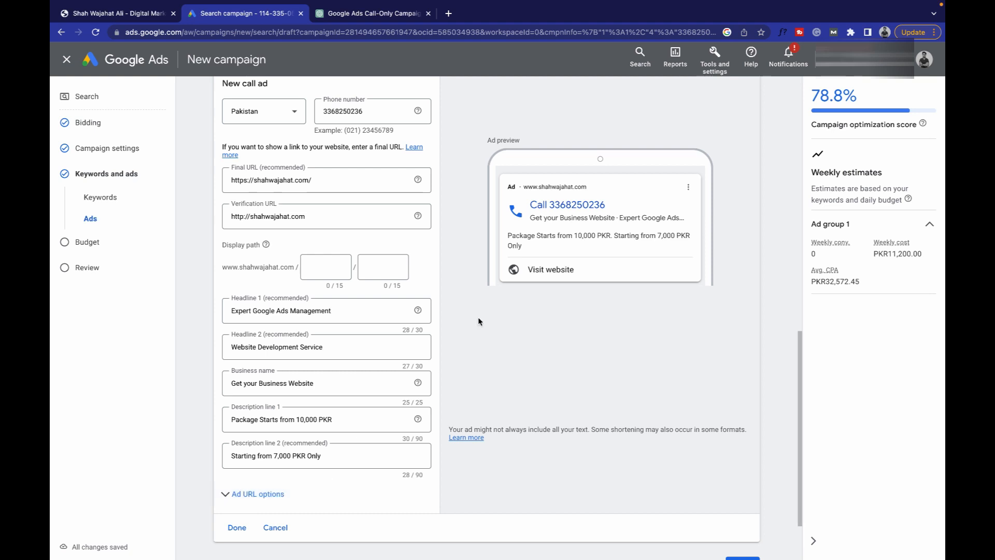
Expand the call ad's URL options, review the ad's fields without adding tracking, and continue to the budget stage
click(258, 494)
scroll(406, 407, down, 3)
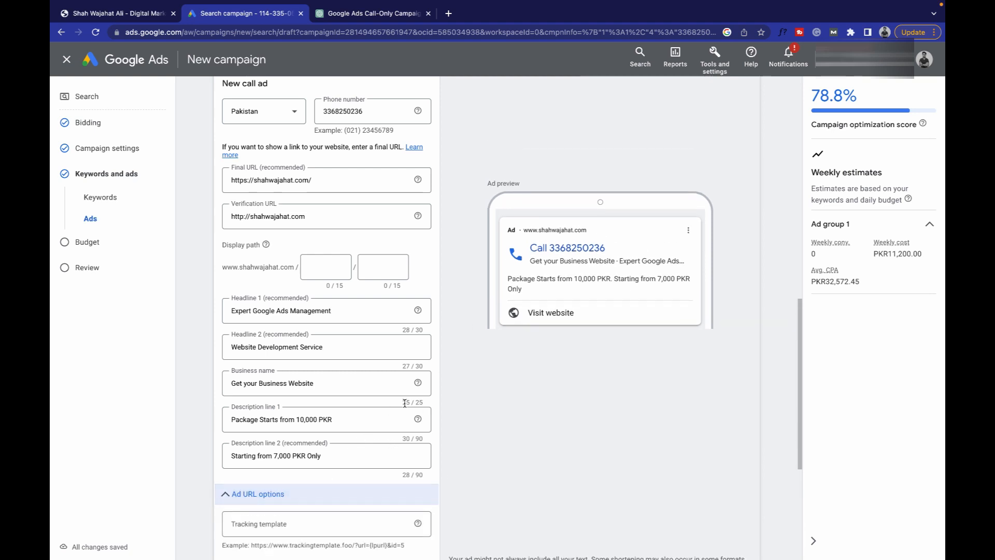
scroll(394, 451, down, 2)
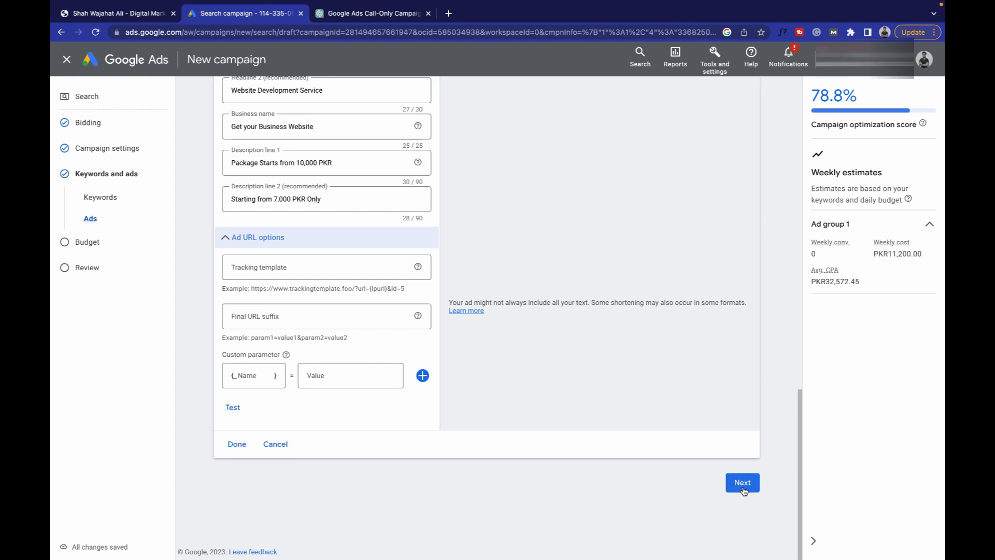
scroll(566, 411, up, 4)
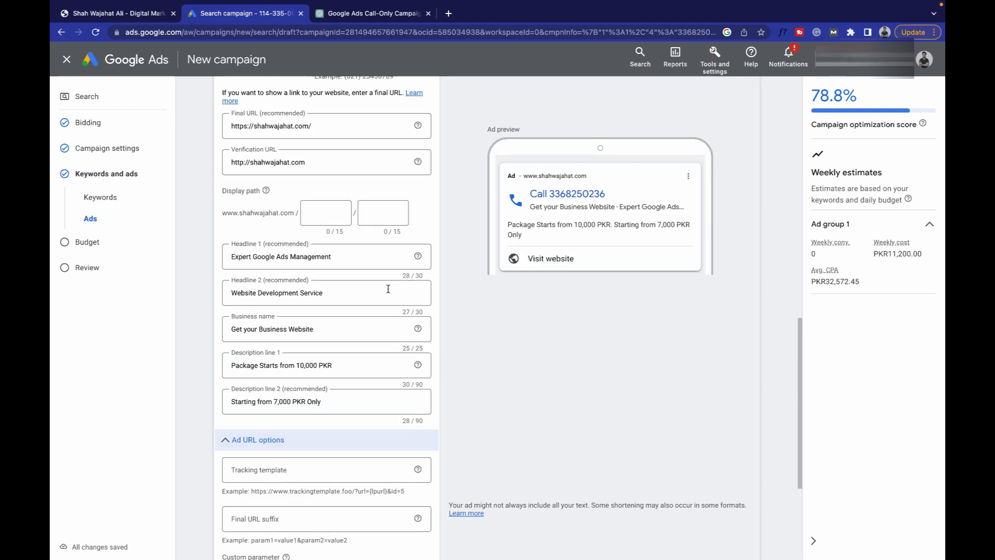
scroll(566, 410, down, 4)
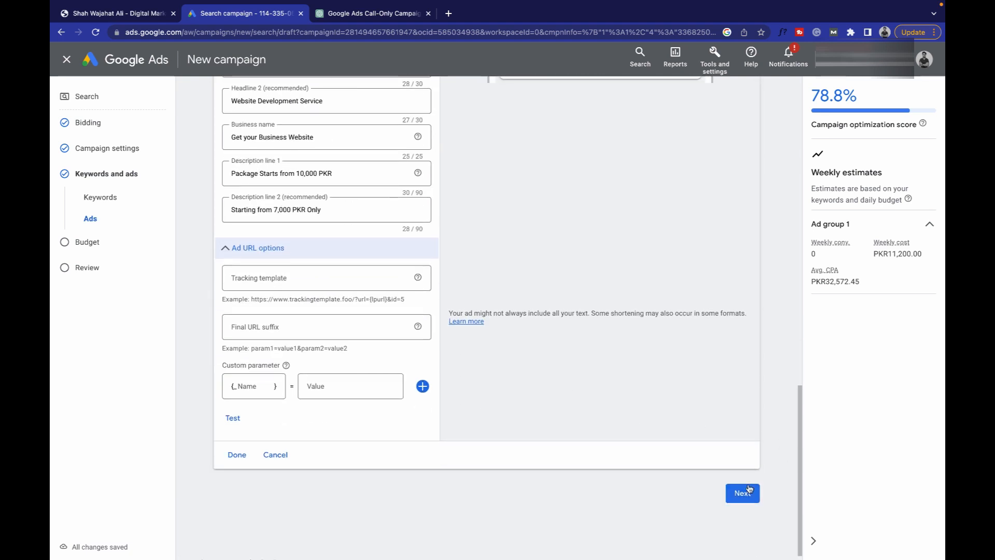
click(742, 492)
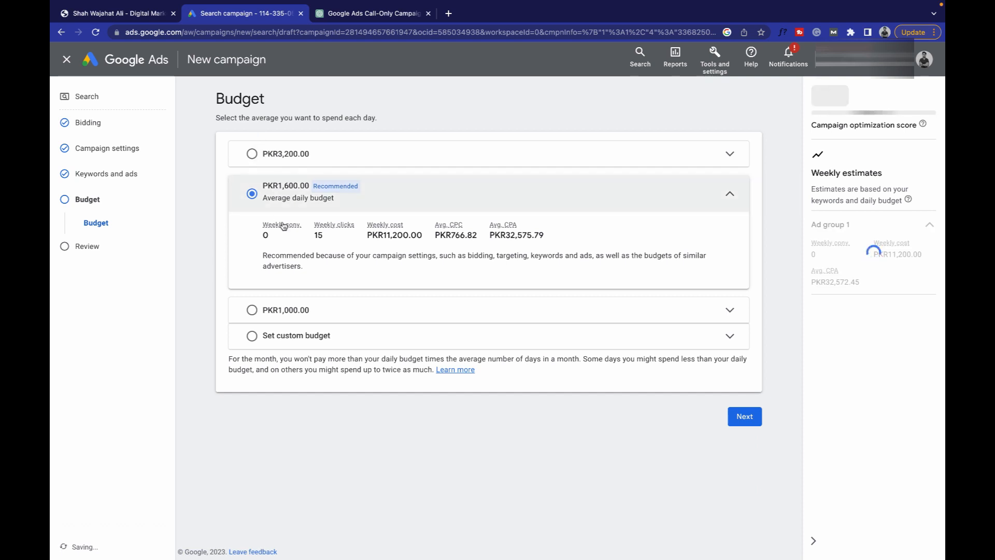
Set a custom average daily budget of PKR 500.00 for the campaign and continue to the review stage
click(340, 342)
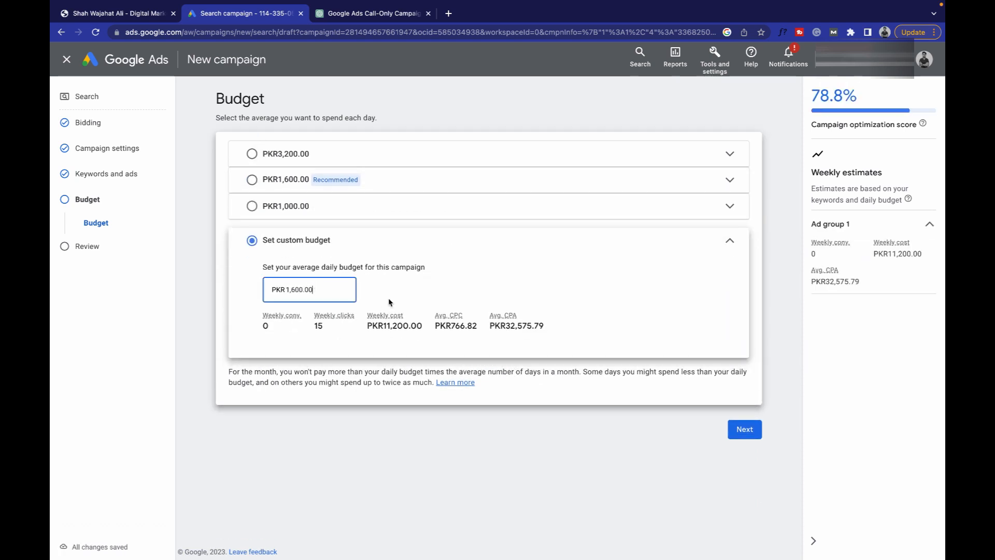
key(BackSpace)
key(BackSpace)
key(BackSpace)
key(BackSpace)
key(BackSpace)
key(BackSpace)
key(BackSpace)
key(BackSpace)
click(365, 428)
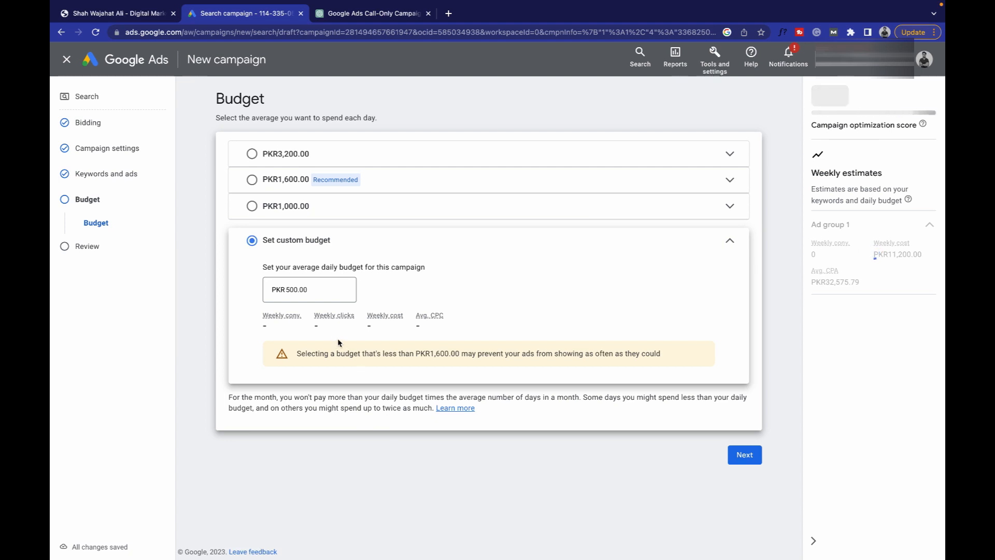
click(744, 455)
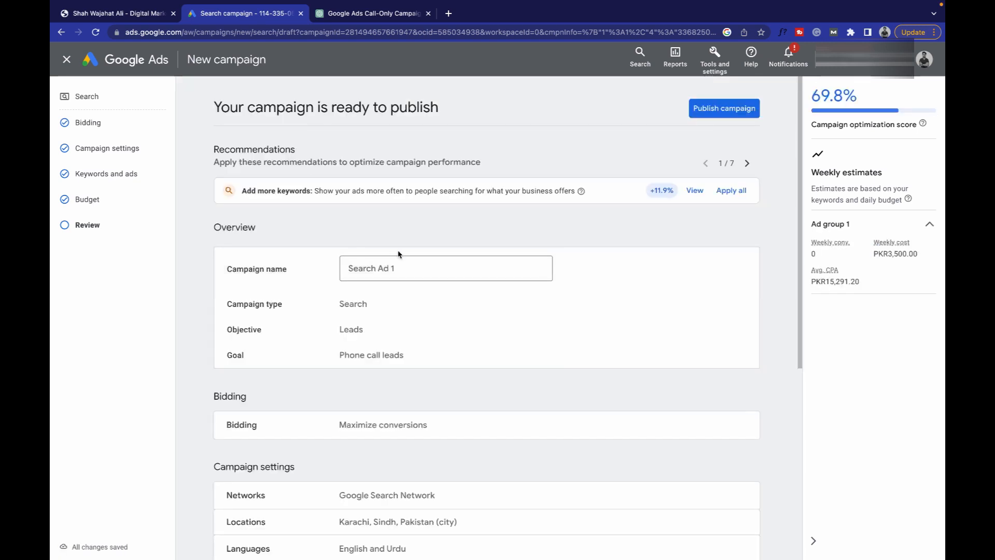
Review the campaign summary down to its budget and publish the Search Ad 1 campaign
scroll(409, 296, down, 5)
scroll(409, 300, down, 2)
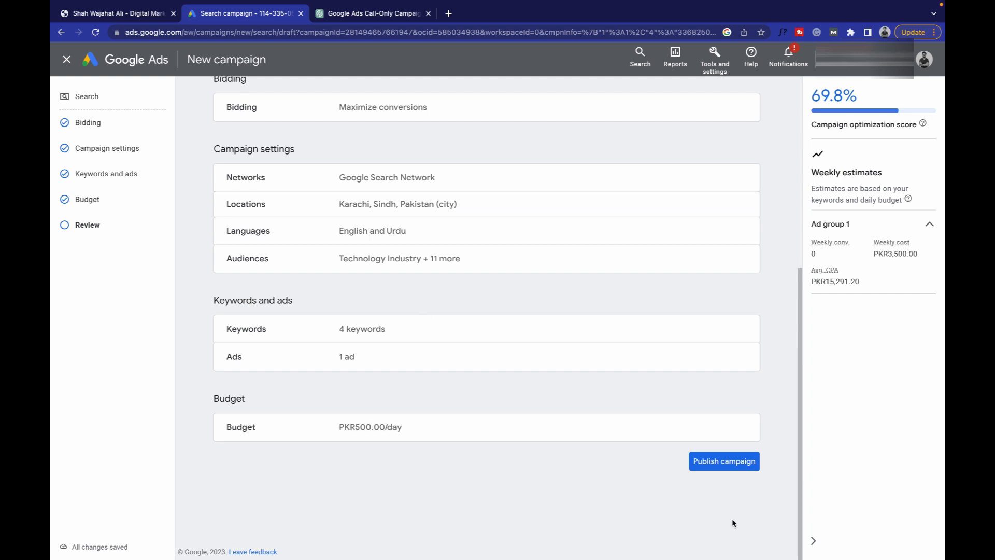
click(741, 467)
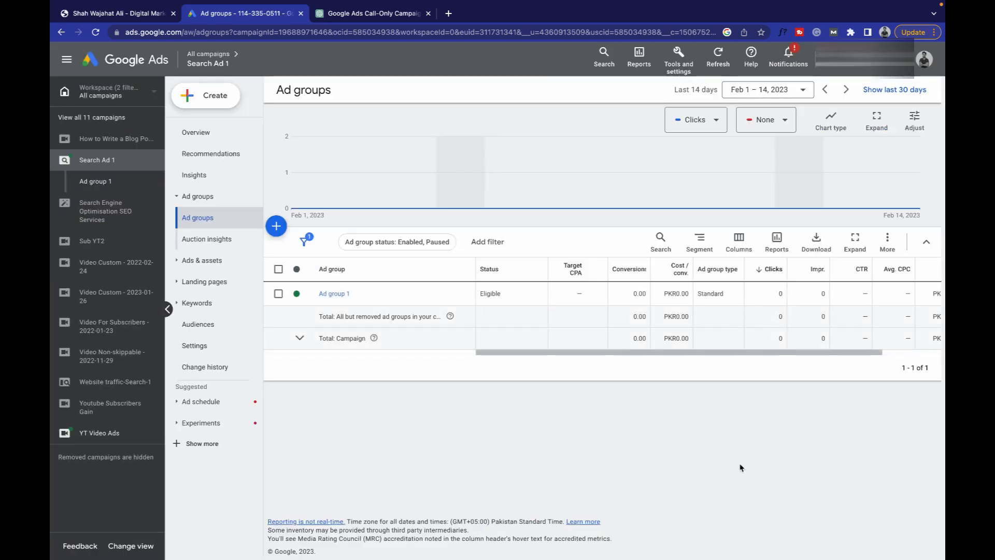
Dismiss the "Create a Performance Max campaign" recommendation for Search Ad 1 and open the campaign's overview
click(255, 143)
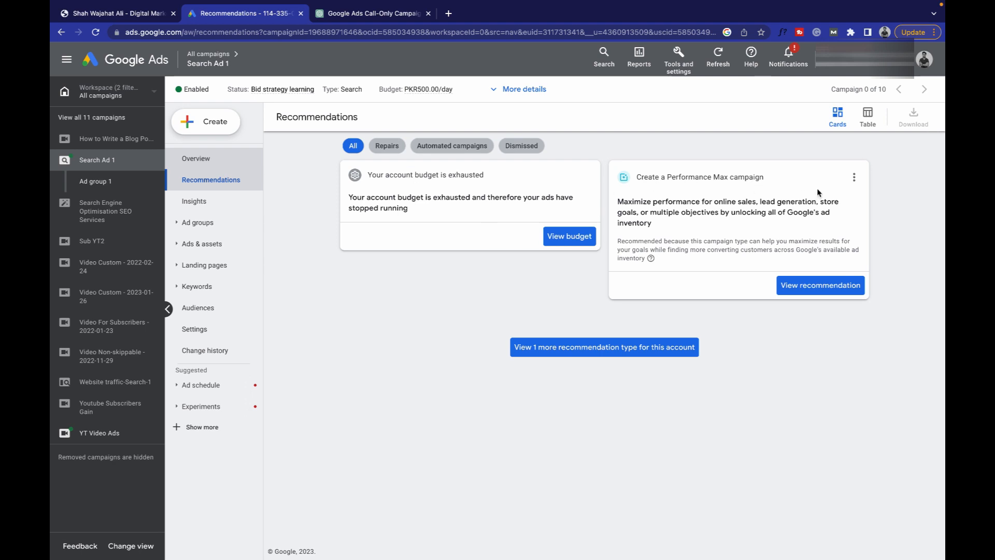
click(854, 177)
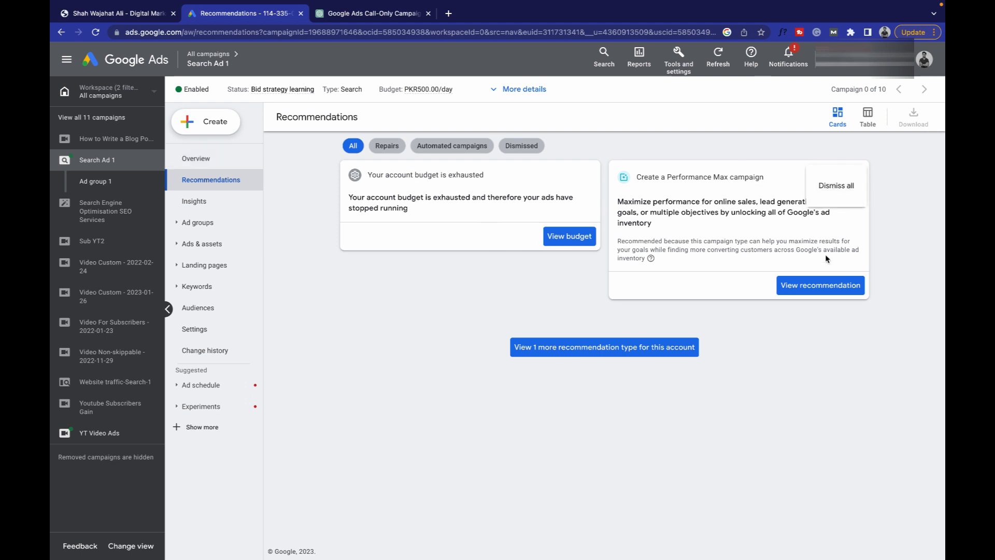
click(845, 187)
click(632, 406)
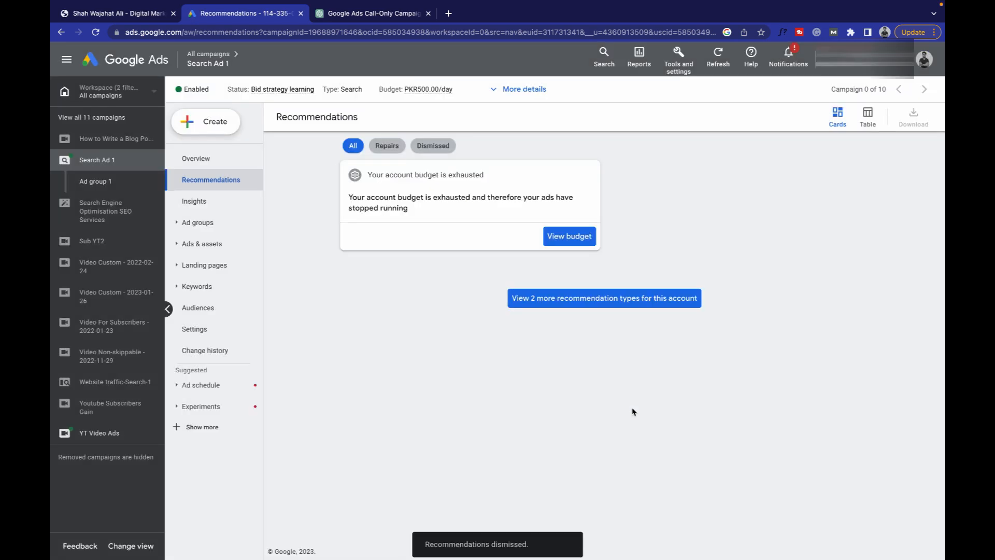
click(223, 158)
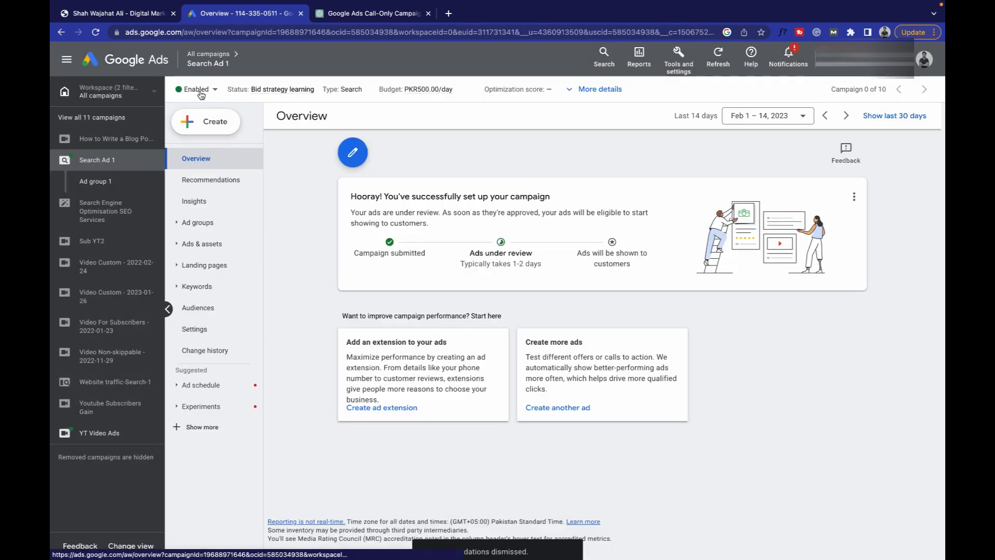